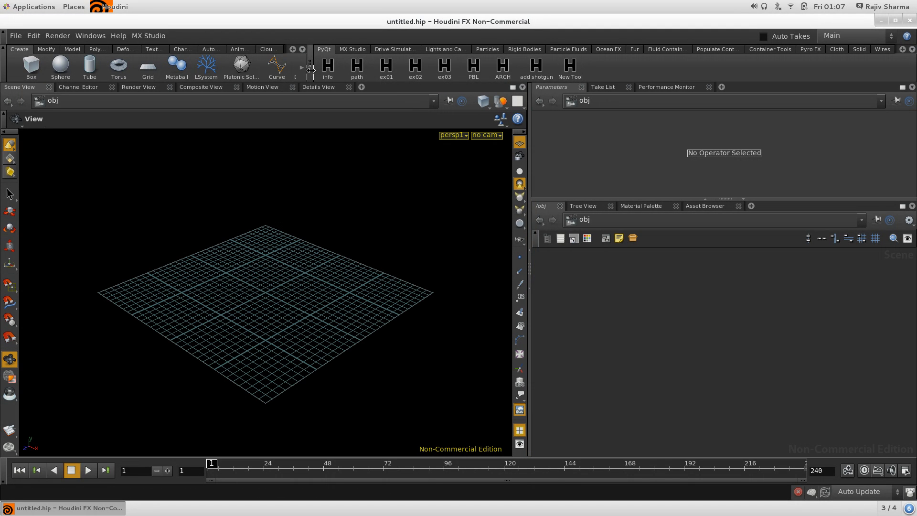
# Step: Create a torus at the scene origin and raise it to about 5.21 on the Y axis
pyautogui.moveTo(313, 68); pyautogui.dragTo(292, 71)
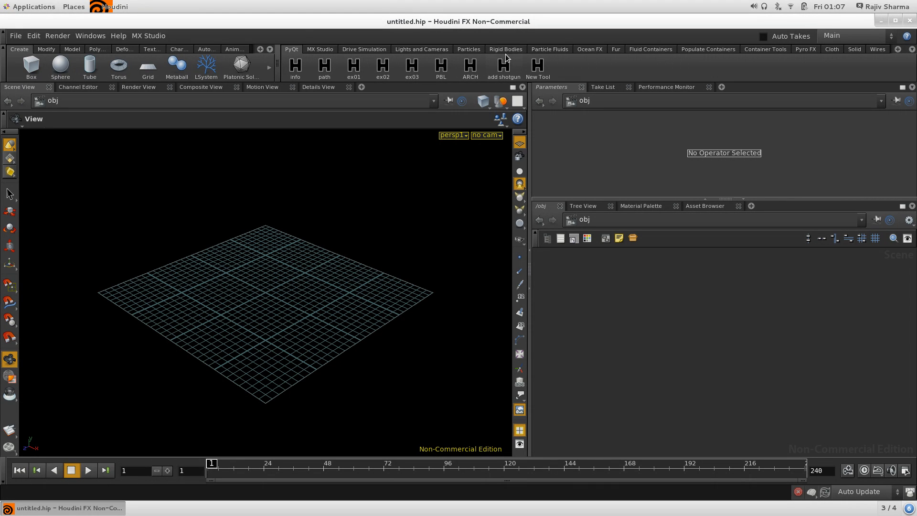
pyautogui.click(557, 49)
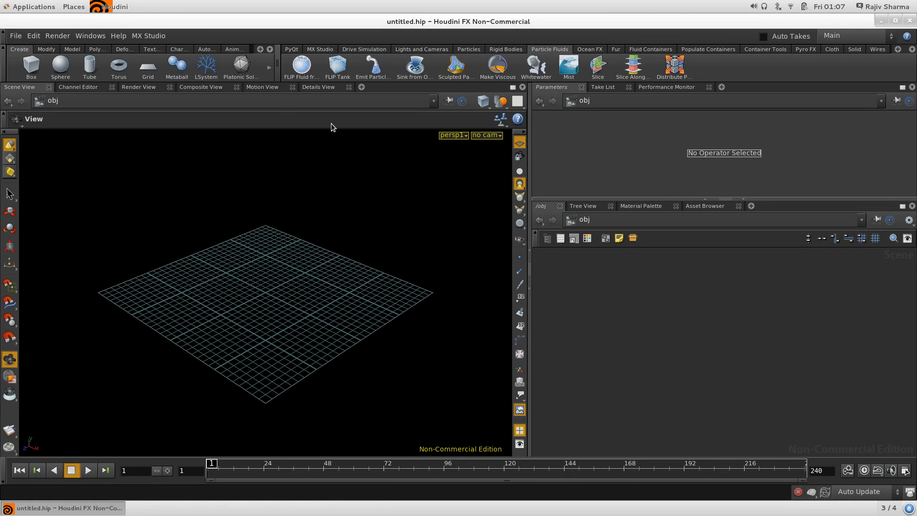
pyautogui.click(118, 67)
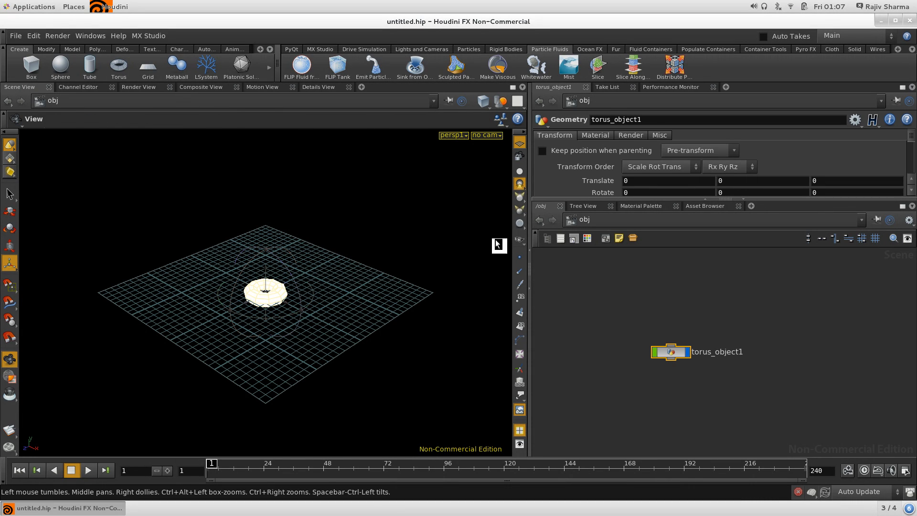
pyautogui.click(521, 194)
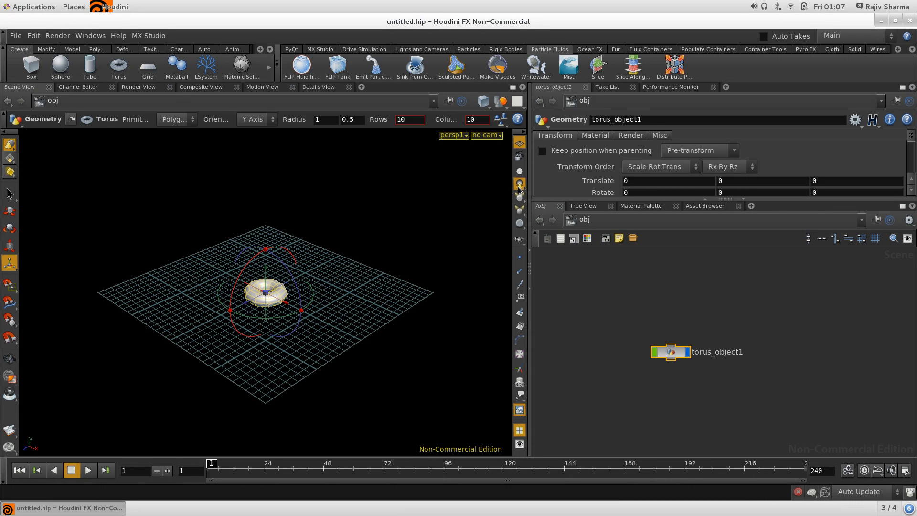
pyautogui.moveTo(258, 274); pyautogui.dragTo(264, 191)
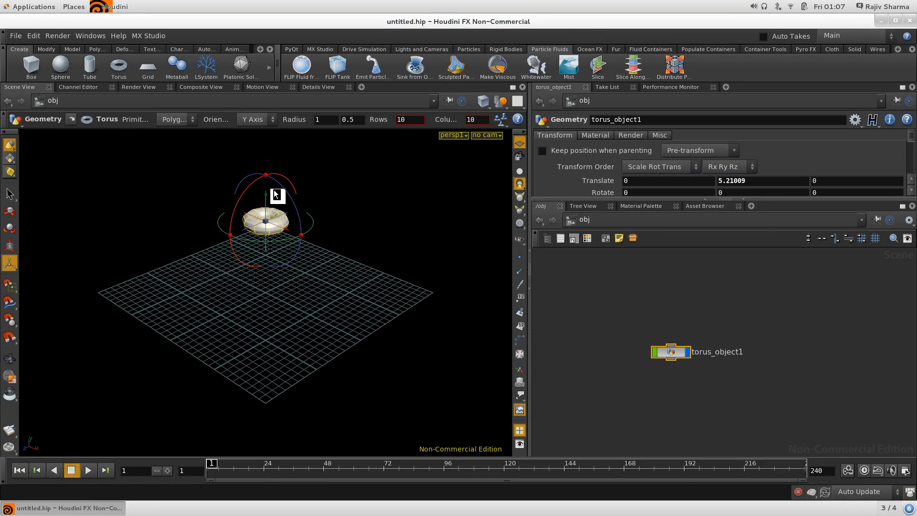
# Step: Convert the torus into a FLIP fluid object
pyautogui.moveTo(260, 308)
pyautogui.mouseDown()
pyautogui.moveTo(372, 321)
pyautogui.moveTo(330, 332)
pyautogui.moveTo(250, 322)
pyautogui.moveTo(254, 315)
pyautogui.mouseUp()
pyautogui.press('Return')
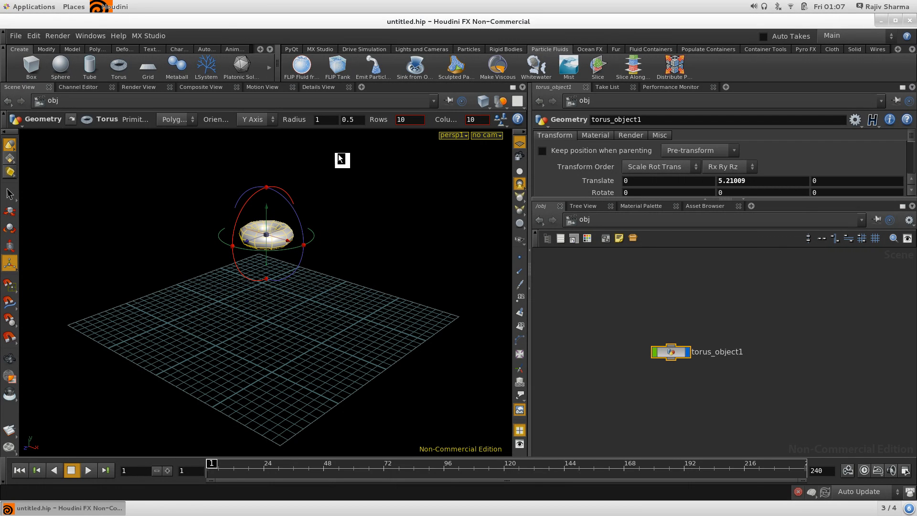
pyautogui.click(303, 73)
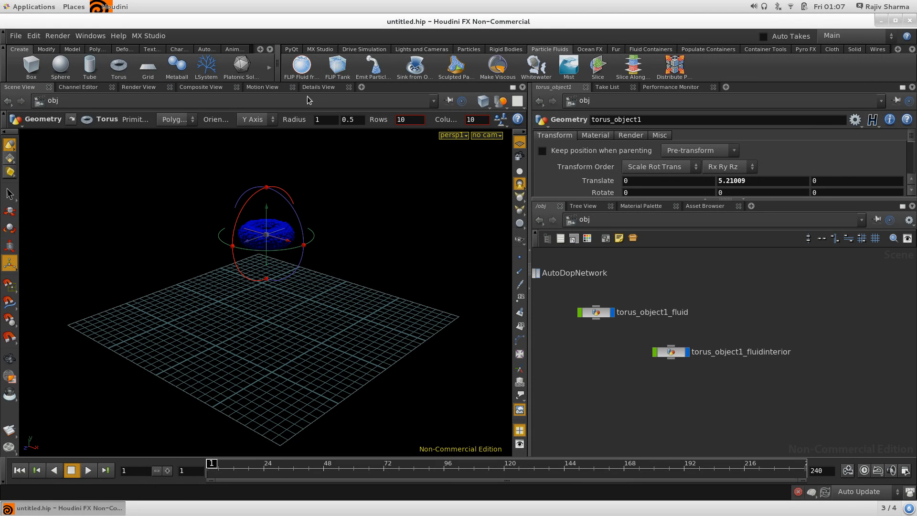
# Step: Examine the torus fluid particles up close and play the simulation to watch them fall
pyautogui.keyDown('alt'); pyautogui.moveTo(337, 177); pyautogui.dragTo(437, 186, button='right'); pyautogui.keyUp('alt')
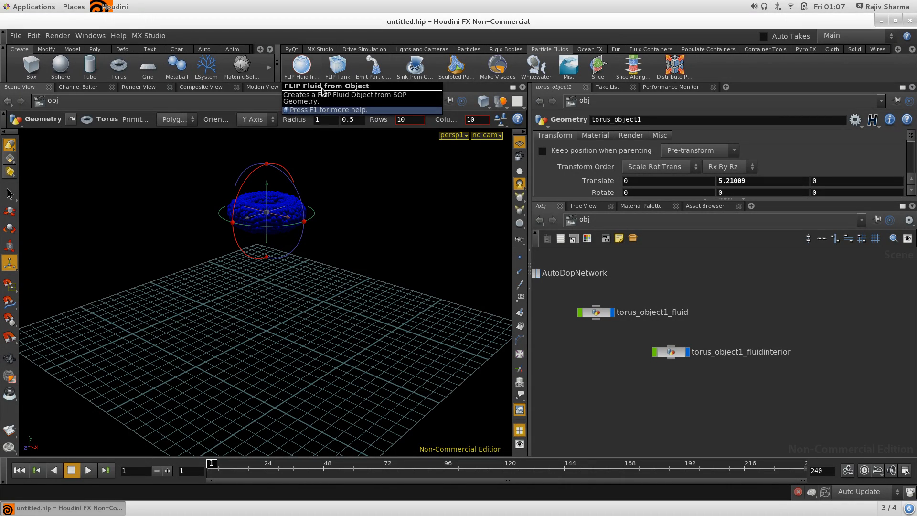
pyautogui.keyDown('alt'); pyautogui.moveTo(249, 261); pyautogui.dragTo(242, 299); pyautogui.keyUp('alt')
pyautogui.keyDown('alt'); pyautogui.moveTo(242, 302); pyautogui.dragTo(289, 309, button='right'); pyautogui.keyUp('alt')
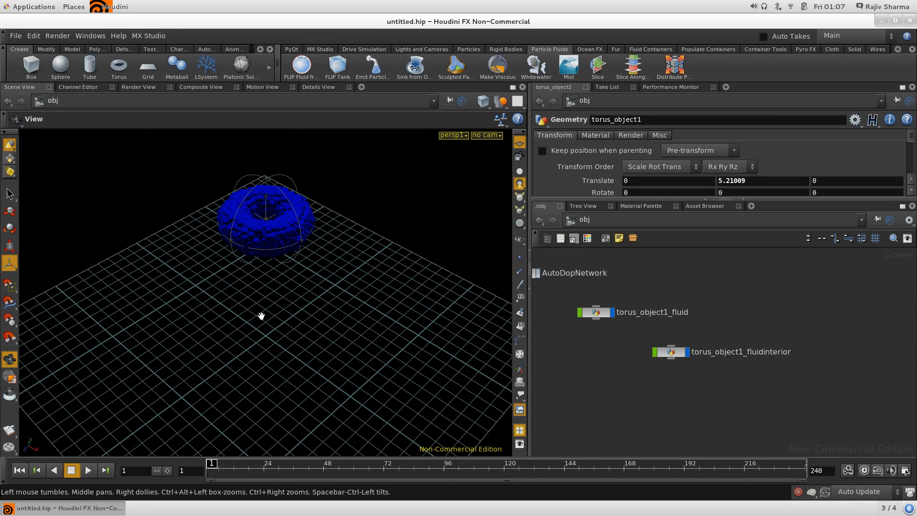
pyautogui.keyDown('alt'); pyautogui.moveTo(259, 315); pyautogui.dragTo(256, 295); pyautogui.keyUp('alt')
pyautogui.keyDown('alt'); pyautogui.moveTo(255, 297); pyautogui.dragTo(255, 340, button='middle'); pyautogui.keyUp('alt')
pyautogui.keyDown('alt'); pyautogui.moveTo(218, 300); pyautogui.dragTo(271, 312, button='right'); pyautogui.keyUp('alt')
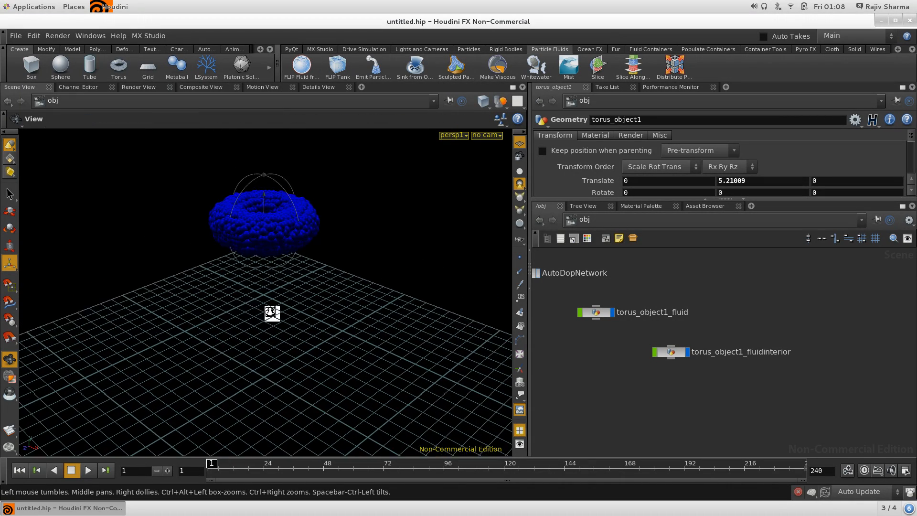
pyautogui.keyDown('alt'); pyautogui.moveTo(365, 331); pyautogui.dragTo(251, 354, button='right'); pyautogui.keyUp('alt')
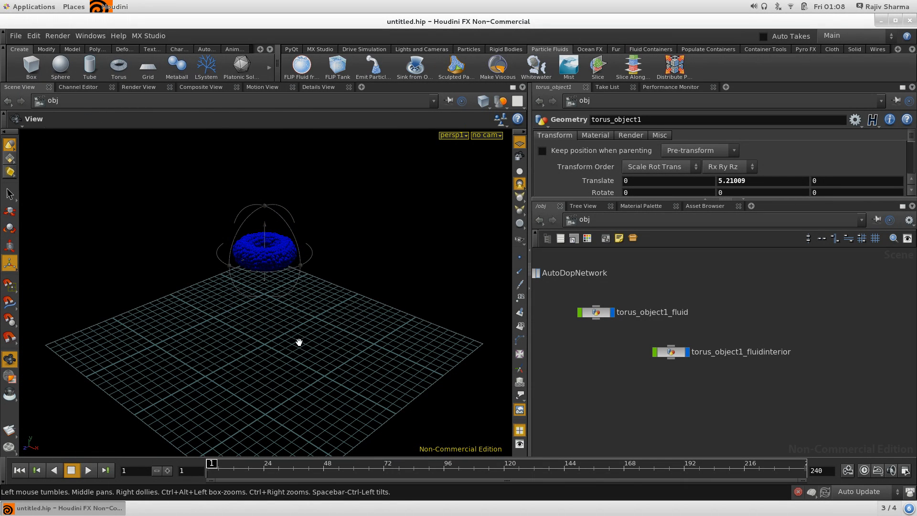
pyautogui.click(89, 470)
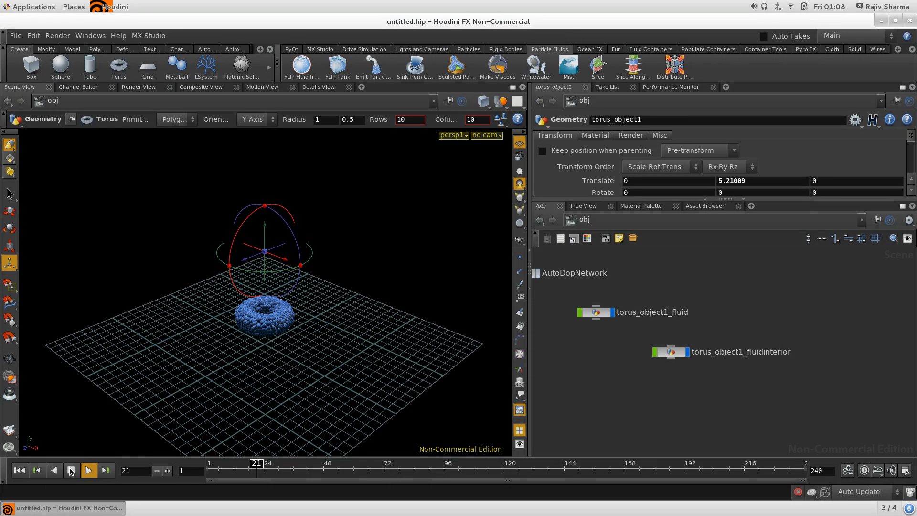
pyautogui.click(71, 471)
# Step: Look at the nodes inside AutoDopNetwork and rewind the timeline to the first frame
pyautogui.moveTo(549, 294); pyautogui.dragTo(603, 323, button='middle')
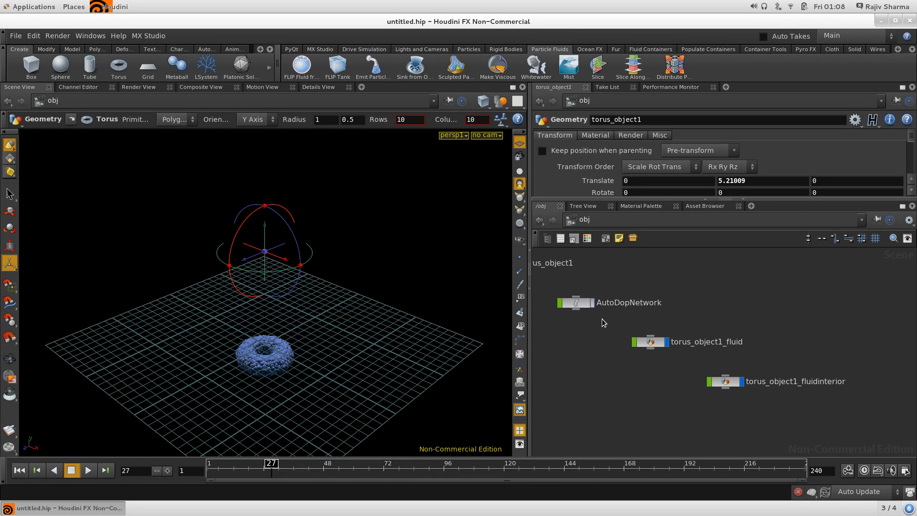
pyautogui.doubleClick(577, 302)
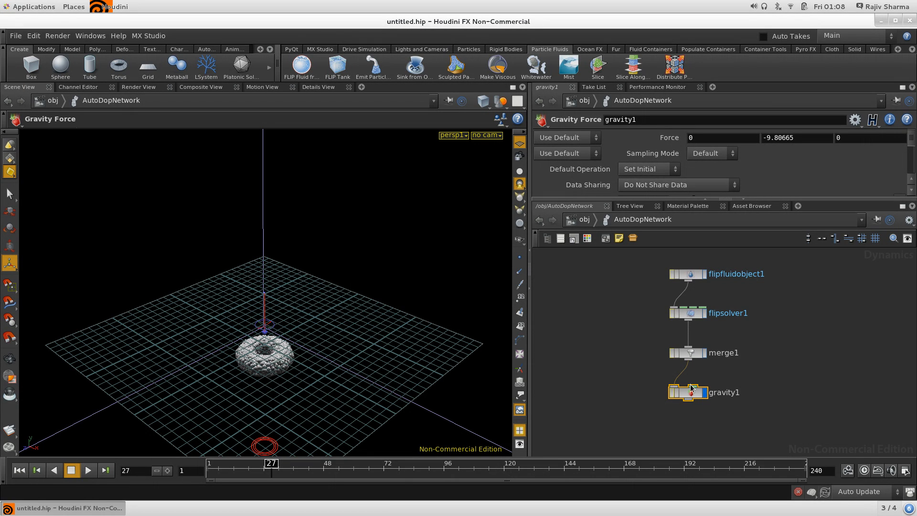
pyautogui.click(20, 471)
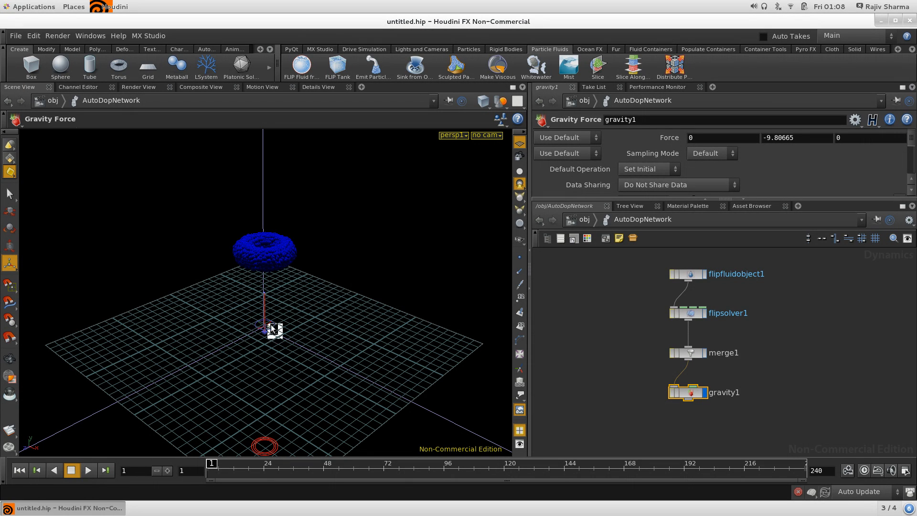
# Step: Add a grid at the origin of the object level, below the fluid torus, and make it a static collision object
pyautogui.click(584, 221)
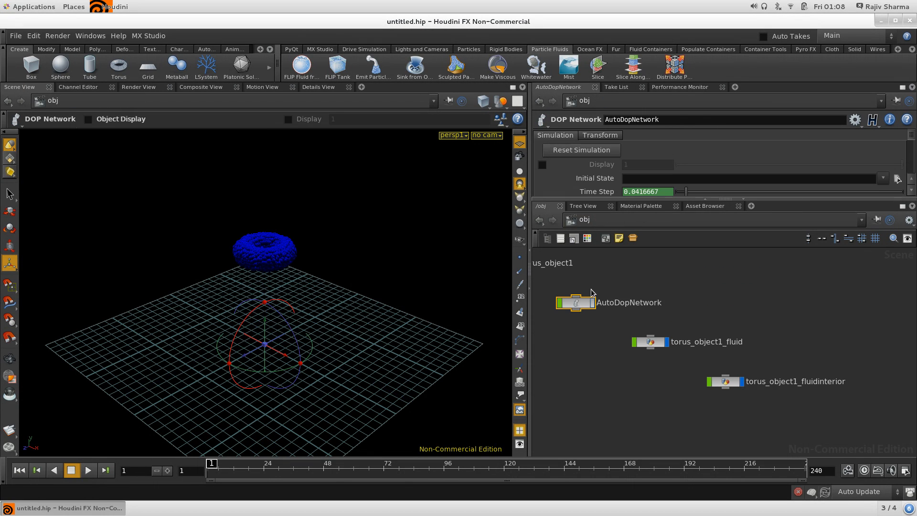
pyautogui.click(725, 289)
pyautogui.click(148, 67)
pyautogui.press('Escape')
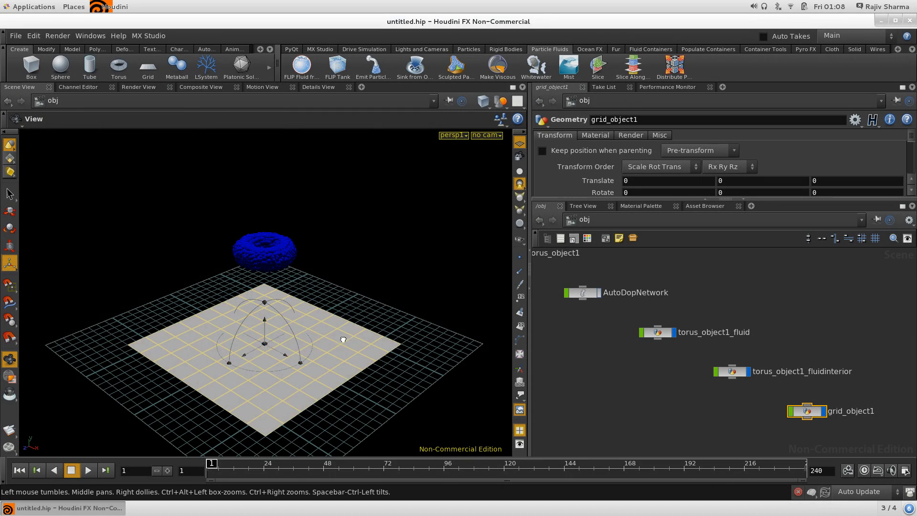
pyautogui.moveTo(329, 337); pyautogui.dragTo(358, 335)
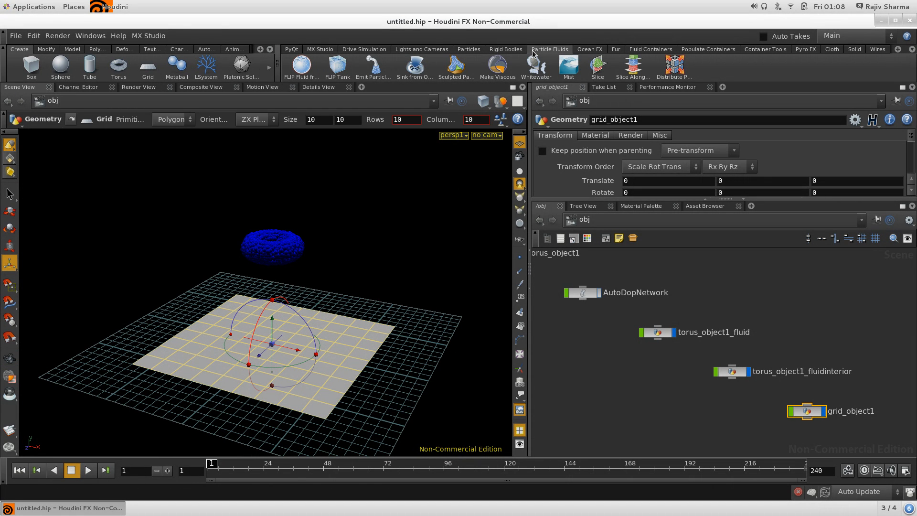
pyautogui.click(506, 49)
pyautogui.click(342, 68)
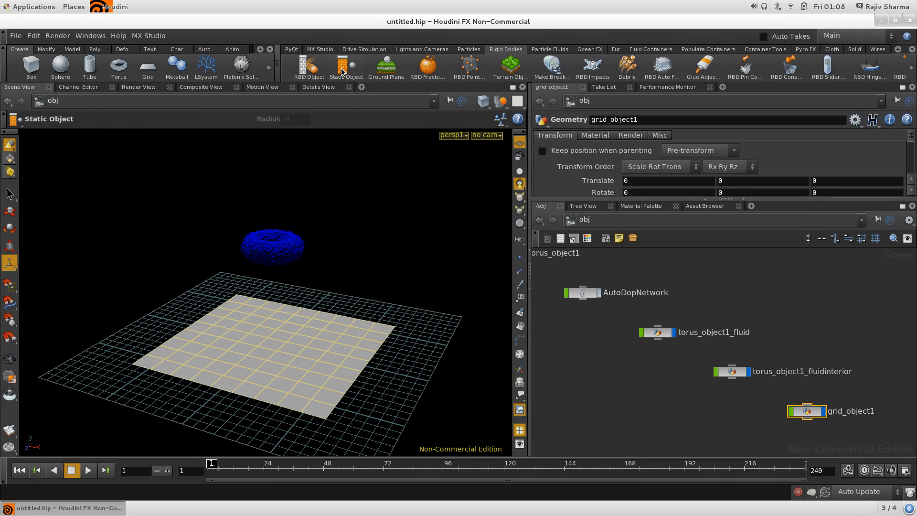
# Step: Open AutoDopNetwork and lay out its nodes automatically
pyautogui.doubleClick(585, 292)
pyautogui.click(588, 326)
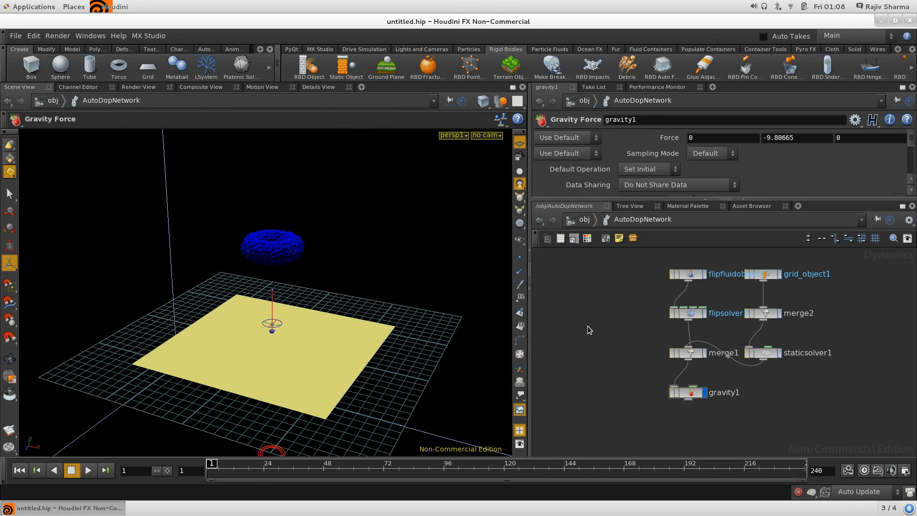
pyautogui.press('l')
pyautogui.moveTo(745, 276); pyautogui.dragTo(727, 333, button='middle')
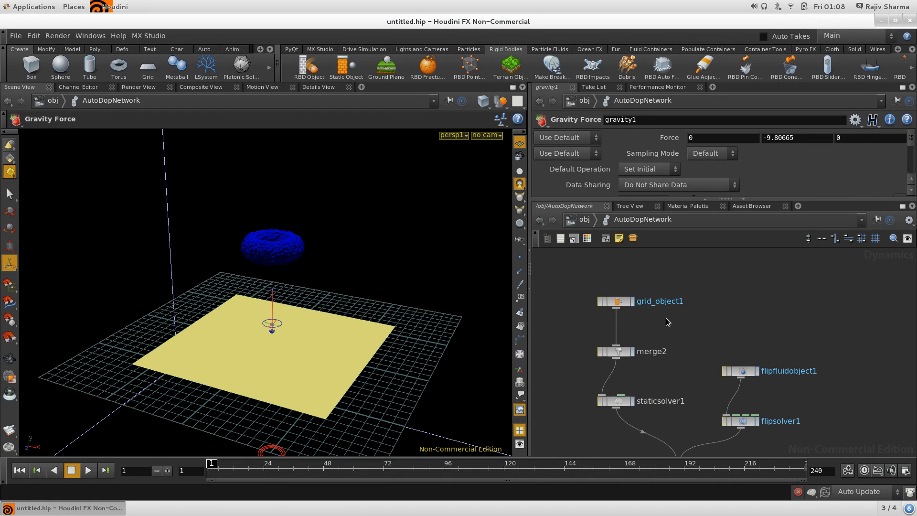
# Step: Show the RBD Solver collision settings of the grid_object1 static object and play the simulation to test the collision
pyautogui.click(627, 306)
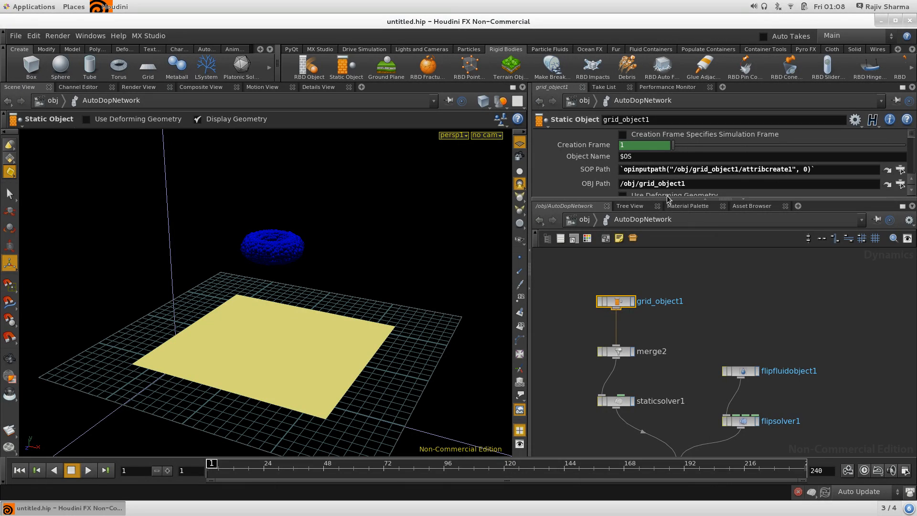
pyautogui.moveTo(646, 198); pyautogui.dragTo(646, 286)
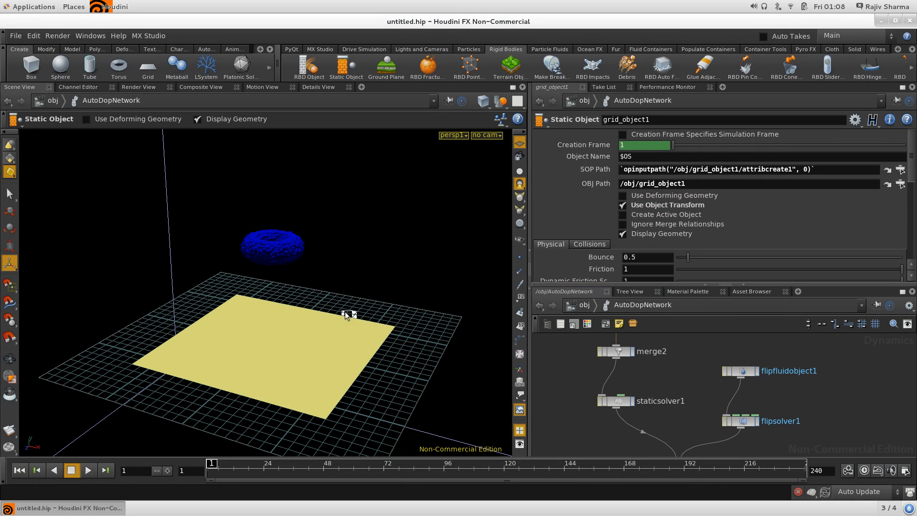
pyautogui.click(590, 244)
pyautogui.scroll(-1, 678, 244)
pyautogui.click(678, 238)
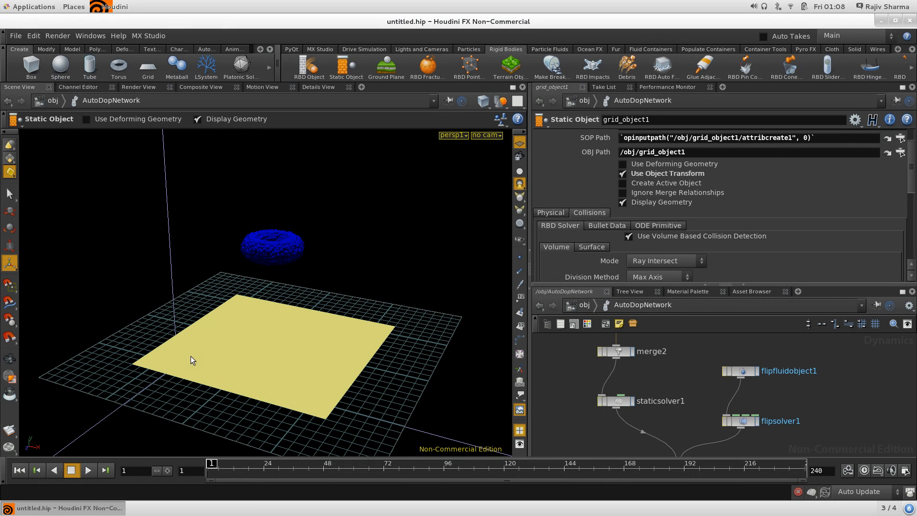
pyautogui.click(88, 470)
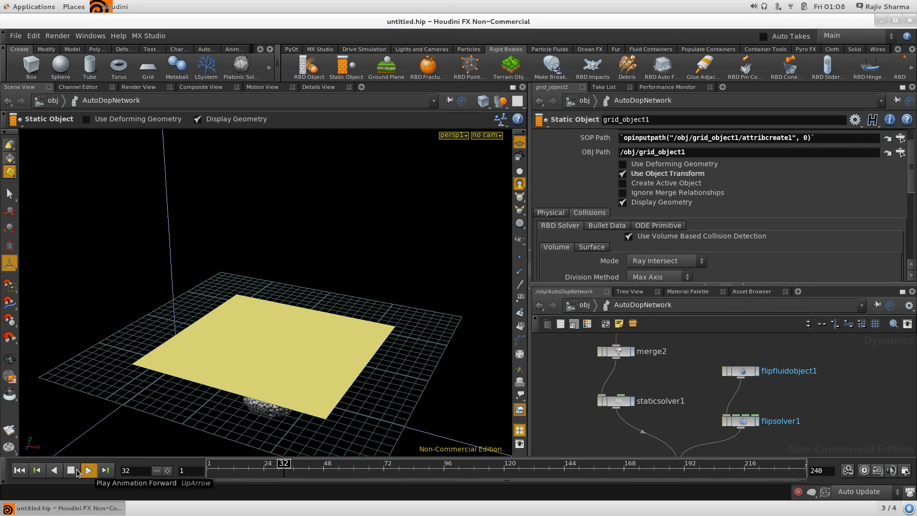
pyautogui.click(70, 472)
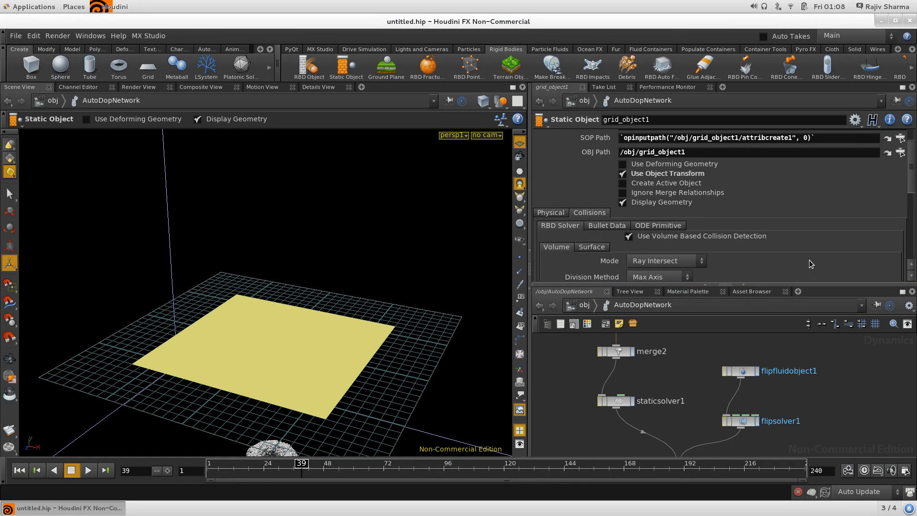
# Step: Turn off Use Volume Based Collision Detection for the grid's static object and replay the simulation from the first frame
pyautogui.click(662, 238)
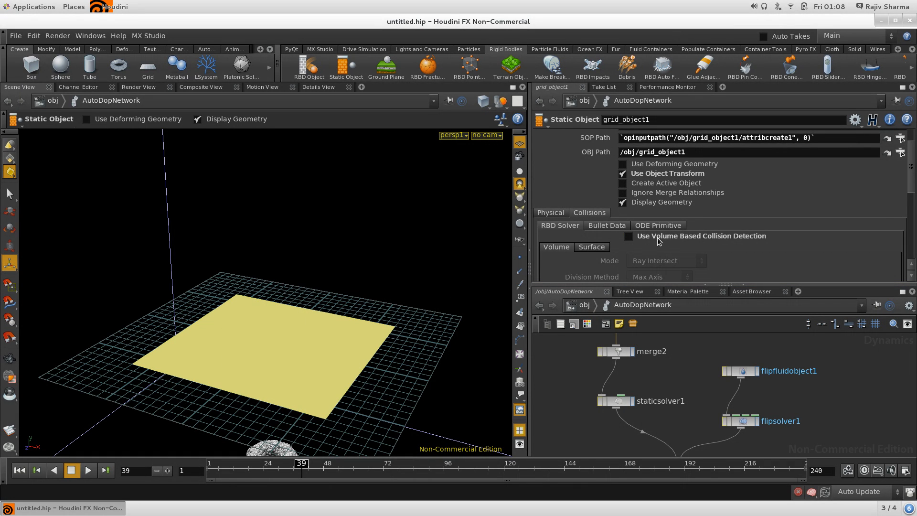
pyautogui.click(19, 471)
pyautogui.click(93, 470)
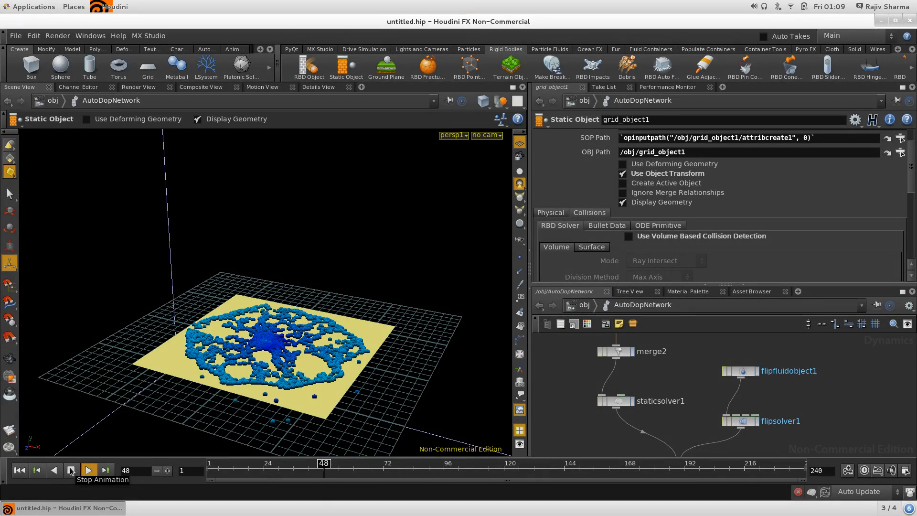
pyautogui.click(70, 471)
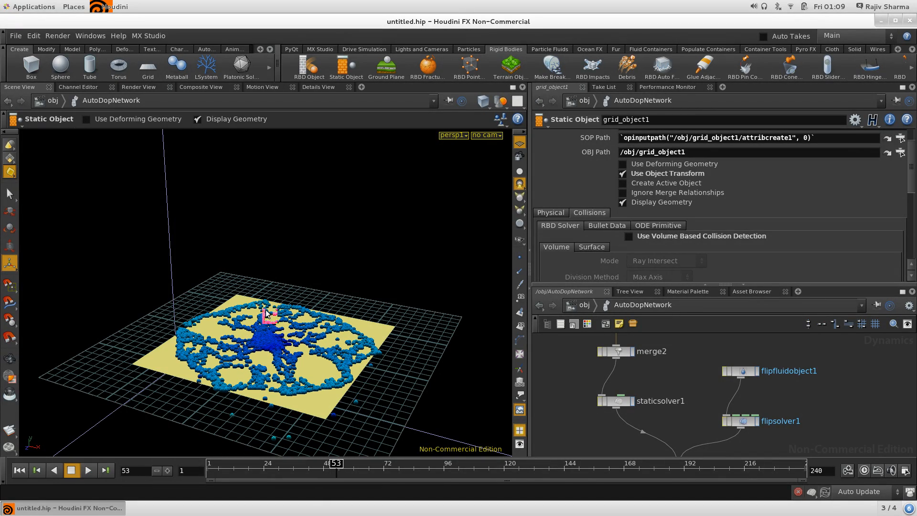
# Step: Examine the fluid particles spread over the grid from several angles and distances
pyautogui.press('space')
pyautogui.moveTo(340, 387); pyautogui.dragTo(314, 381)
pyautogui.moveTo(314, 381); pyautogui.dragTo(251, 242, button='middle')
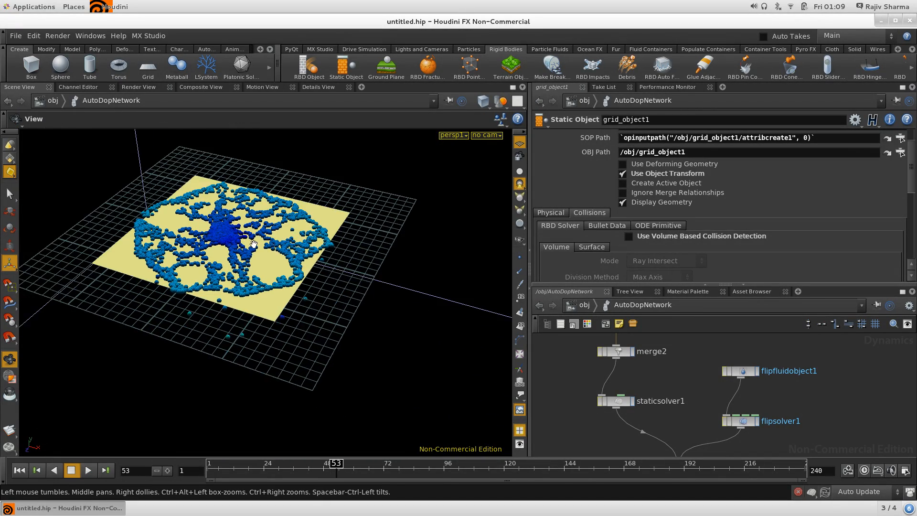
pyautogui.moveTo(251, 241); pyautogui.dragTo(290, 264, button='right')
pyautogui.moveTo(290, 264); pyautogui.dragTo(318, 344, button='middle')
pyautogui.moveTo(318, 344); pyautogui.dragTo(368, 366, button='right')
pyautogui.moveTo(337, 374); pyautogui.dragTo(345, 339)
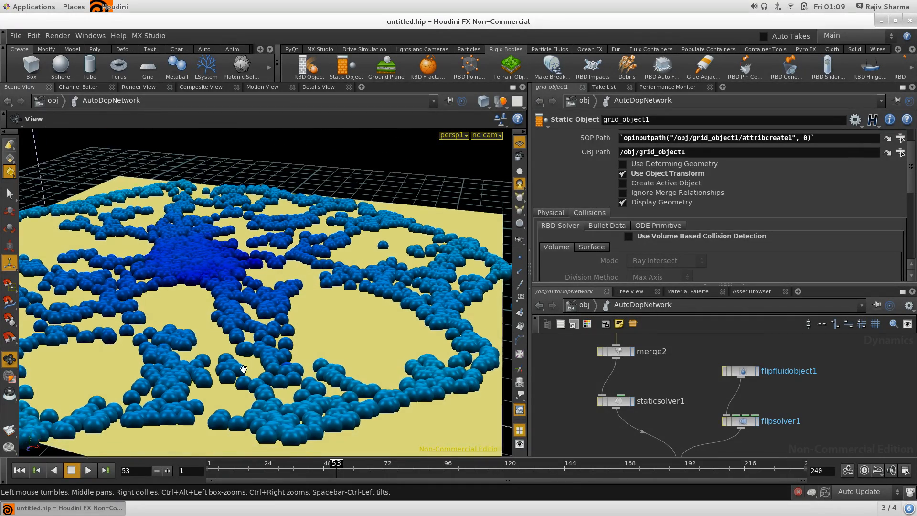
pyautogui.moveTo(345, 339); pyautogui.dragTo(275, 377, button='right')
pyautogui.moveTo(274, 377); pyautogui.dragTo(270, 374)
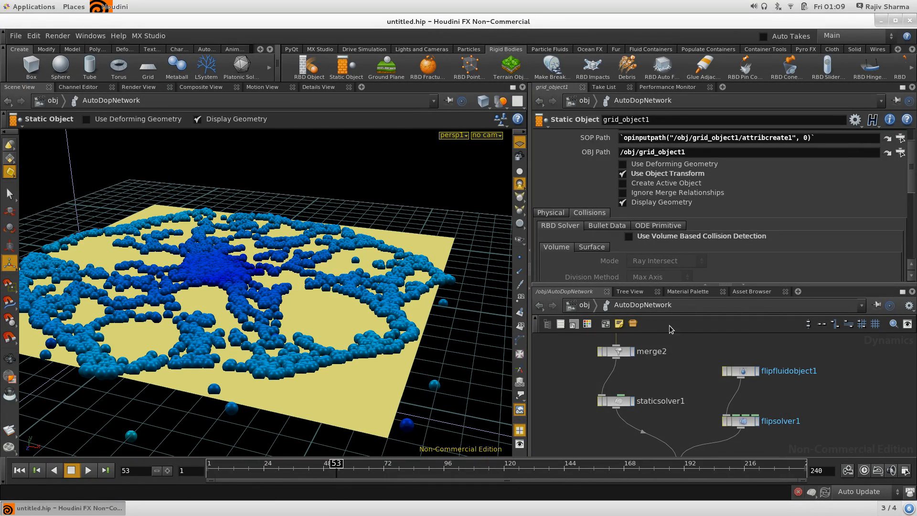
# Step: Set the particle guide visualization of flipfluidobject1 to Particles
pyautogui.moveTo(624, 286); pyautogui.dragTo(623, 221)
pyautogui.moveTo(711, 364); pyautogui.dragTo(645, 330, button='middle')
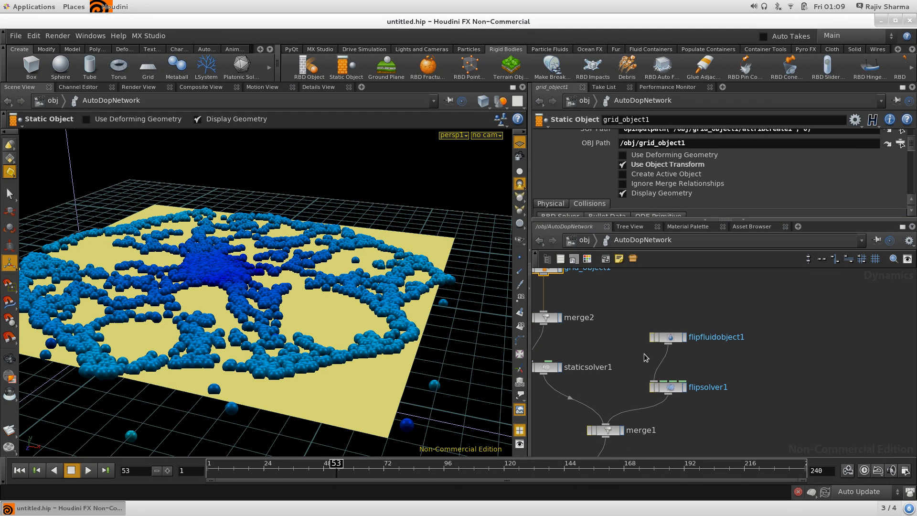
pyautogui.click(667, 389)
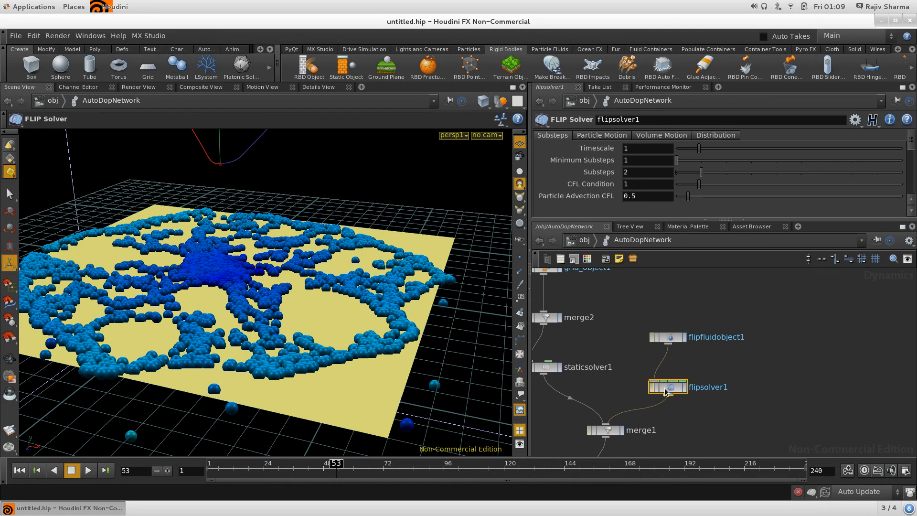
pyautogui.click(671, 338)
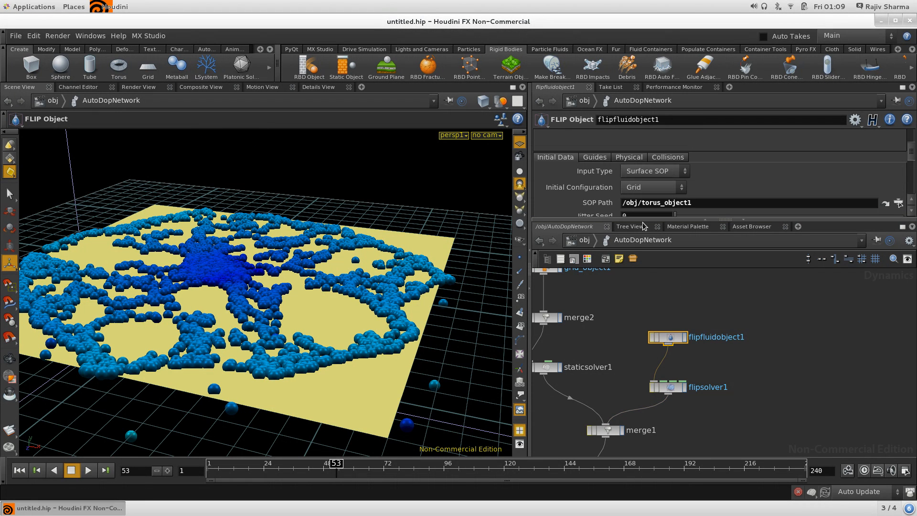
pyautogui.moveTo(613, 224); pyautogui.dragTo(613, 353)
pyautogui.click(594, 194)
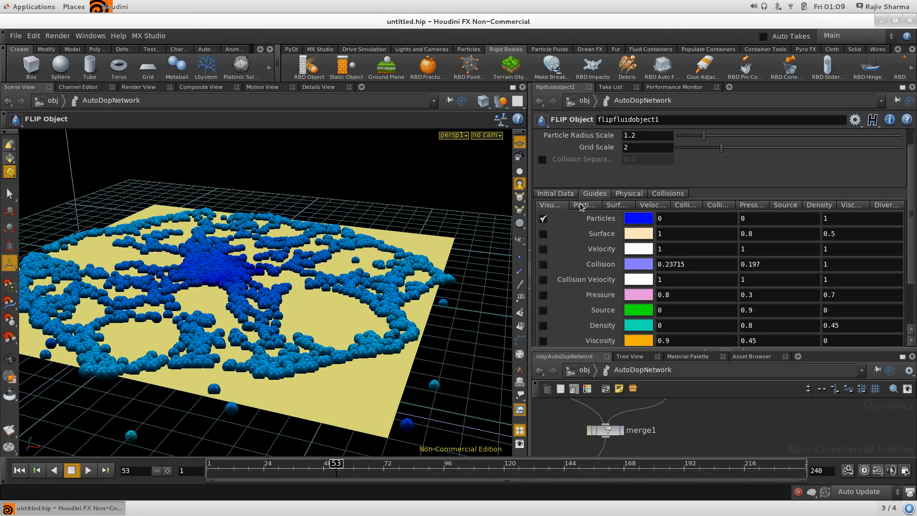
pyautogui.click(581, 205)
pyautogui.moveTo(530, 209); pyautogui.dragTo(316, 213)
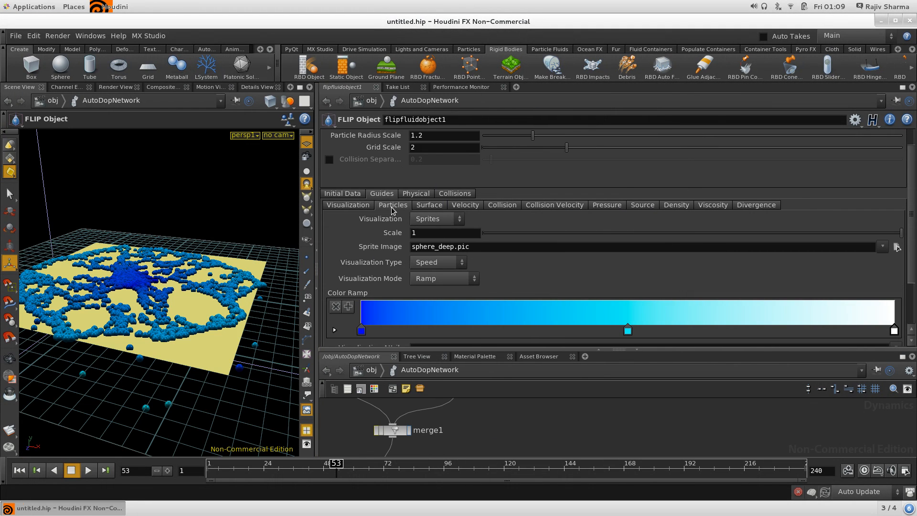
pyautogui.click(435, 221)
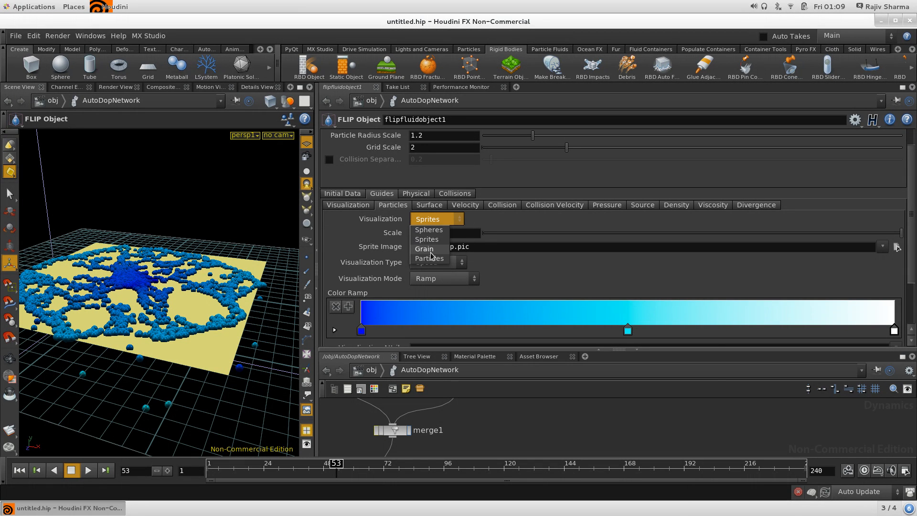
pyautogui.click(434, 259)
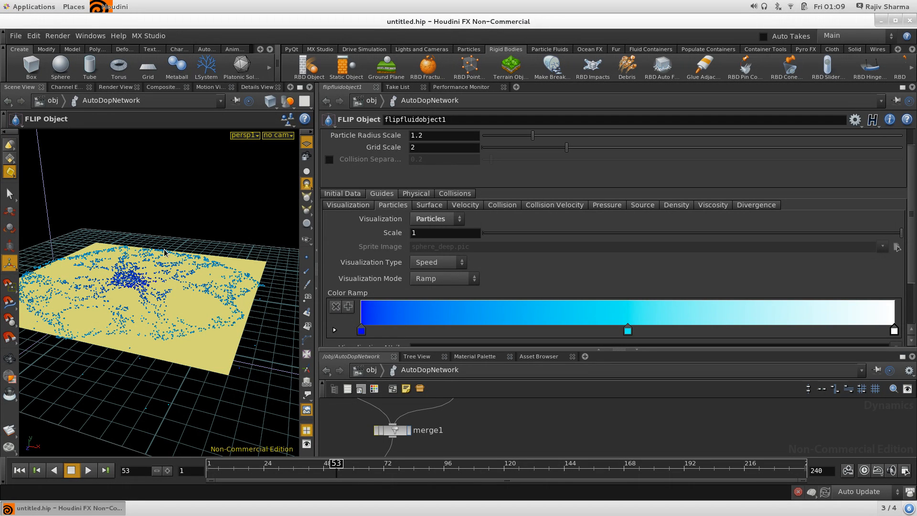
# Step: Examine the particle display over the grid and scrub the simulation back to frame 7
pyautogui.keyDown('alt'); pyautogui.moveTo(174, 230); pyautogui.dragTo(174, 256); pyautogui.keyUp('alt')
pyautogui.keyDown('alt'); pyautogui.moveTo(175, 255); pyautogui.dragTo(354, 229, button='right'); pyautogui.keyUp('alt')
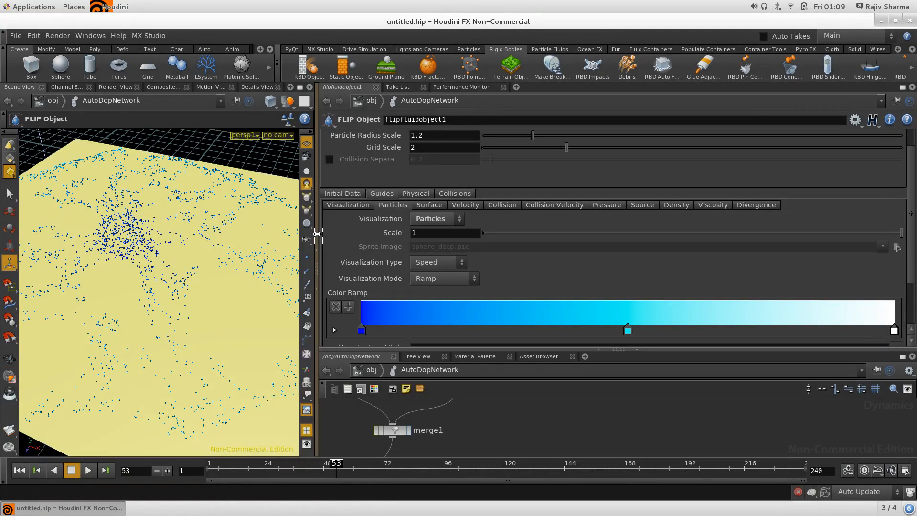
pyautogui.moveTo(317, 234); pyautogui.dragTo(525, 247)
pyautogui.keyDown('alt'); pyautogui.moveTo(305, 292); pyautogui.dragTo(211, 382, button='right'); pyautogui.keyUp('alt')
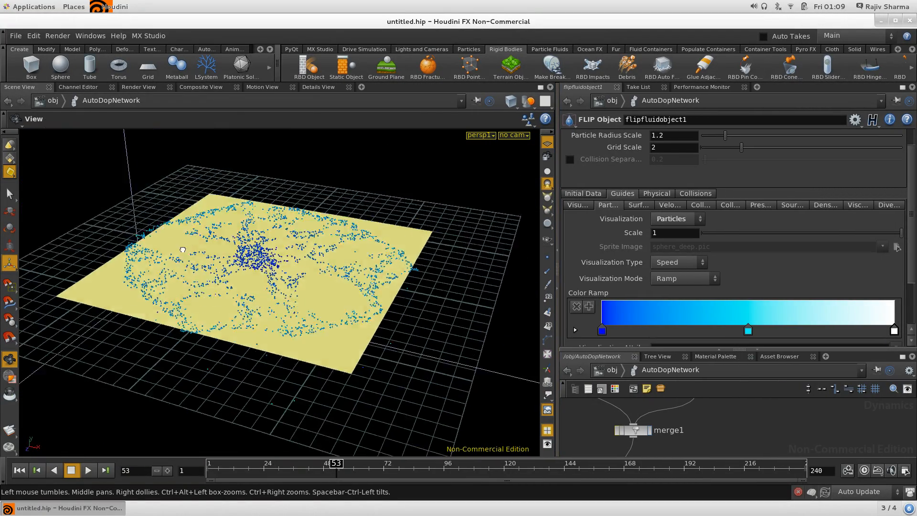
pyautogui.keyDown('alt'); pyautogui.moveTo(211, 382); pyautogui.dragTo(230, 352); pyautogui.keyUp('alt')
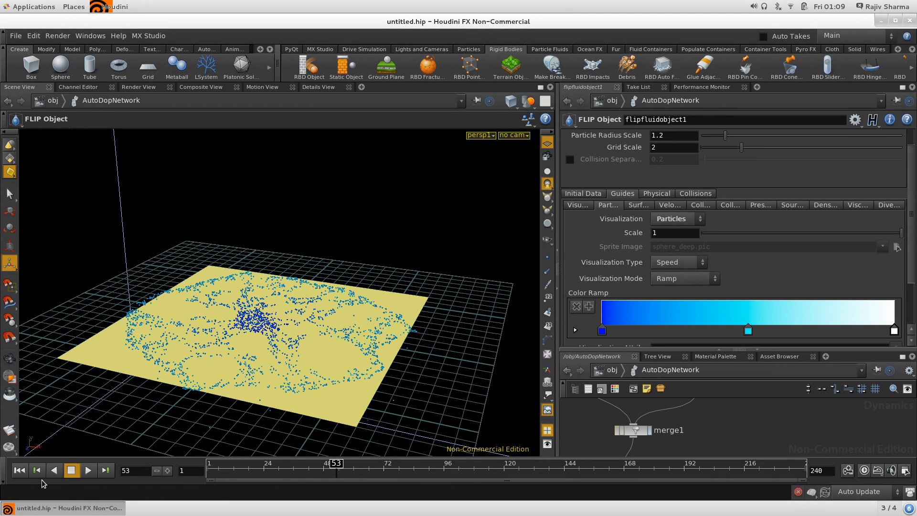
pyautogui.moveTo(323, 470); pyautogui.dragTo(221, 468)
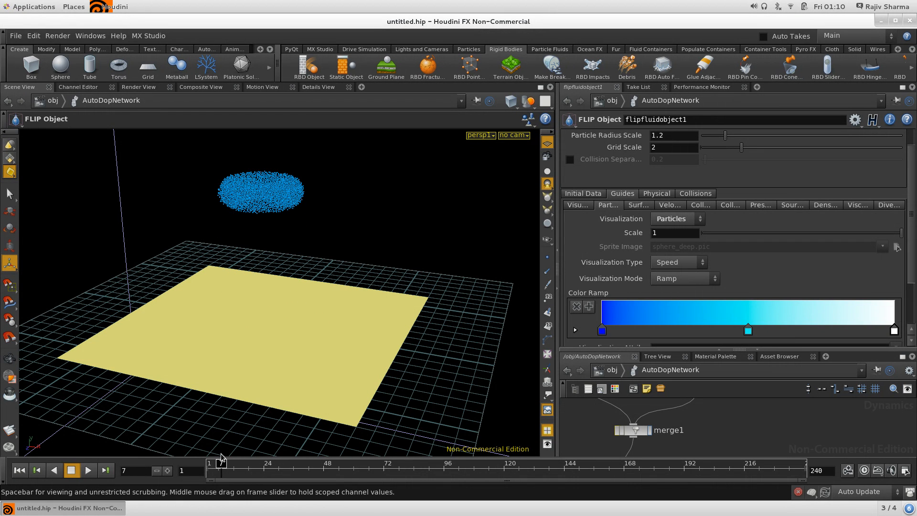
pyautogui.moveTo(257, 267); pyautogui.dragTo(282, 242)
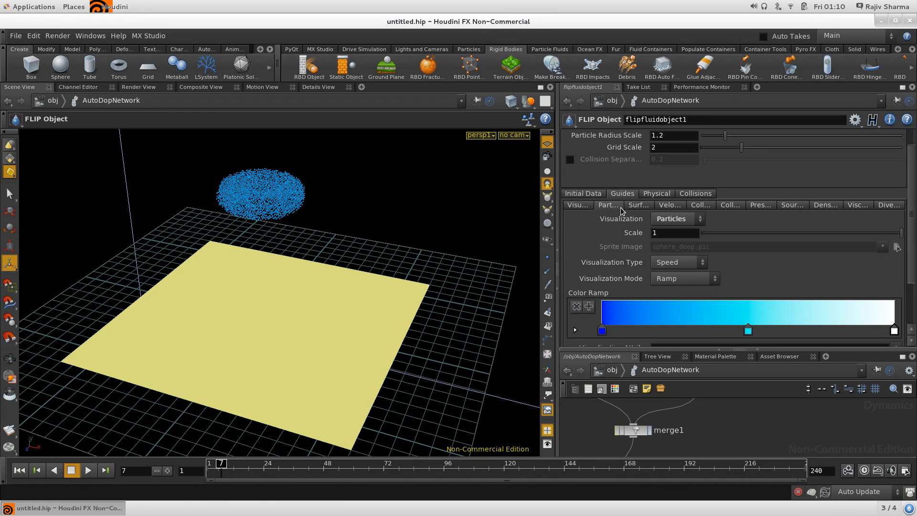
# Step: Return to the first frame and set the Particle Separation of flipfluidobject1 to 0.05
pyautogui.scroll(2, 621, 210)
pyautogui.scroll(-4, 621, 210)
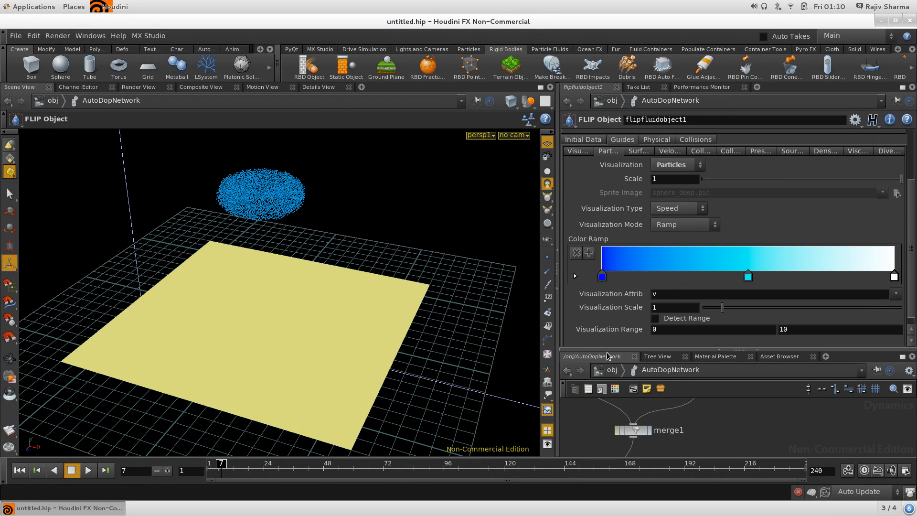
pyautogui.moveTo(607, 352); pyautogui.dragTo(606, 242)
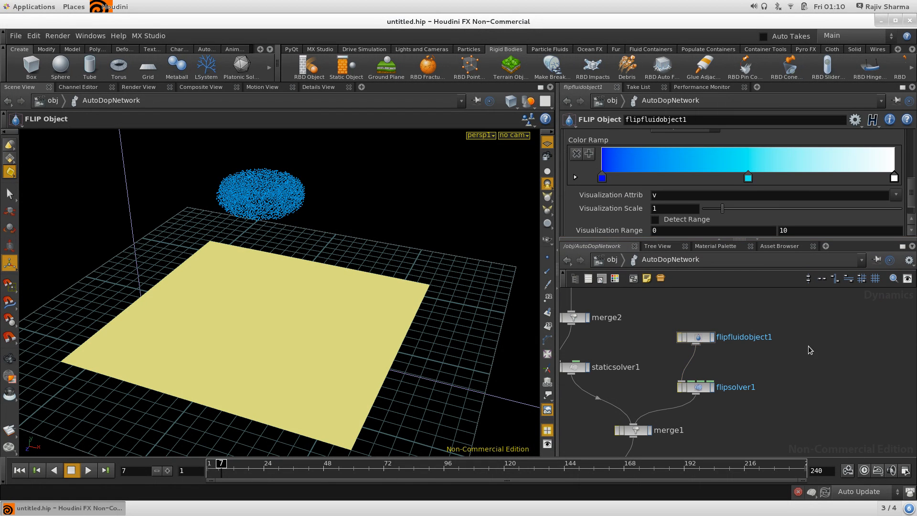
pyautogui.click(696, 341)
pyautogui.moveTo(592, 240); pyautogui.dragTo(593, 311)
pyautogui.scroll(2, 653, 222)
pyautogui.scroll(2, 658, 214)
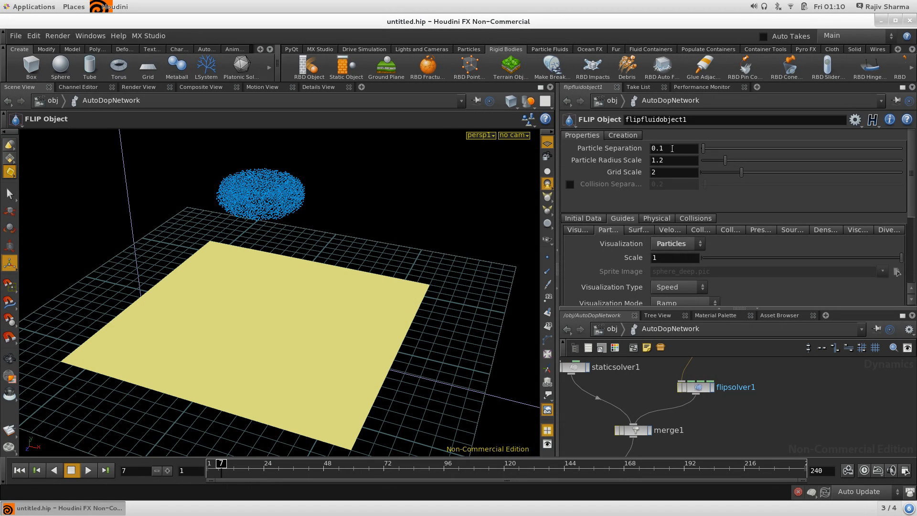
pyautogui.moveTo(673, 149); pyautogui.dragTo(620, 150)
pyautogui.click(20, 470)
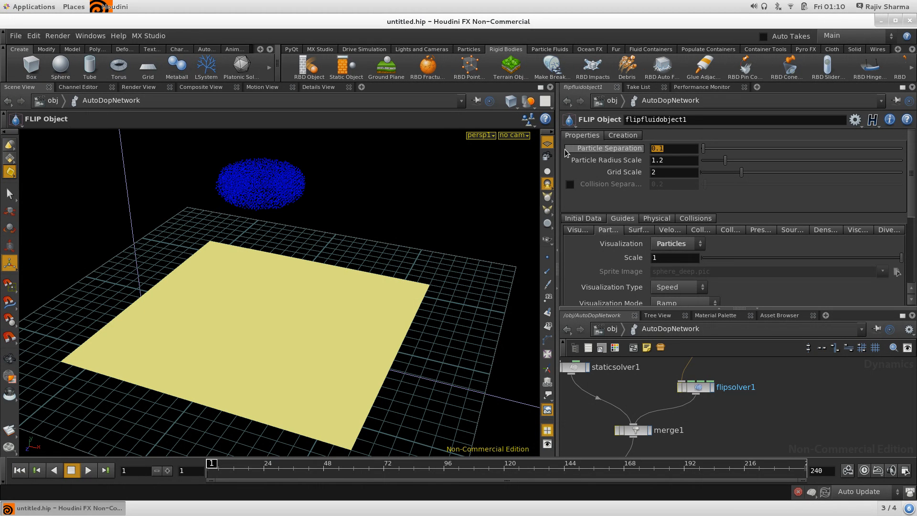
pyautogui.write('0.')
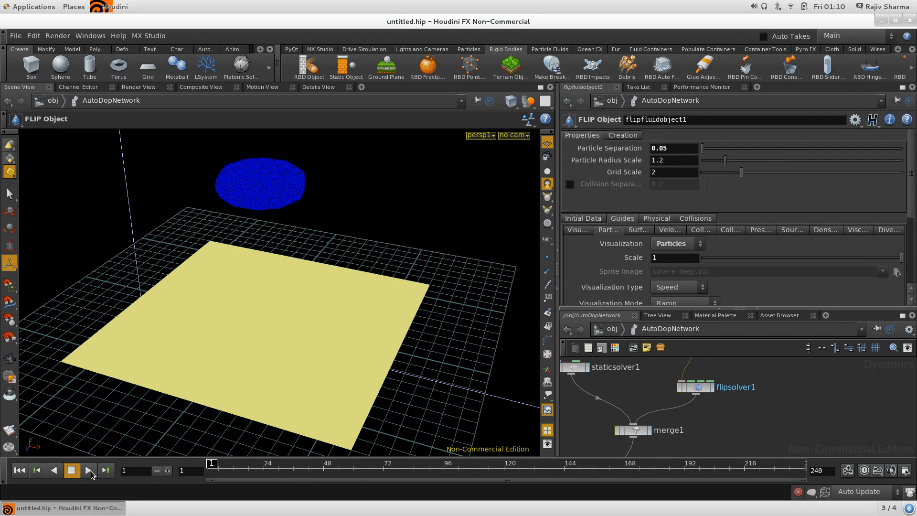
# Step: Play the simulation to frame 39 and examine the fluid particles on the grid from several angles
pyautogui.click(89, 471)
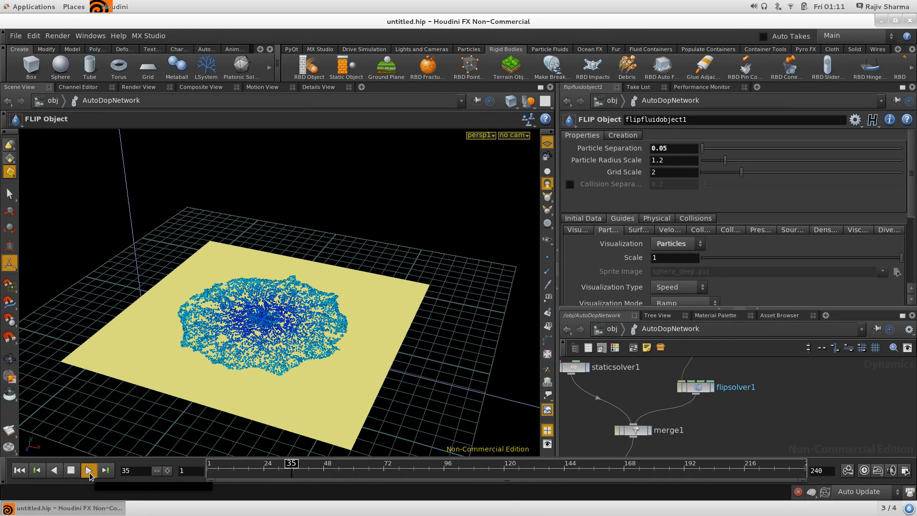
pyautogui.click(70, 470)
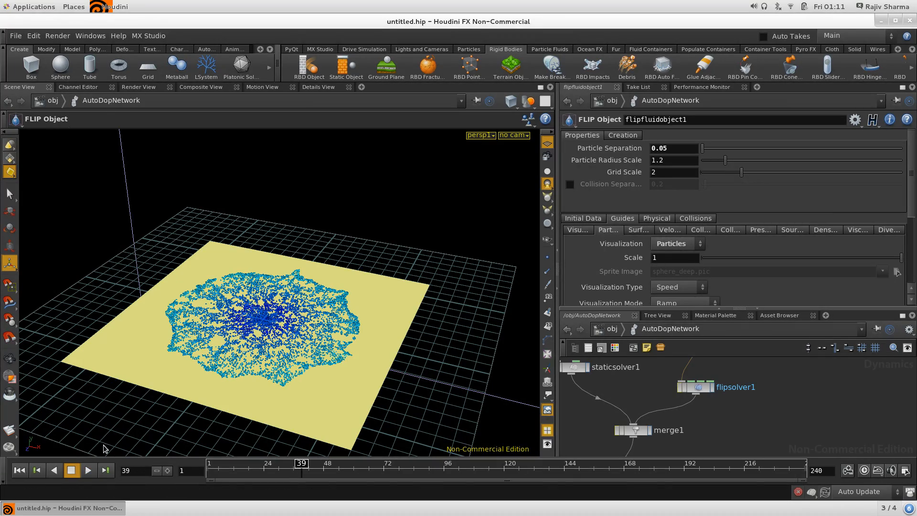
pyautogui.keyDown('alt'); pyautogui.moveTo(313, 332); pyautogui.dragTo(330, 371); pyautogui.keyUp('alt')
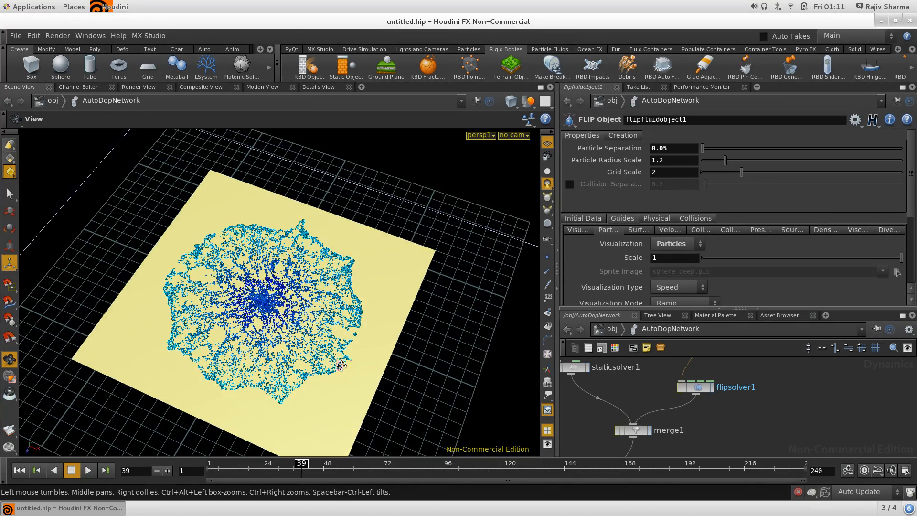
pyautogui.keyDown('alt'); pyautogui.moveTo(329, 371); pyautogui.dragTo(316, 292, button='middle'); pyautogui.keyUp('alt')
pyautogui.keyDown('alt'); pyautogui.moveTo(316, 293); pyautogui.dragTo(381, 363, button='right'); pyautogui.keyUp('alt')
pyautogui.keyDown('alt'); pyautogui.moveTo(381, 362); pyautogui.dragTo(401, 410, button='middle'); pyautogui.keyUp('alt')
pyautogui.keyDown('alt'); pyautogui.moveTo(401, 410); pyautogui.dragTo(320, 342); pyautogui.keyUp('alt')
pyautogui.keyDown('alt'); pyautogui.moveTo(320, 342); pyautogui.dragTo(322, 355, button='middle'); pyautogui.keyUp('alt')
pyautogui.press('Escape')
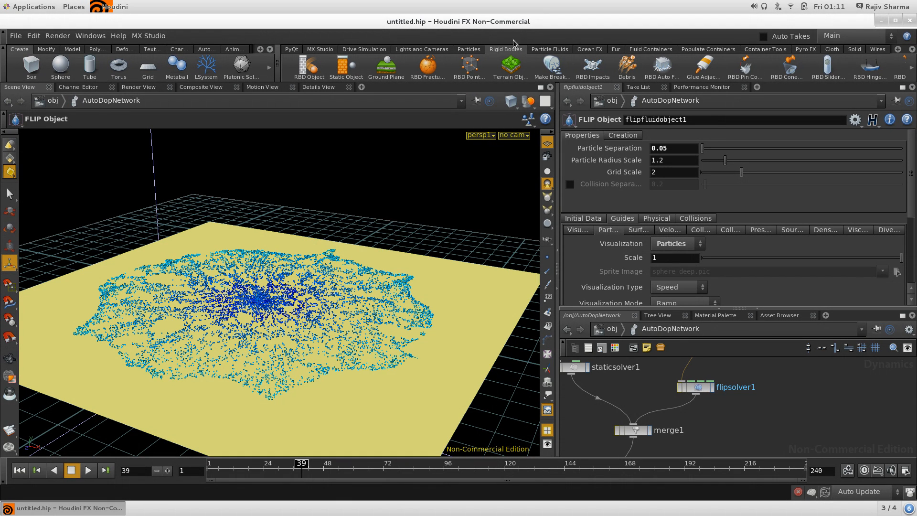
# Step: Show the particle fluid tools, preview the current view as a render in MPlay and close the render window
pyautogui.click(550, 49)
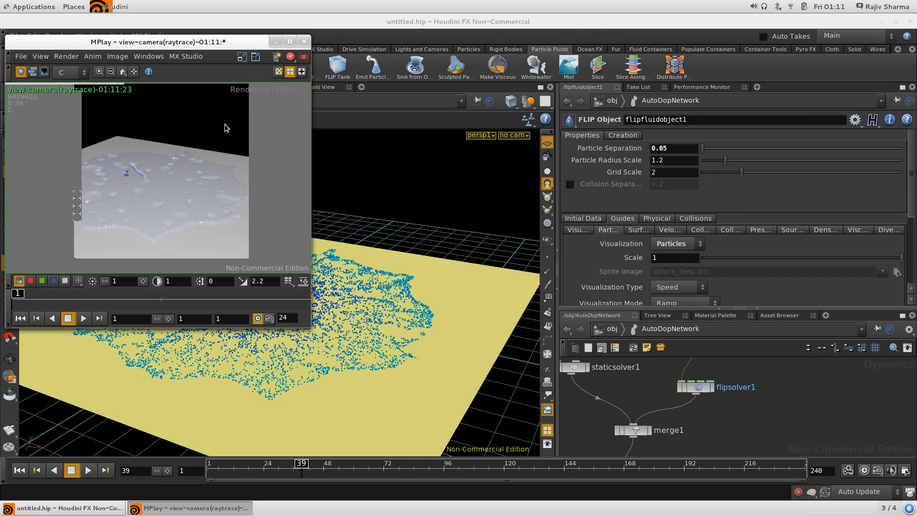
pyautogui.click(304, 42)
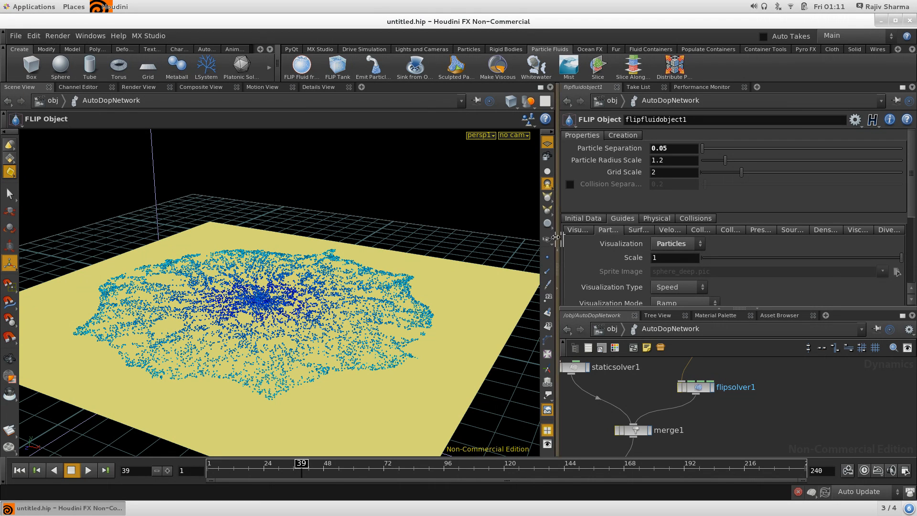
# Step: Return to the object level and lay out its nodes automatically
pyautogui.moveTo(556, 234); pyautogui.dragTo(393, 234)
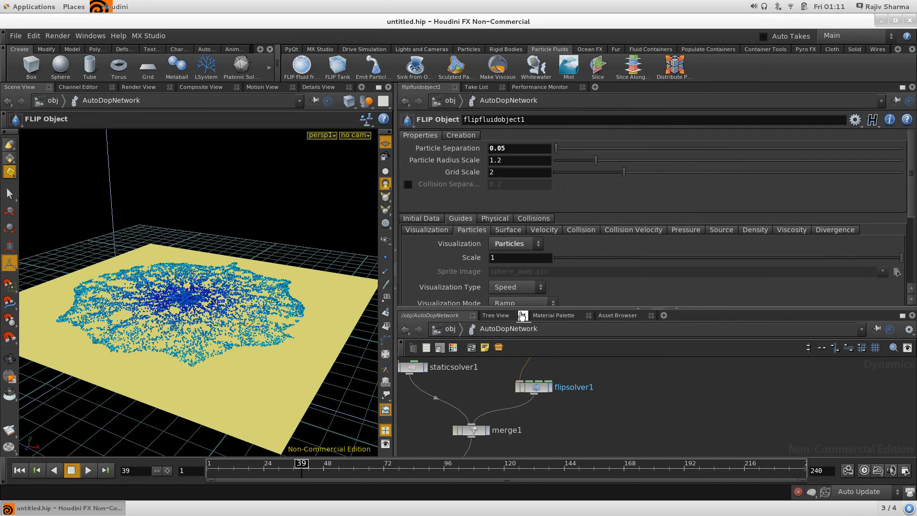
pyautogui.moveTo(520, 309); pyautogui.dragTo(520, 242)
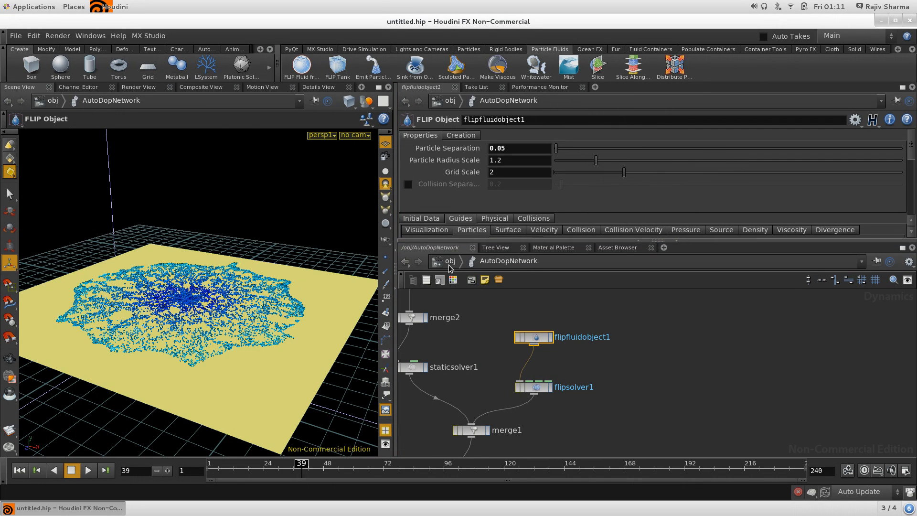
pyautogui.press('u')
pyautogui.press('h')
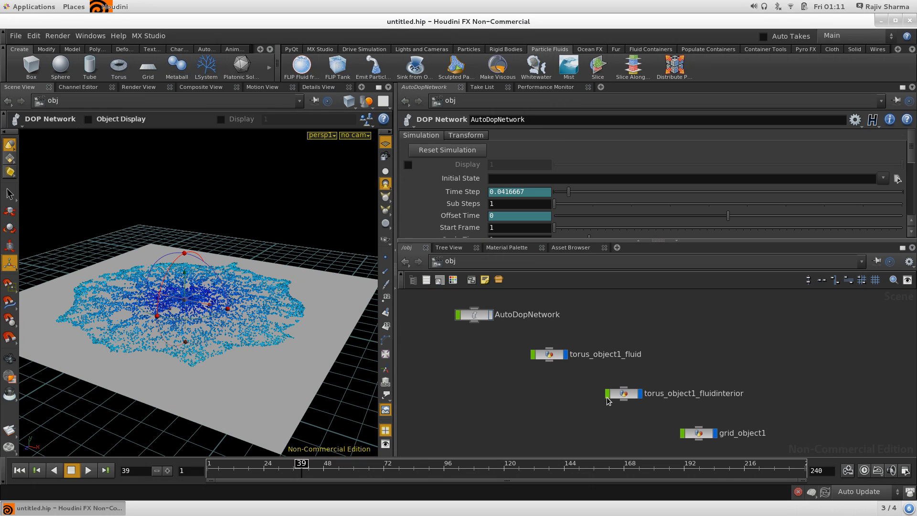
pyautogui.press('l')
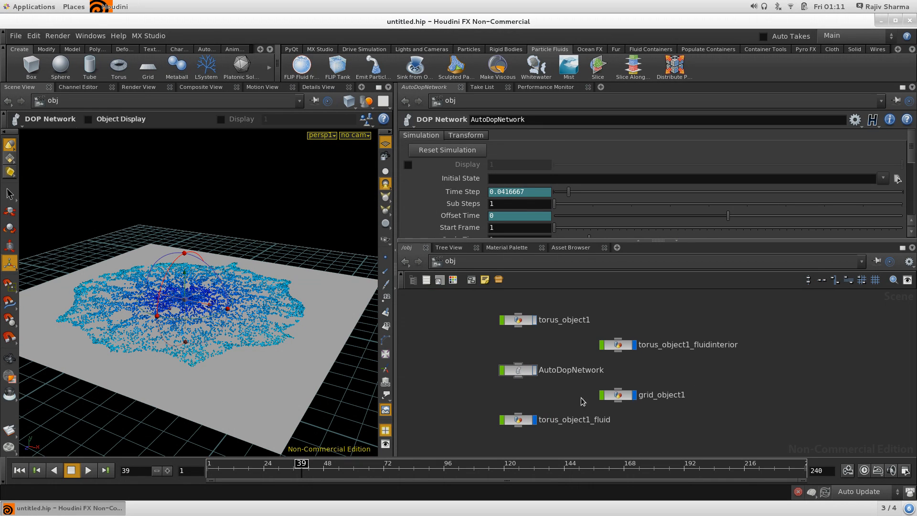
# Step: Open the geometry network of torus_object1_fluid
pyautogui.click(618, 396)
pyautogui.scroll(-2, 550, 414)
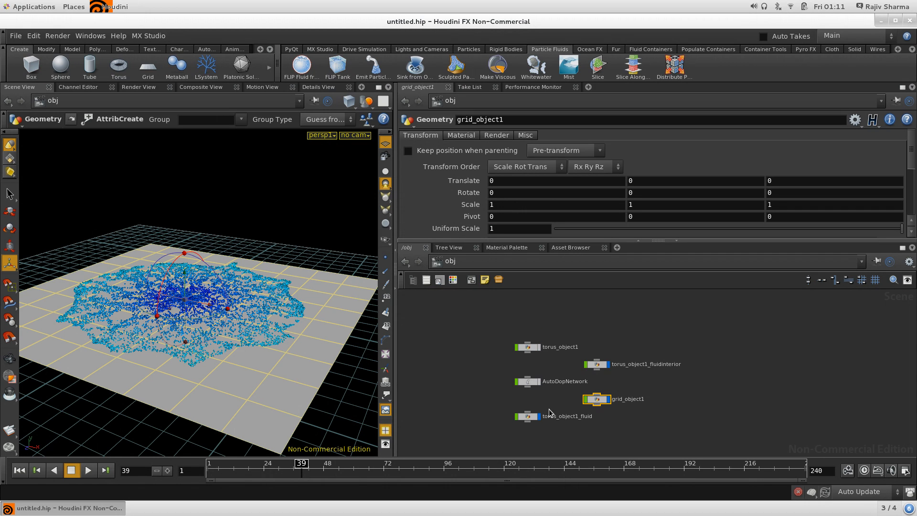
pyautogui.scroll(2, 561, 409)
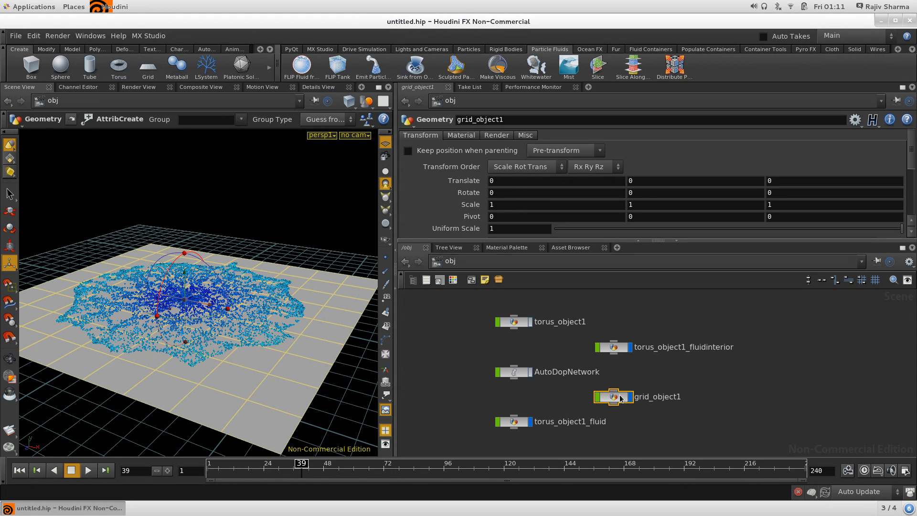
pyautogui.click(524, 422)
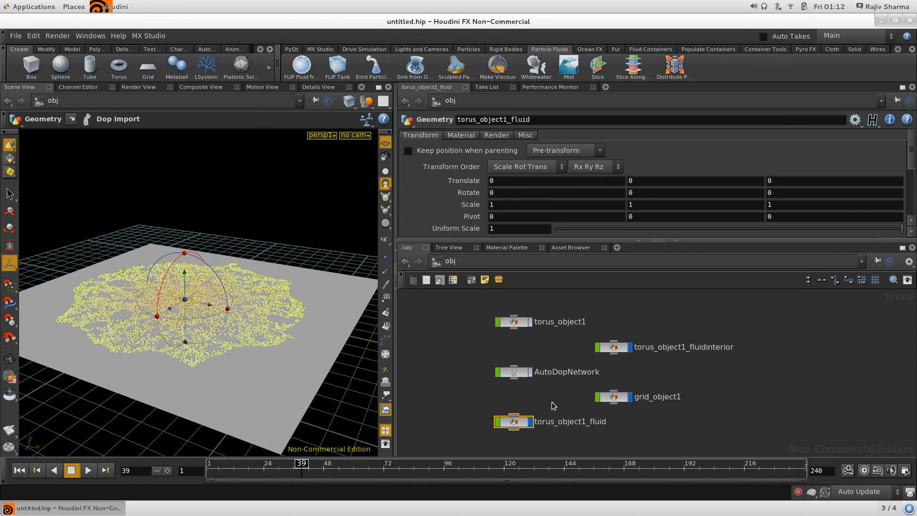
pyautogui.doubleClick(517, 422)
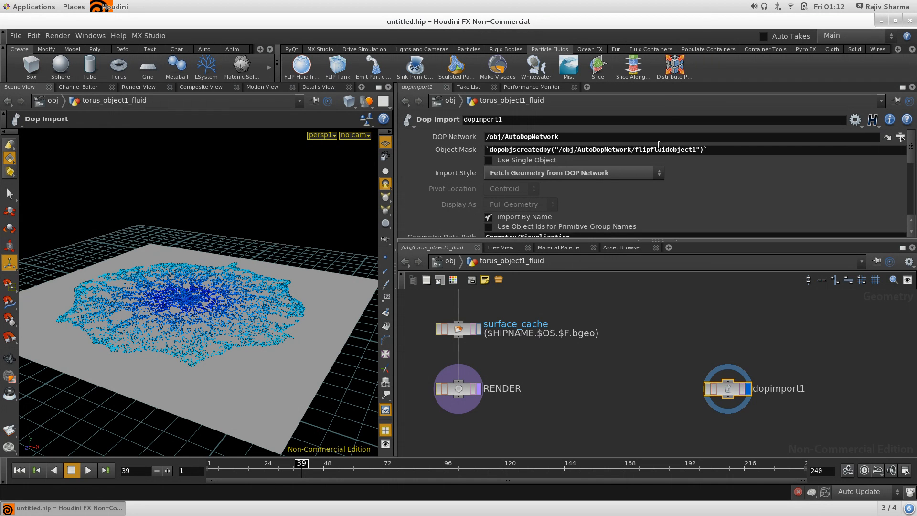
# Step: Examine the surfacing node chain of torus_object1_fluid and show the settings of convertvdb1
pyautogui.scroll(-3, 659, 145)
pyautogui.scroll(3, 679, 163)
pyautogui.moveTo(623, 371); pyautogui.dragTo(664, 454, button='middle')
pyautogui.moveTo(664, 453); pyautogui.dragTo(662, 406, button='right')
pyautogui.moveTo(707, 340); pyautogui.dragTo(721, 408, button='middle')
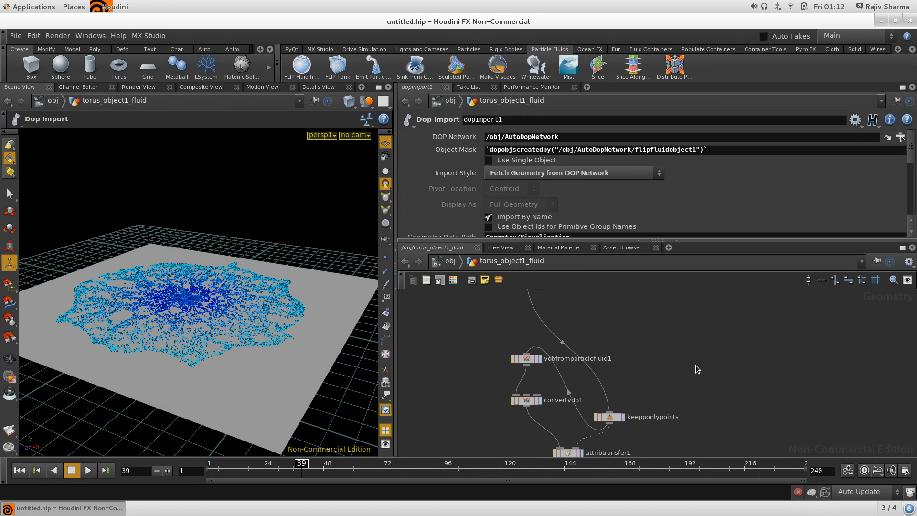
pyautogui.moveTo(488, 322); pyautogui.dragTo(475, 359, button='middle')
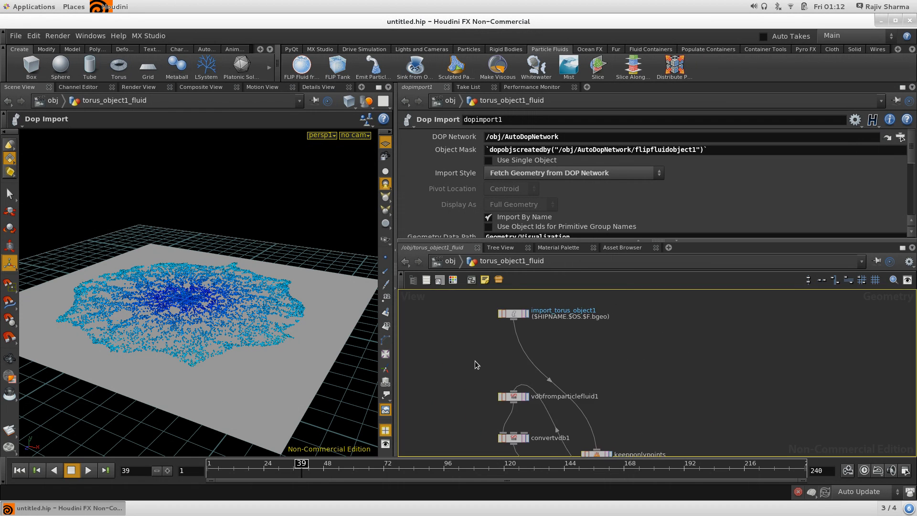
pyautogui.moveTo(485, 423); pyautogui.dragTo(487, 340, button='middle')
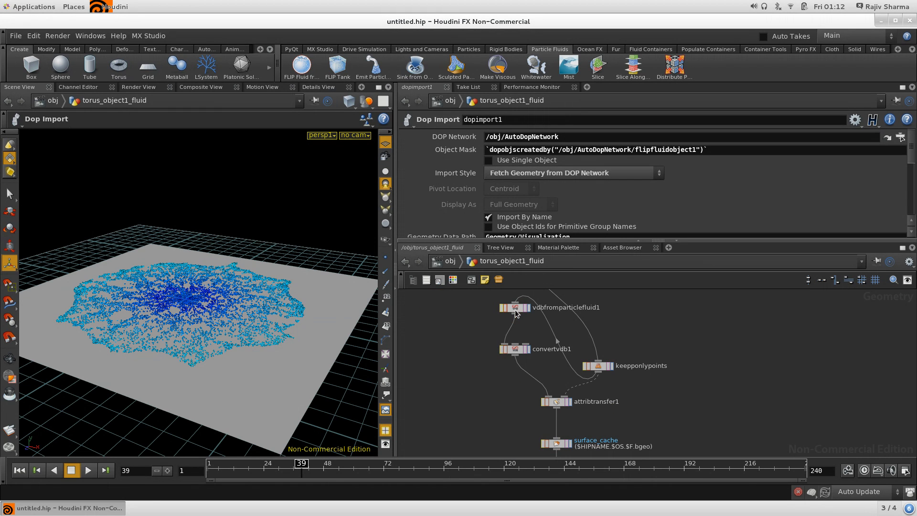
pyautogui.click(516, 352)
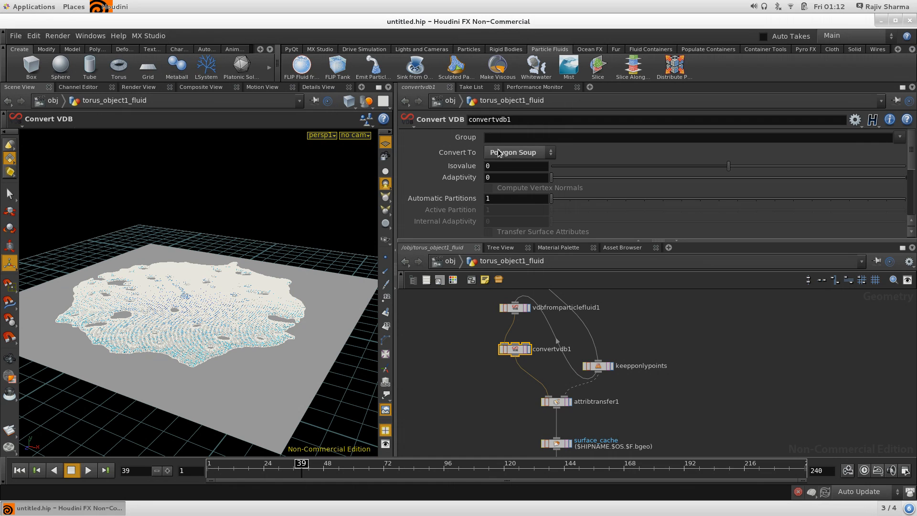
# Step: Display the meshed fluid surface by turning on the display of the RENDER node at the end of the surfacing chain
pyautogui.moveTo(473, 364); pyautogui.dragTo(506, 423, button='middle')
pyautogui.scroll(2, 520, 404)
pyautogui.moveTo(575, 371); pyautogui.dragTo(577, 397, button='middle')
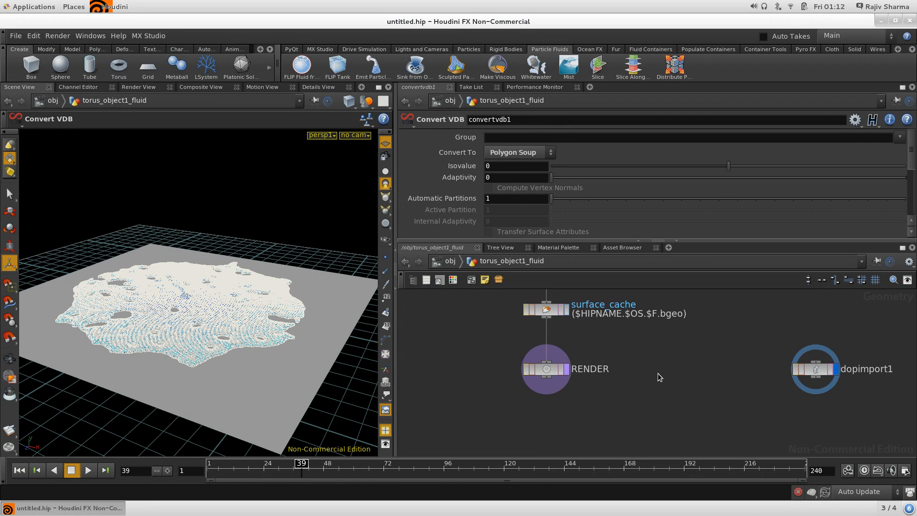
pyautogui.click(567, 370)
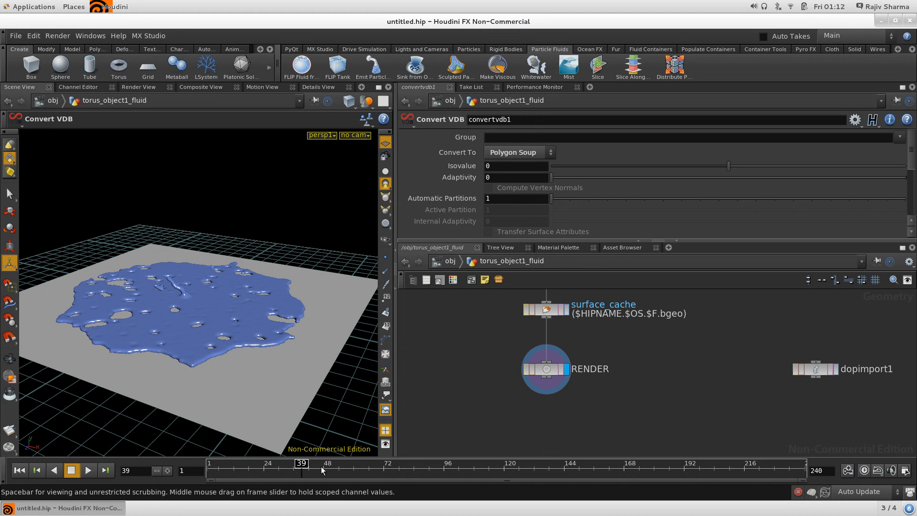
# Step: Review the meshed splash at several earlier and later frames and enlarge the 3D view
pyautogui.click(257, 470)
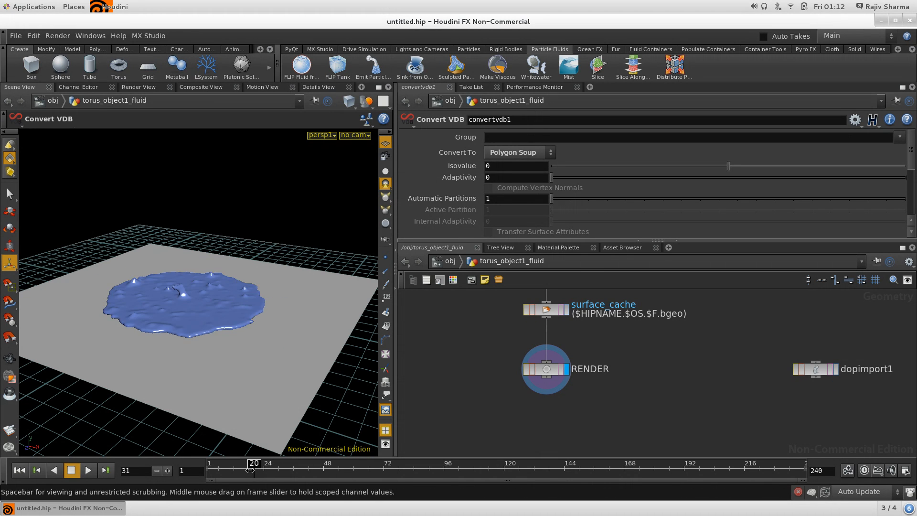
pyautogui.click(249, 470)
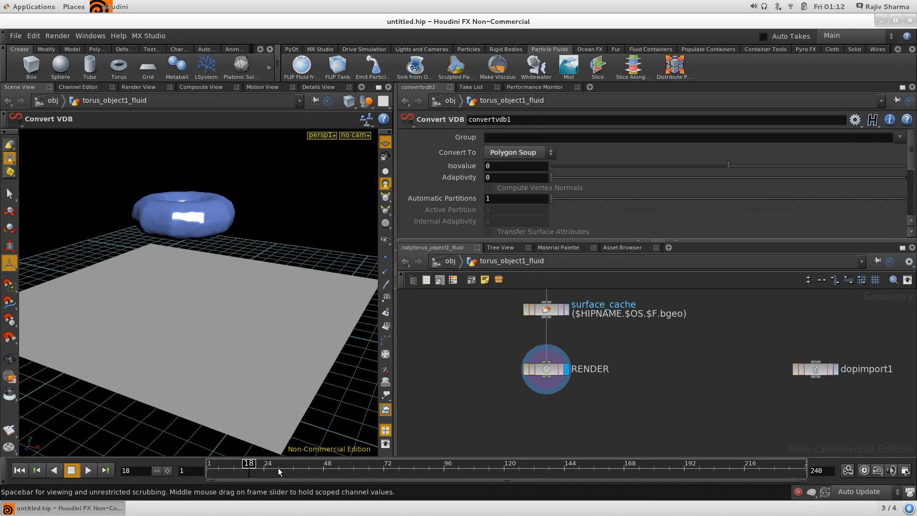
pyautogui.click(282, 471)
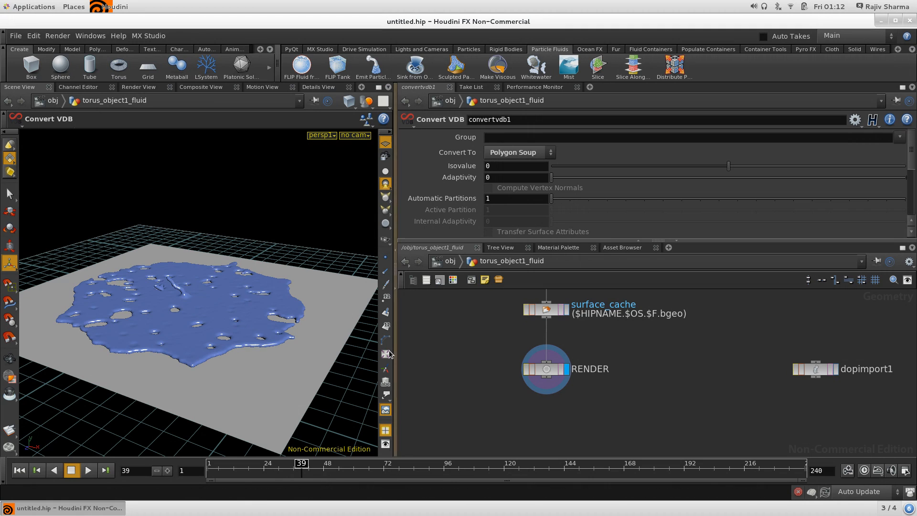
pyautogui.moveTo(392, 356); pyautogui.dragTo(482, 356)
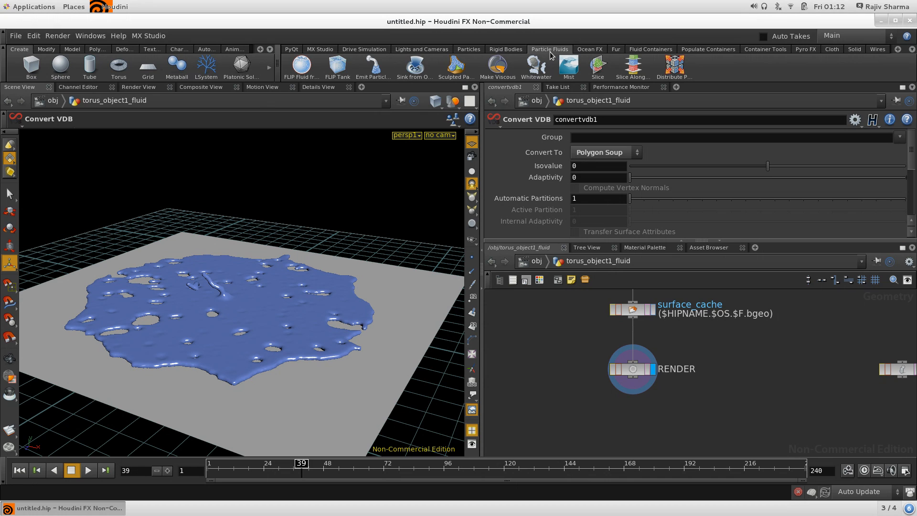
# Step: Start a new scene and discard the changes to the current one
pyautogui.click(16, 36)
pyautogui.click(16, 47)
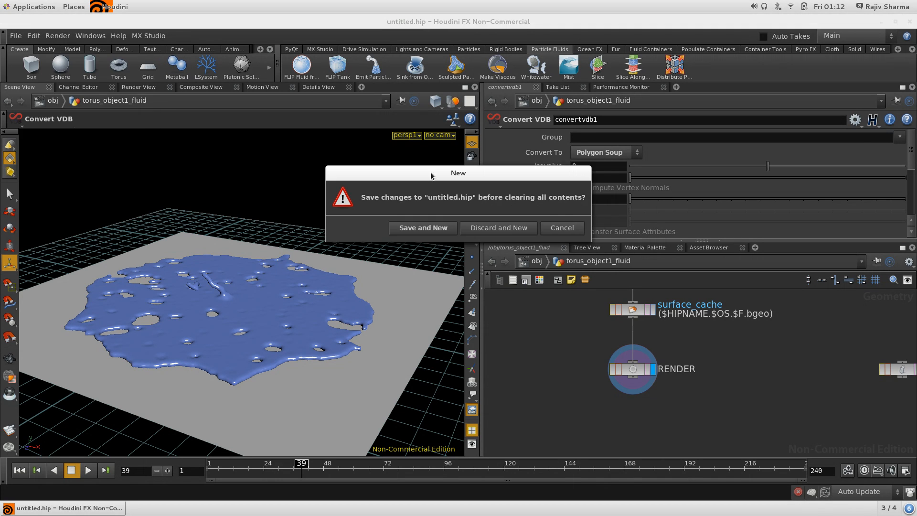
pyautogui.click(509, 227)
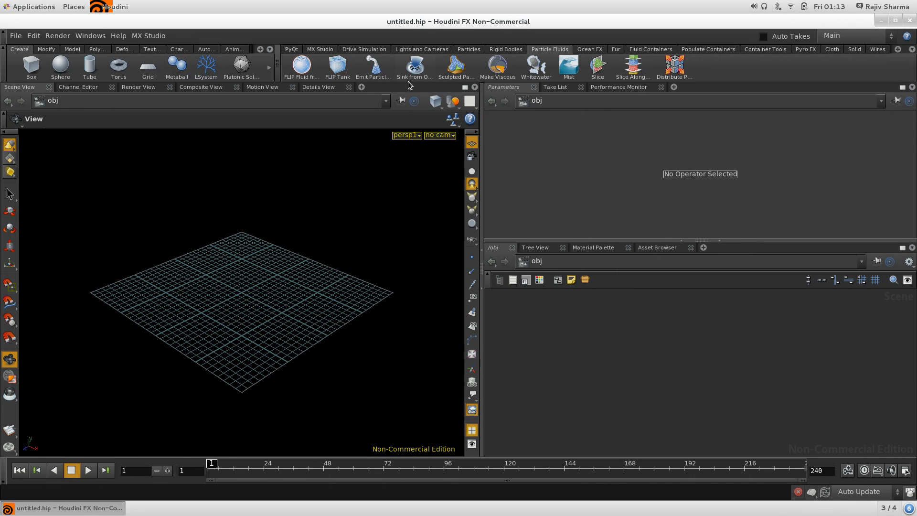
# Step: Place a FLIP tank on the ground grid, centred at about -2.18, 0, -2.07, and inspect its particles
pyautogui.click(337, 67)
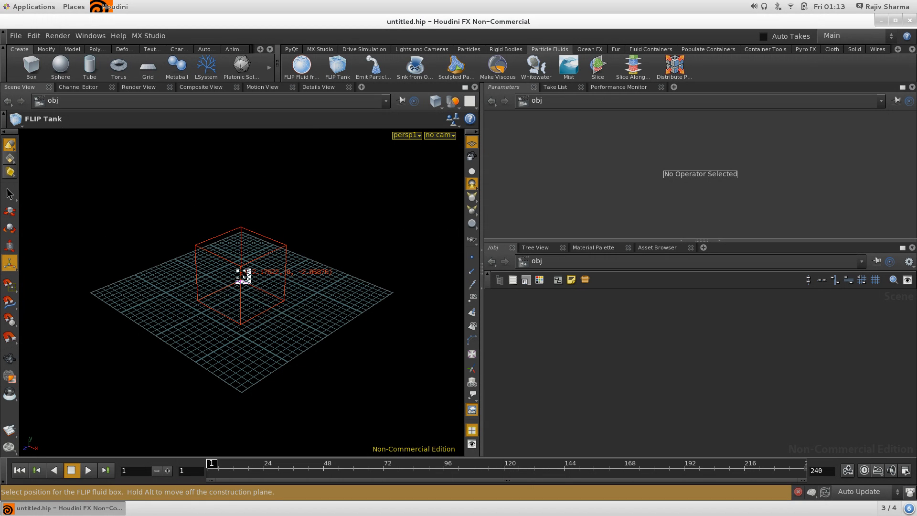
pyautogui.click(243, 276)
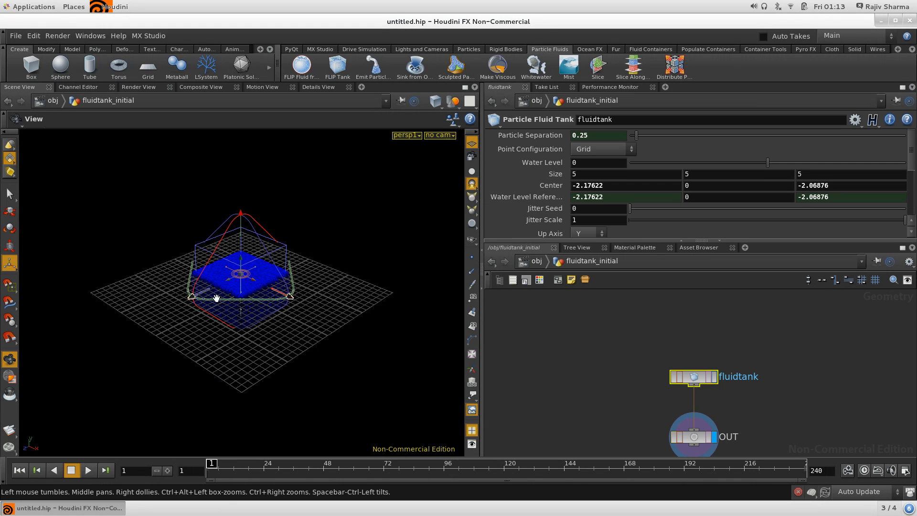
pyautogui.moveTo(169, 289); pyautogui.dragTo(229, 275)
pyautogui.moveTo(201, 314); pyautogui.dragTo(173, 360, button='right')
pyautogui.moveTo(174, 360); pyautogui.dragTo(221, 325, button='middle')
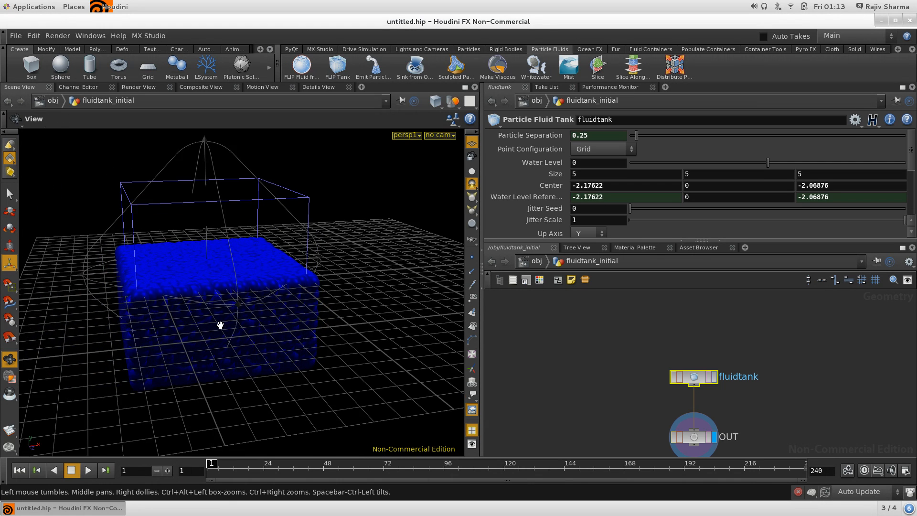
pyautogui.moveTo(220, 325); pyautogui.dragTo(355, 352)
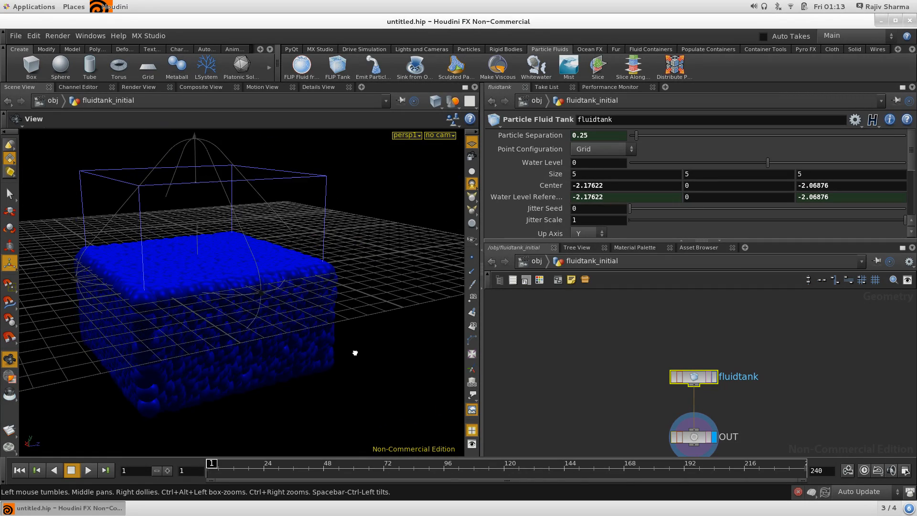
pyautogui.moveTo(353, 318); pyautogui.dragTo(252, 313, button='right')
pyautogui.moveTo(251, 313); pyautogui.dragTo(251, 324)
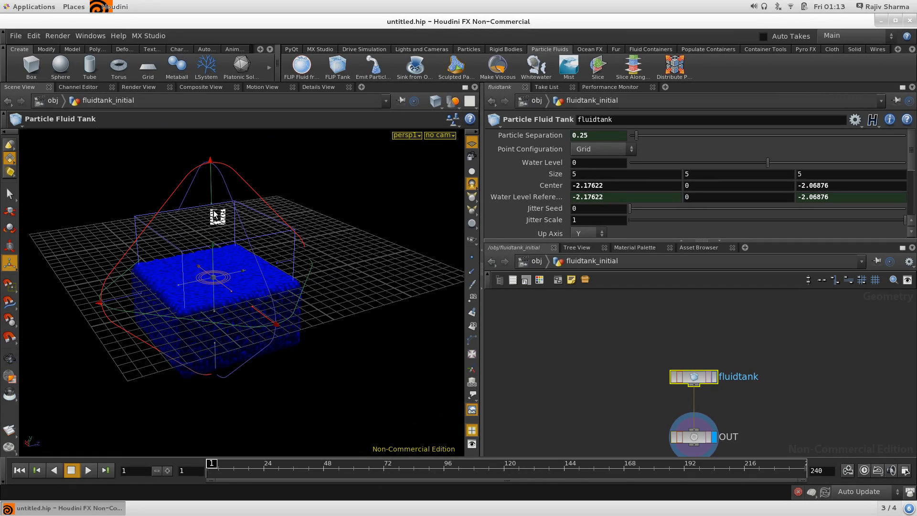
# Step: Set the size of the fluid tank to 20 by 10 by 20
pyautogui.moveTo(593, 394); pyautogui.dragTo(535, 381, button='middle')
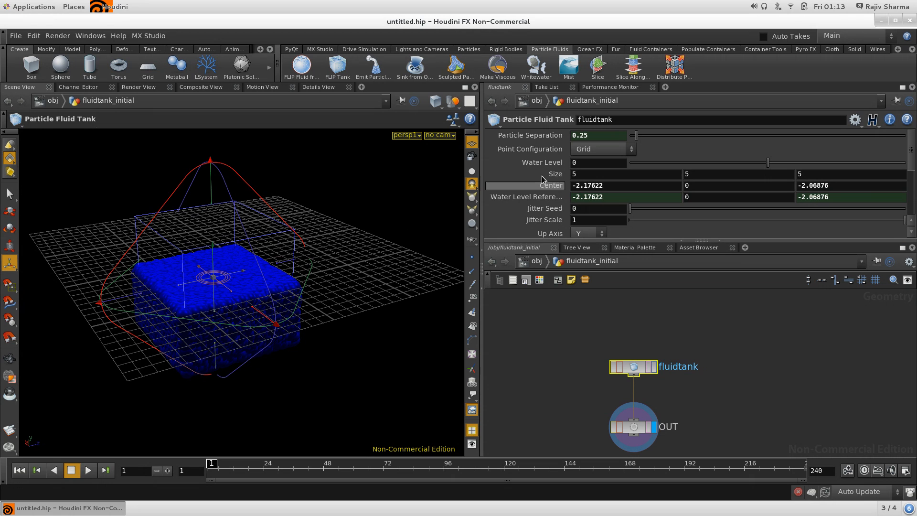
pyautogui.moveTo(345, 277); pyautogui.dragTo(332, 322)
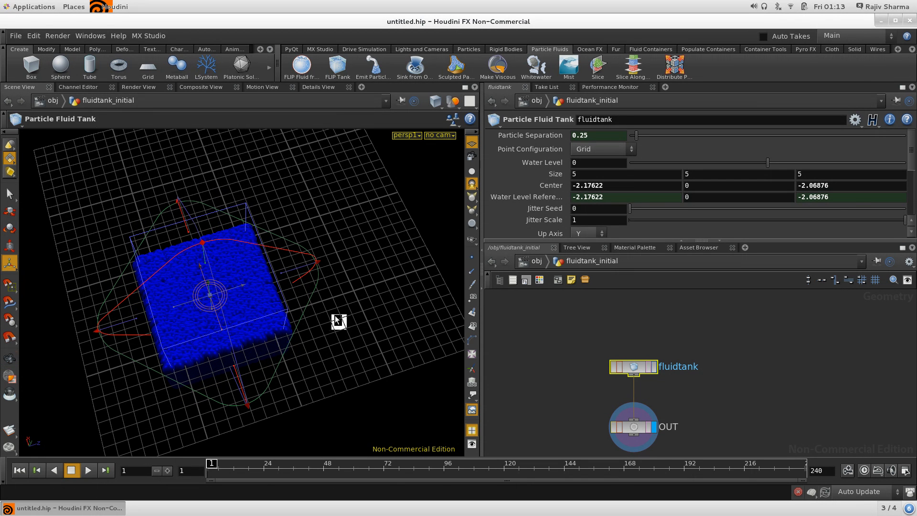
pyautogui.click(586, 173)
pyautogui.moveTo(608, 173); pyautogui.dragTo(440, 187)
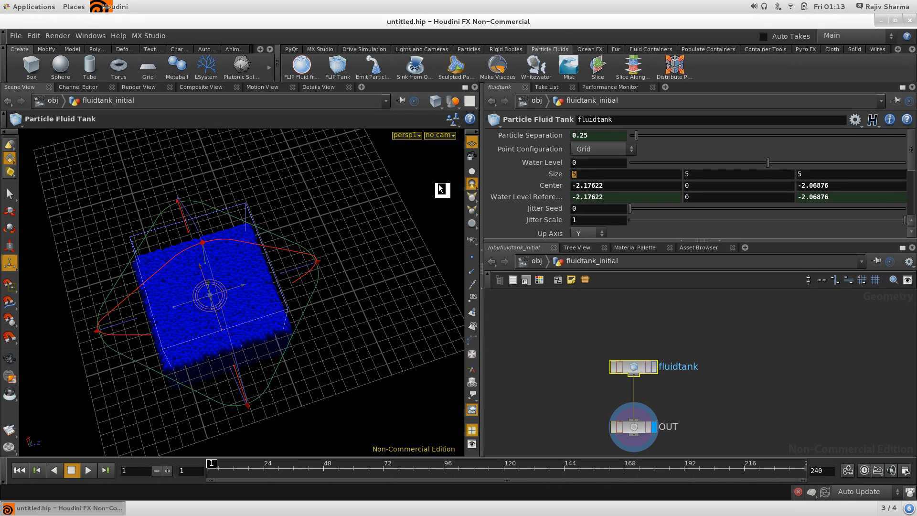
pyautogui.press('Tab')
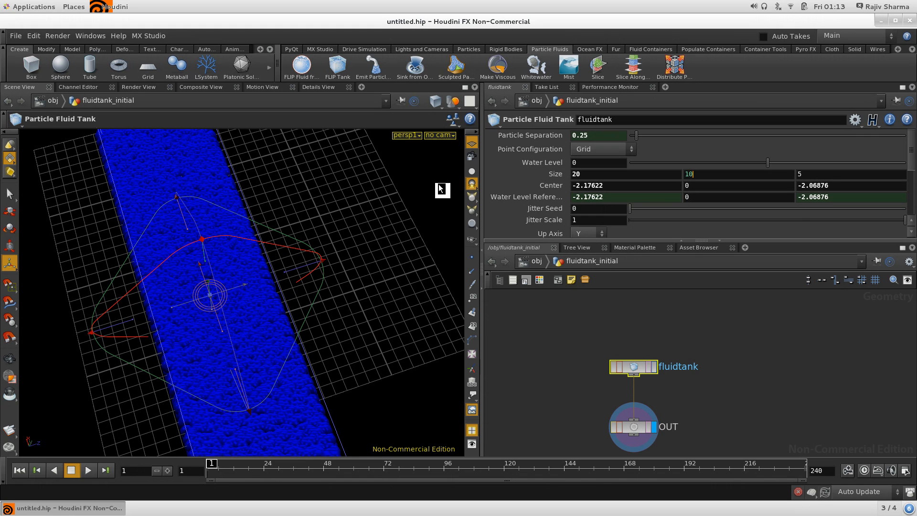
pyautogui.press('Tab')
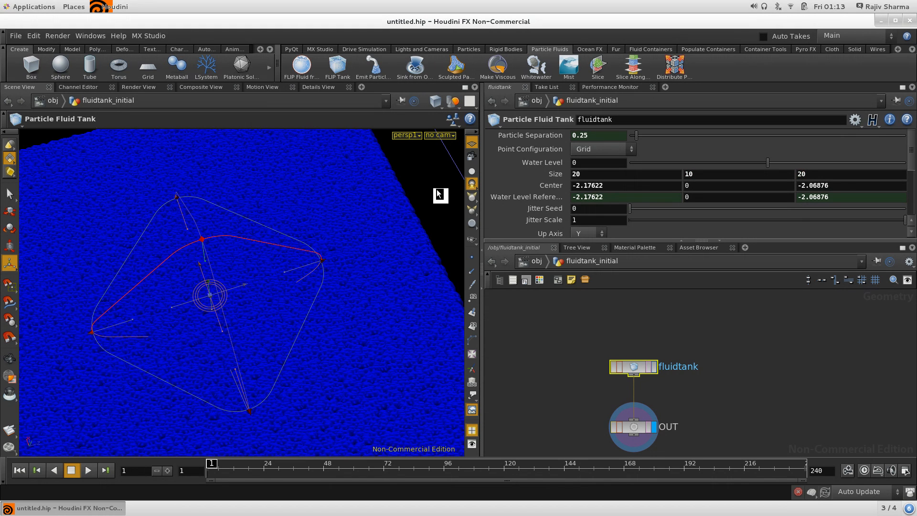
pyautogui.press('Escape')
pyautogui.moveTo(161, 246); pyautogui.dragTo(147, 246, button='right')
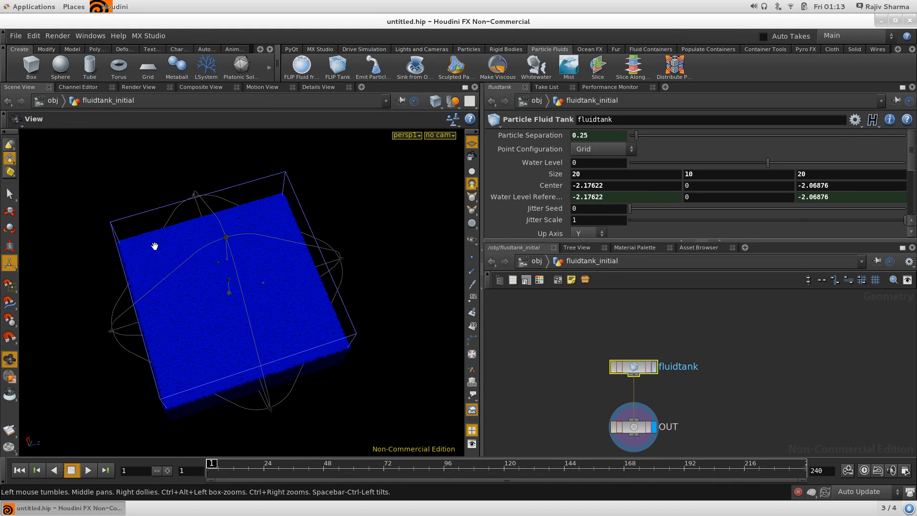
pyautogui.moveTo(155, 246); pyautogui.dragTo(210, 162)
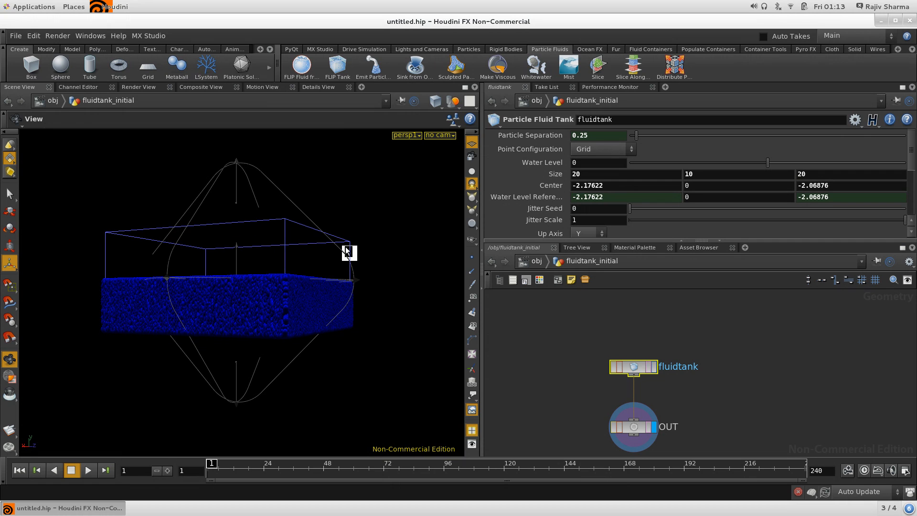
# Step: Raise the fluid tank vertically until its centre height is about 5.11
pyautogui.press('Return')
pyautogui.moveTo(238, 248); pyautogui.dragTo(246, 204)
pyautogui.keyDown('alt'); pyautogui.moveTo(199, 269); pyautogui.dragTo(277, 339); pyautogui.keyUp('alt')
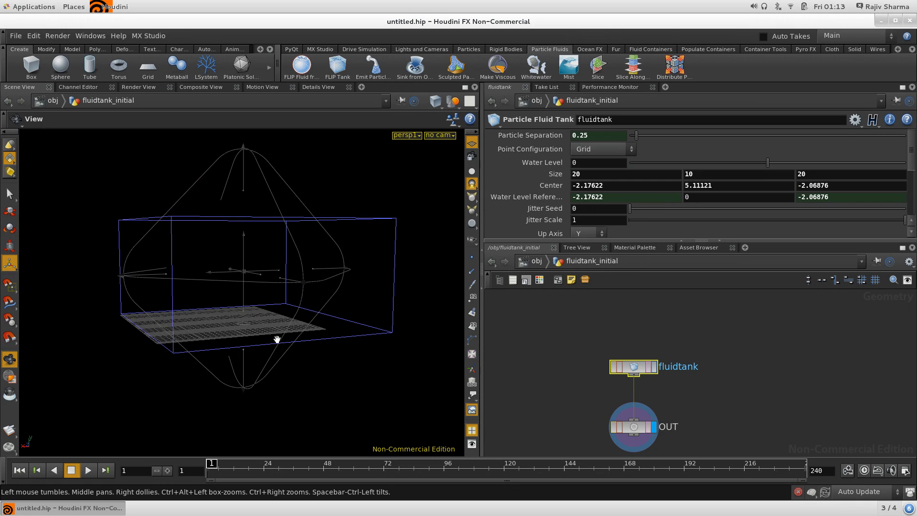
pyautogui.press('Return')
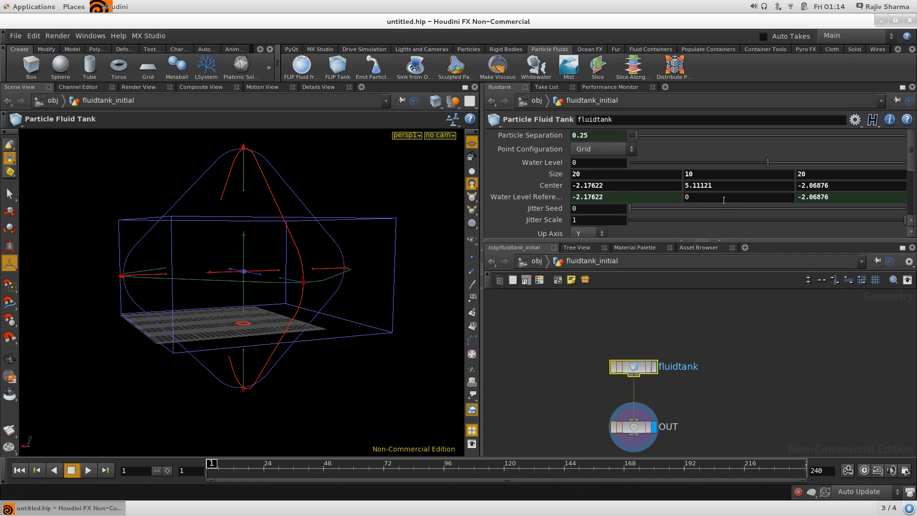
# Step: Set the tank's vertical centre to 5 and its vertical water level reference to 2, then deselect the fluidtank node
pyautogui.click(727, 184)
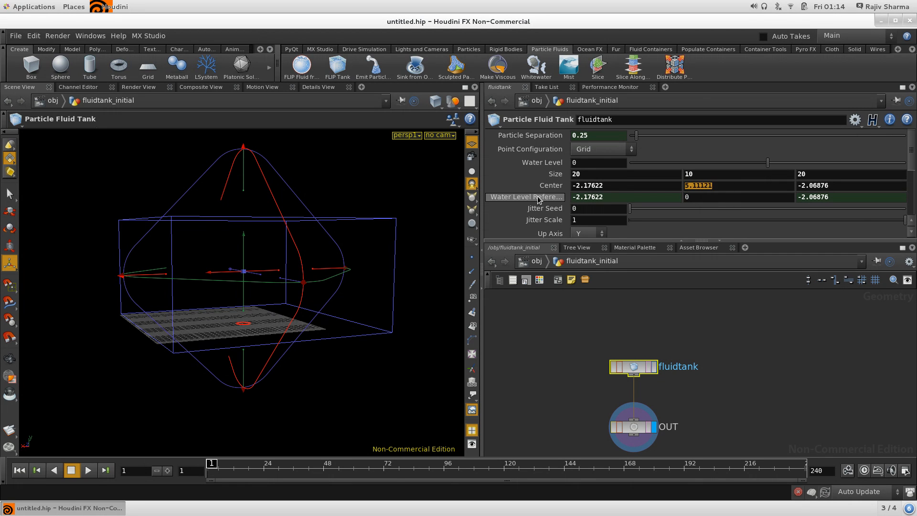
pyautogui.write('5')
pyautogui.press('Return')
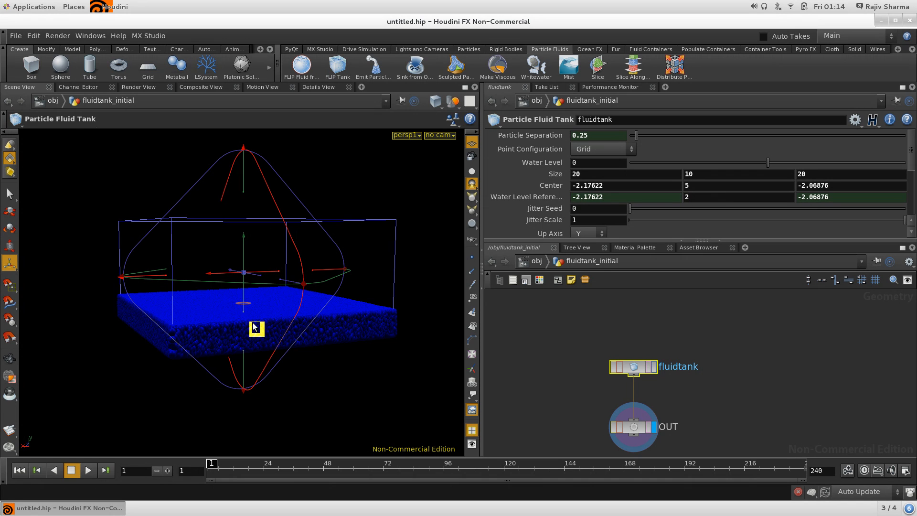
pyautogui.click(611, 365)
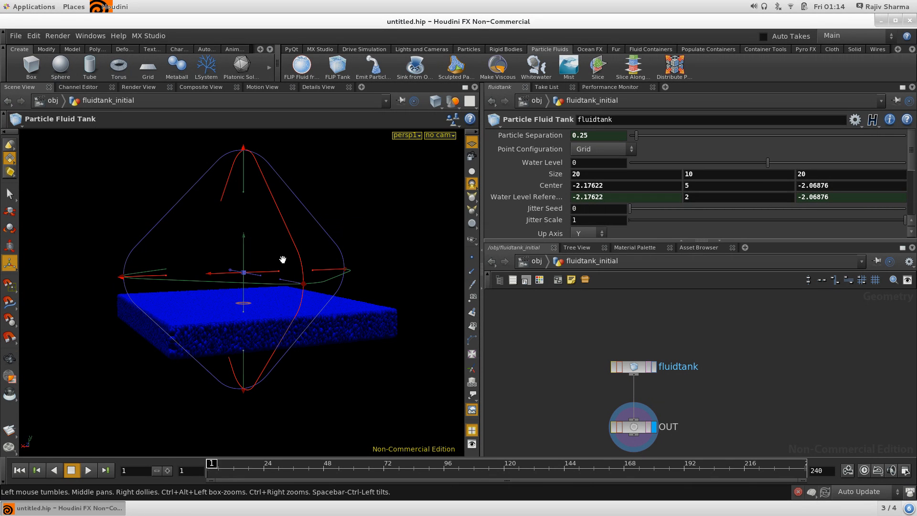
pyautogui.press('Escape')
pyautogui.moveTo(283, 258); pyautogui.dragTo(277, 290)
pyautogui.keyDown('alt'); pyautogui.moveTo(277, 290); pyautogui.dragTo(324, 294, button='right'); pyautogui.keyUp('alt')
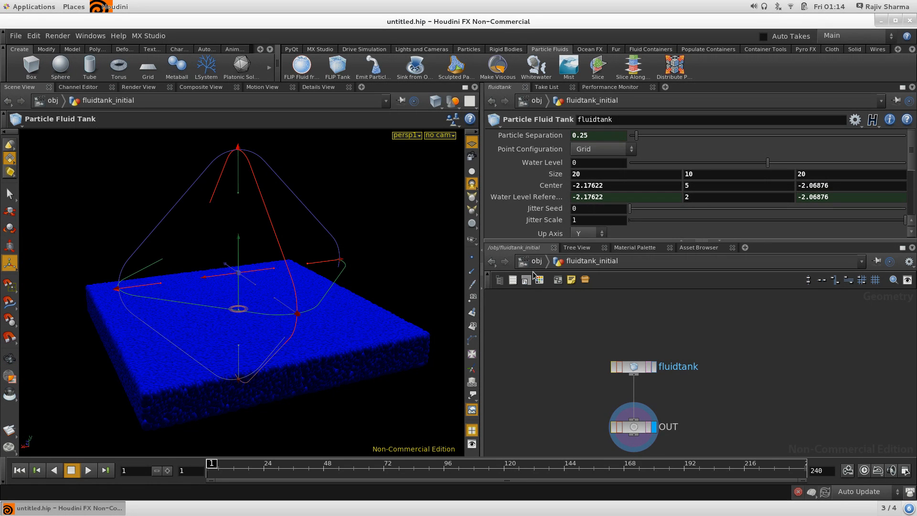
# Step: Open AutoDopNetwork from the object level and show the guide settings of the fliptank object
pyautogui.press('u')
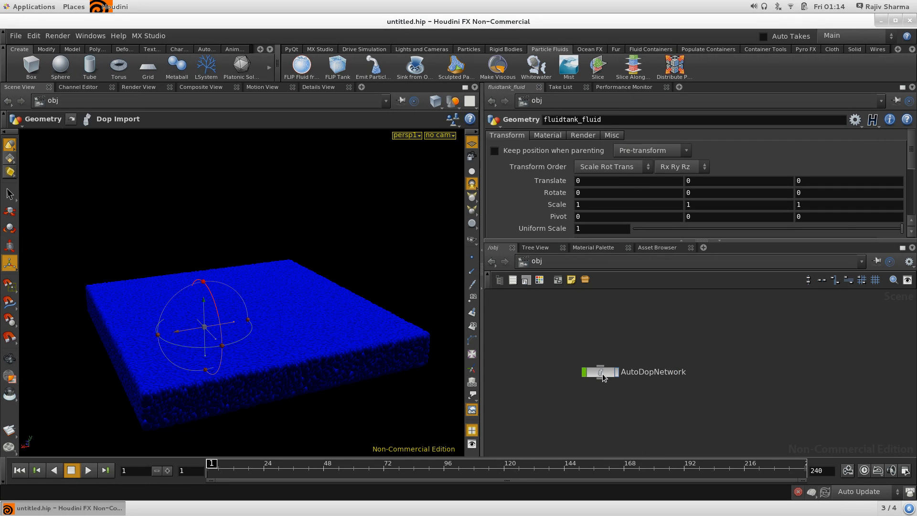
pyautogui.doubleClick(603, 373)
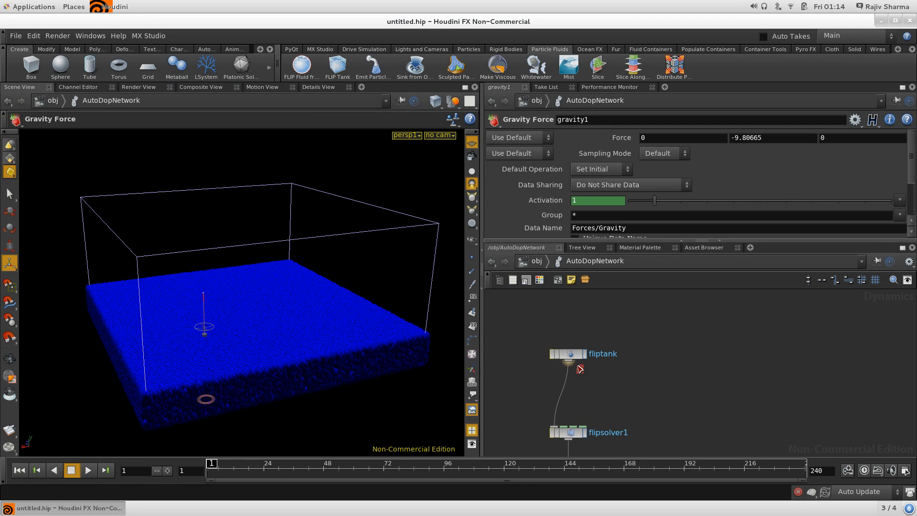
pyautogui.moveTo(569, 435); pyautogui.dragTo(602, 433)
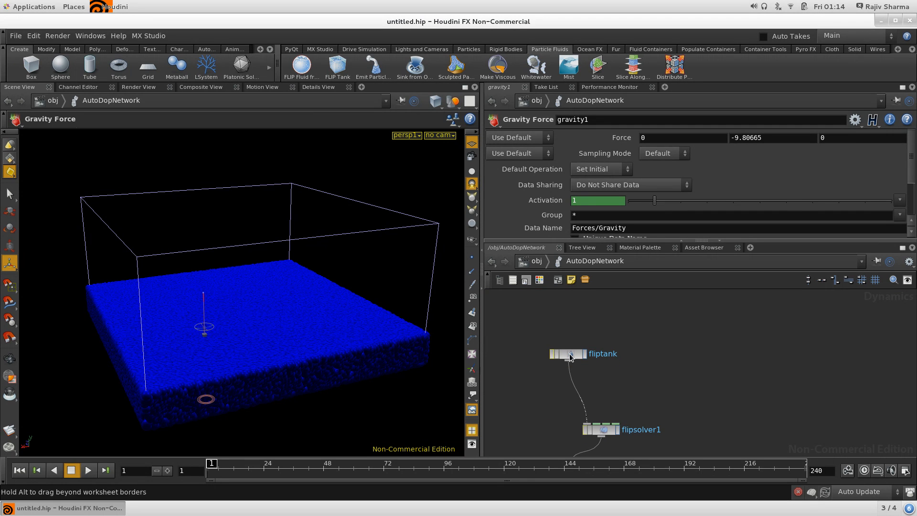
pyautogui.click(570, 355)
pyautogui.click(536, 219)
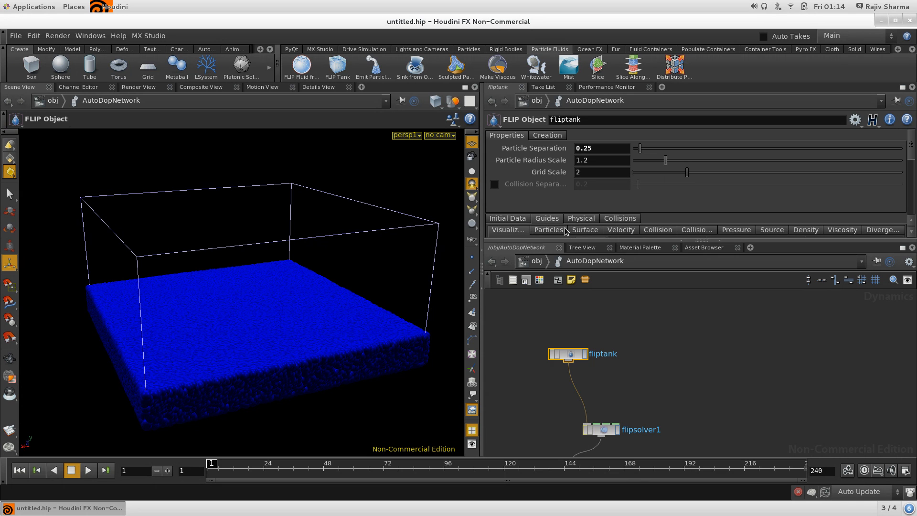
# Step: Set the particle visualization of fliptank to Particles and deselect the node
pyautogui.click(603, 166)
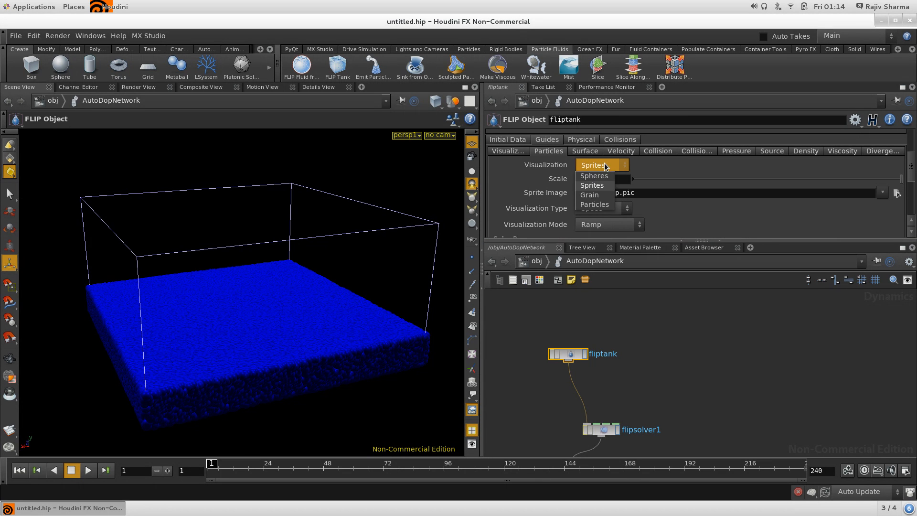
pyautogui.click(601, 206)
pyautogui.click(723, 402)
pyautogui.press('Escape')
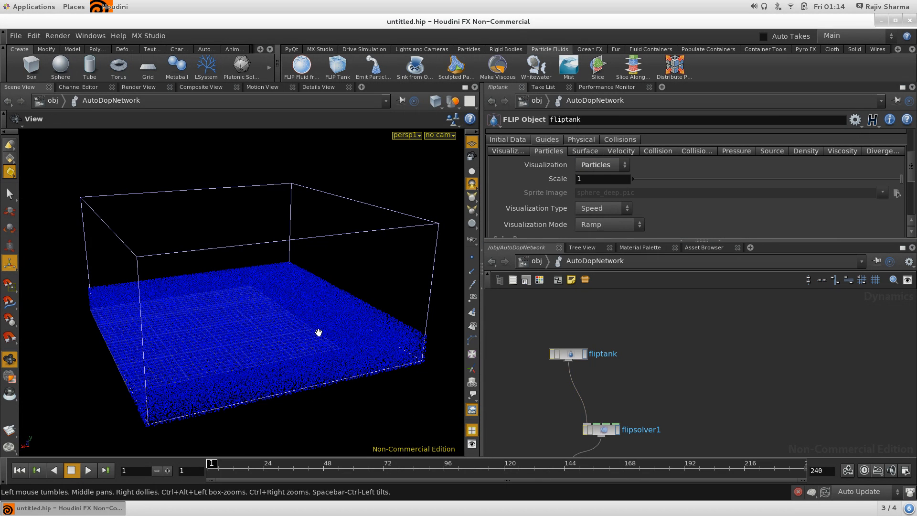
pyautogui.moveTo(317, 332); pyautogui.dragTo(272, 377)
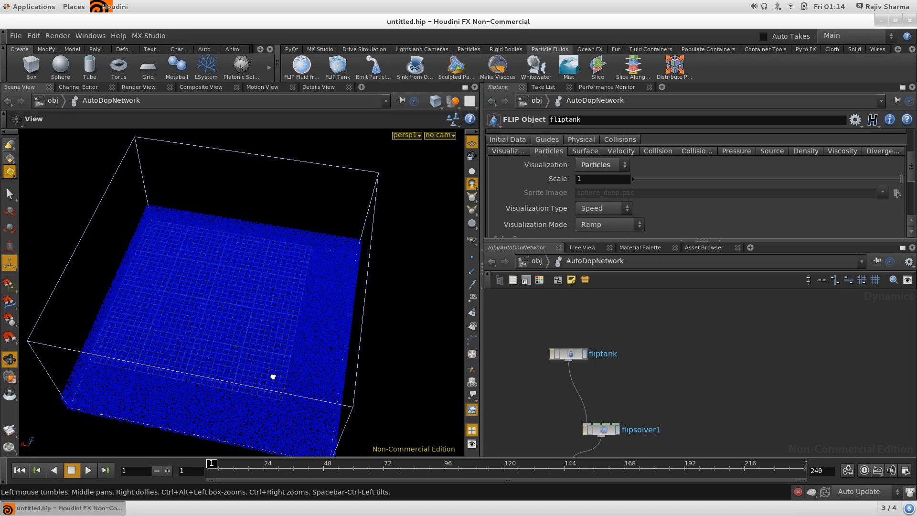
# Step: Go back up to the object level and arrange the fluid tank nodes so all of them are in view
pyautogui.click(537, 262)
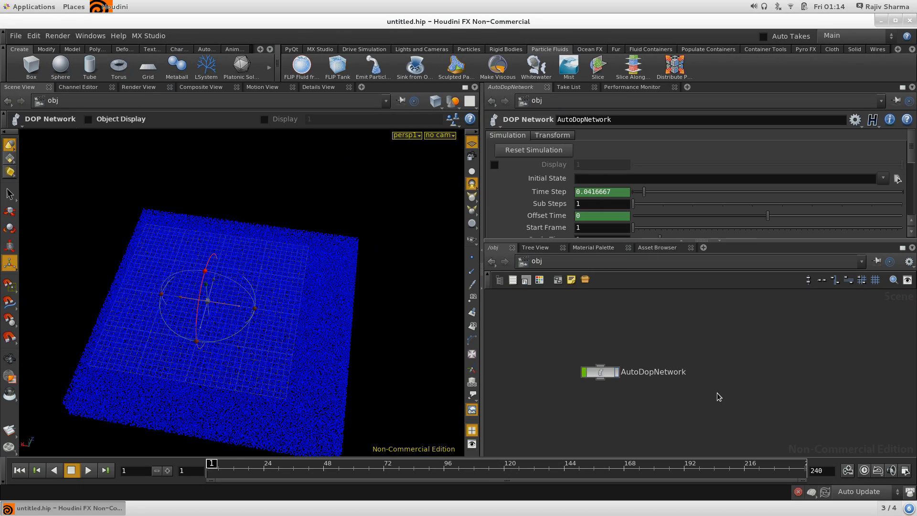
pyautogui.press('h')
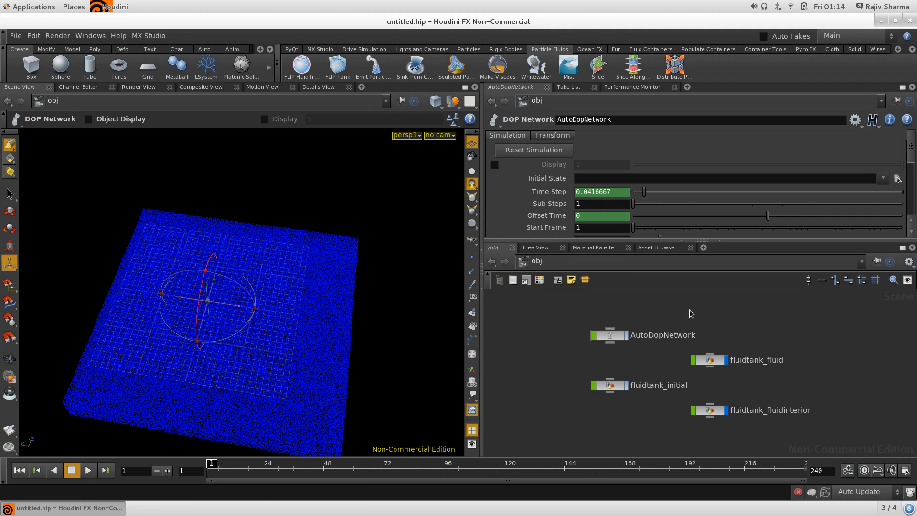
# Step: Look inside the fluidtank_fluid object, return to the object level and slightly reposition the fluidtank_fluidinterior node
pyautogui.moveTo(783, 387); pyautogui.dragTo(742, 382, button='middle')
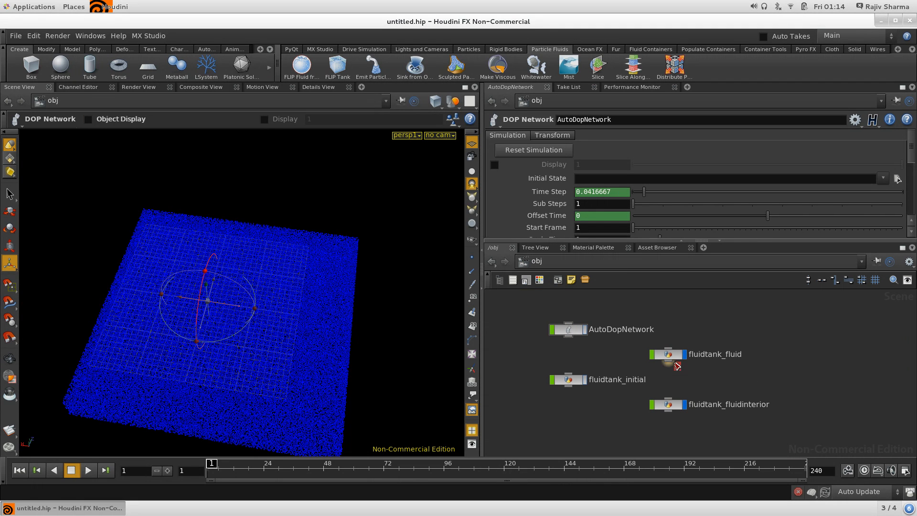
pyautogui.click(668, 354)
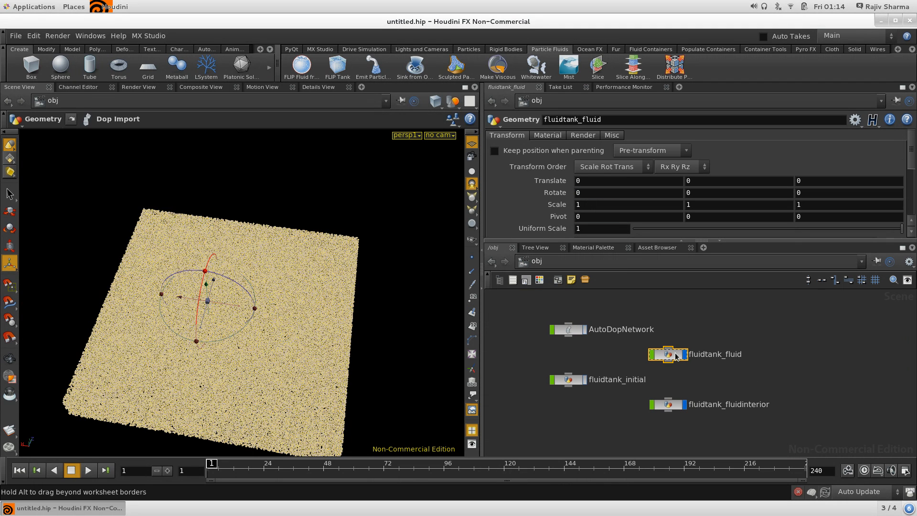
pyautogui.doubleClick(675, 356)
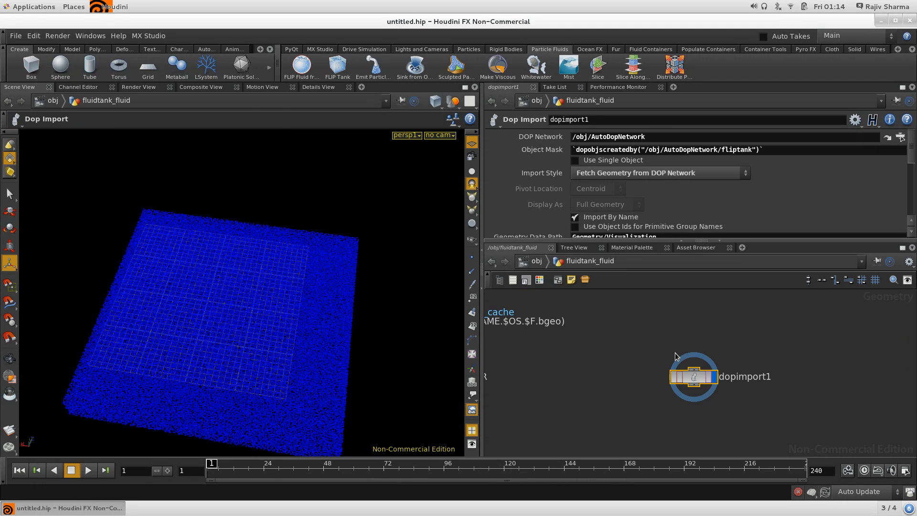
pyautogui.click(537, 262)
pyautogui.moveTo(671, 404); pyautogui.dragTo(674, 394)
# Step: Open fluidtank_initial and set the X and Z centre of the fluidtank node to 0
pyautogui.doubleClick(568, 380)
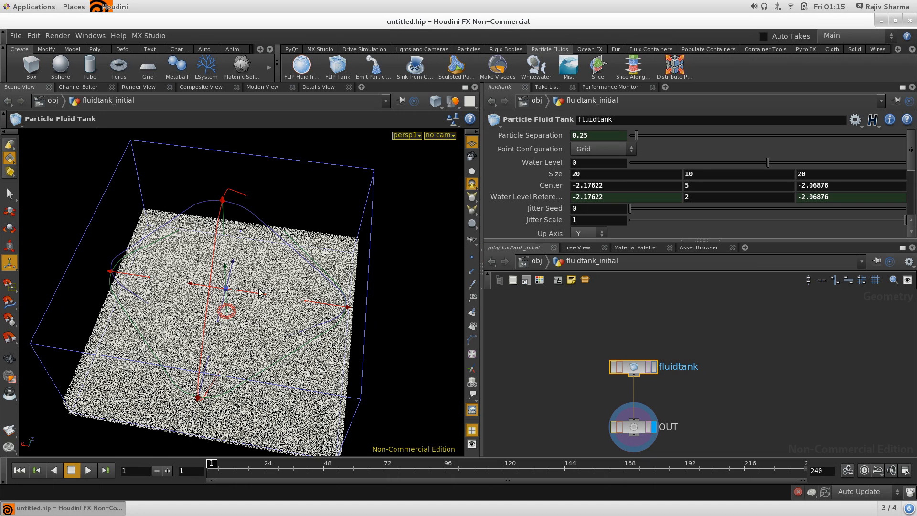
pyautogui.moveTo(182, 290); pyautogui.dragTo(163, 284)
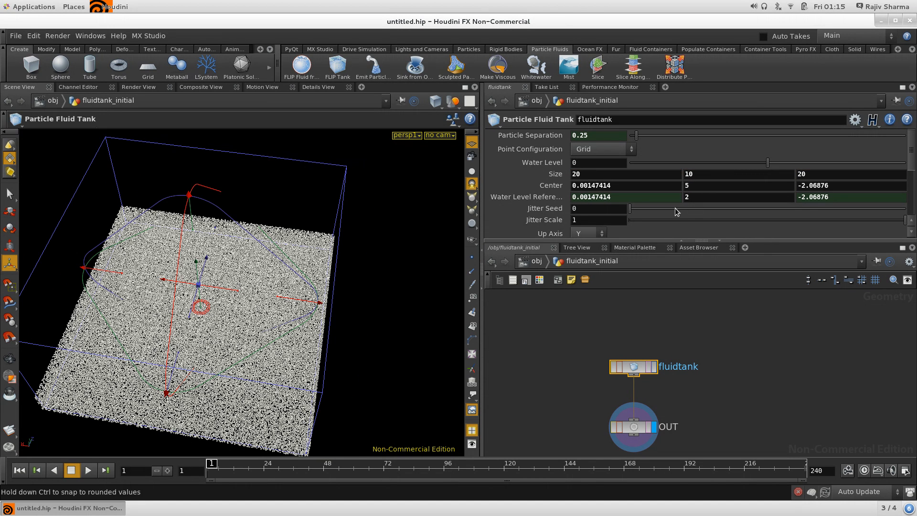
pyautogui.click(595, 185)
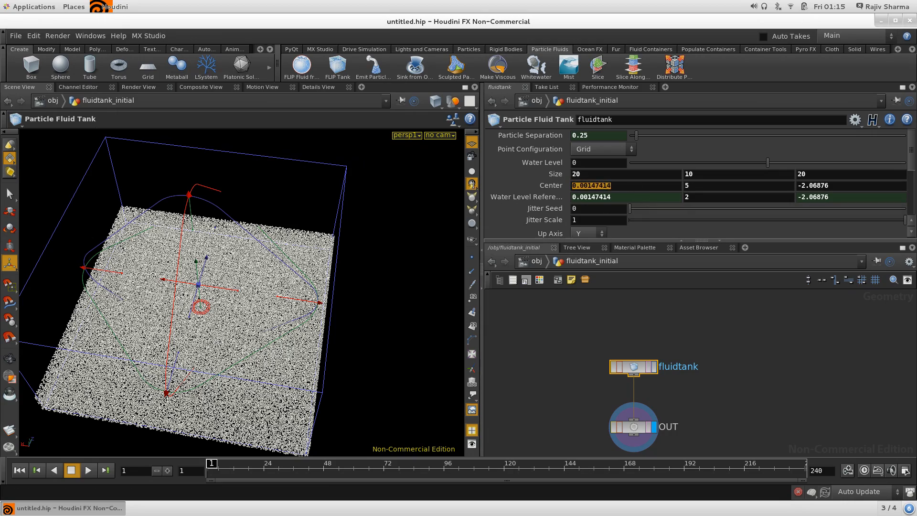
pyautogui.write('0')
pyautogui.press('Return')
pyautogui.write('0')
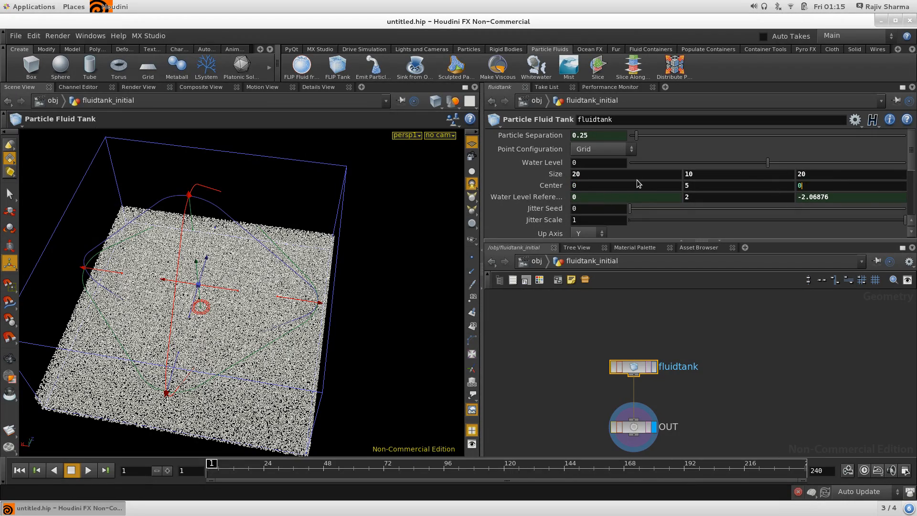
pyautogui.press('Return')
pyautogui.press('Escape')
# Step: Create a torus object at the scene origin
pyautogui.moveTo(223, 285); pyautogui.dragTo(243, 229)
pyautogui.press('Return')
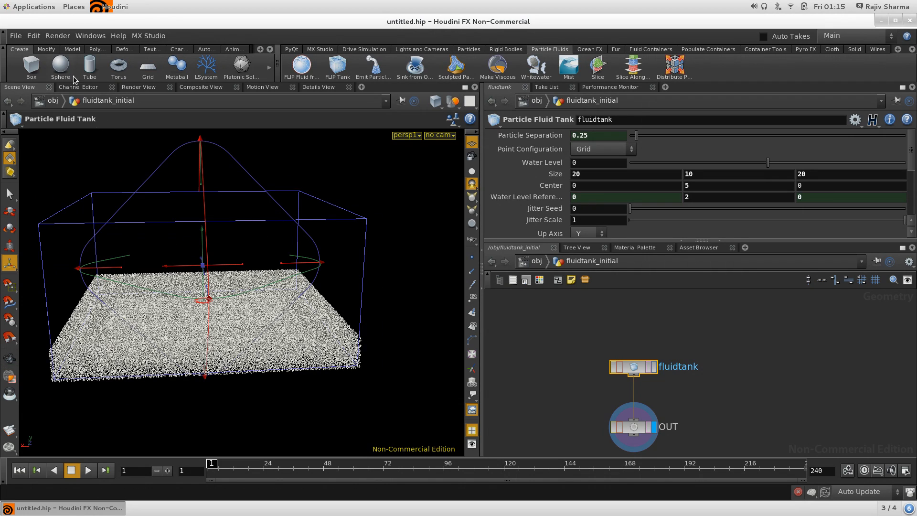
pyautogui.keyDown('ctrl'); pyautogui.click(125, 77); pyautogui.keyUp('ctrl')
pyautogui.keyDown('alt'); pyautogui.moveTo(234, 363); pyautogui.dragTo(194, 301); pyautogui.keyUp('alt')
pyautogui.press('Return')
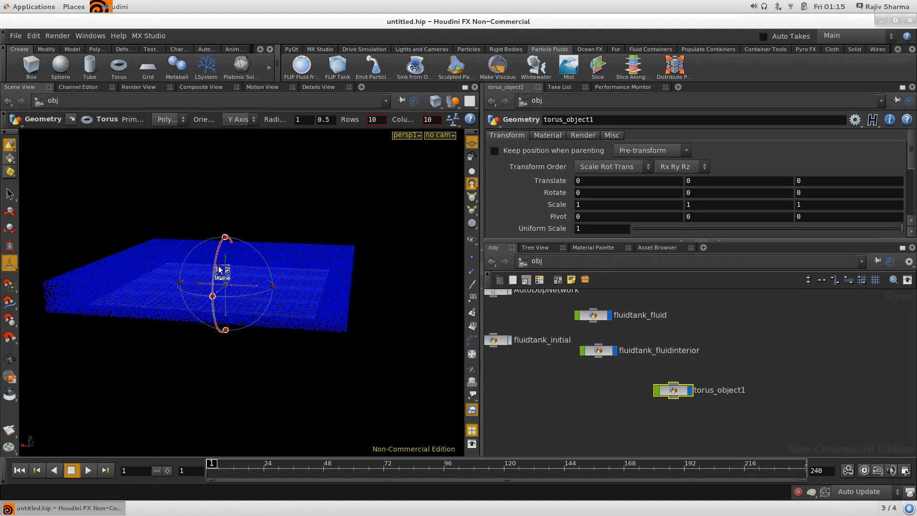
# Step: Move the torus straight down below the fluid tank, to about -5.11 on Y
pyautogui.moveTo(219, 269); pyautogui.dragTo(317, 331)
pyautogui.press('Escape')
pyautogui.press('Return')
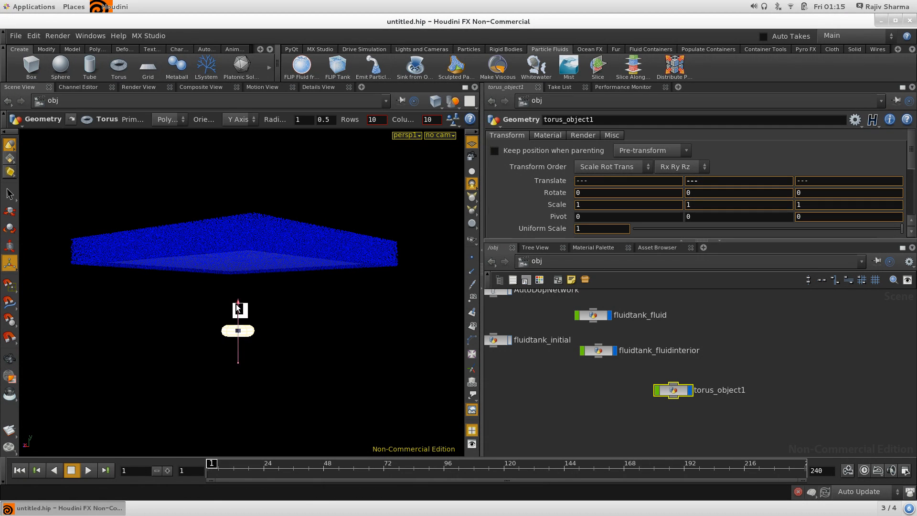
pyautogui.moveTo(238, 309); pyautogui.dragTo(238, 300)
pyautogui.press('Escape')
pyautogui.moveTo(272, 342); pyautogui.dragTo(398, 366)
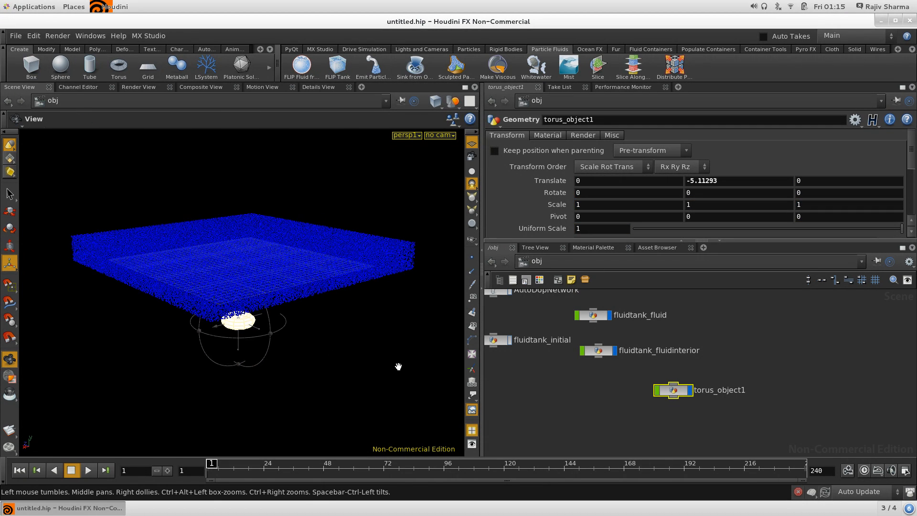
# Step: Open torus_object1 and set the torus radii to 3 and 1
pyautogui.doubleClick(674, 389)
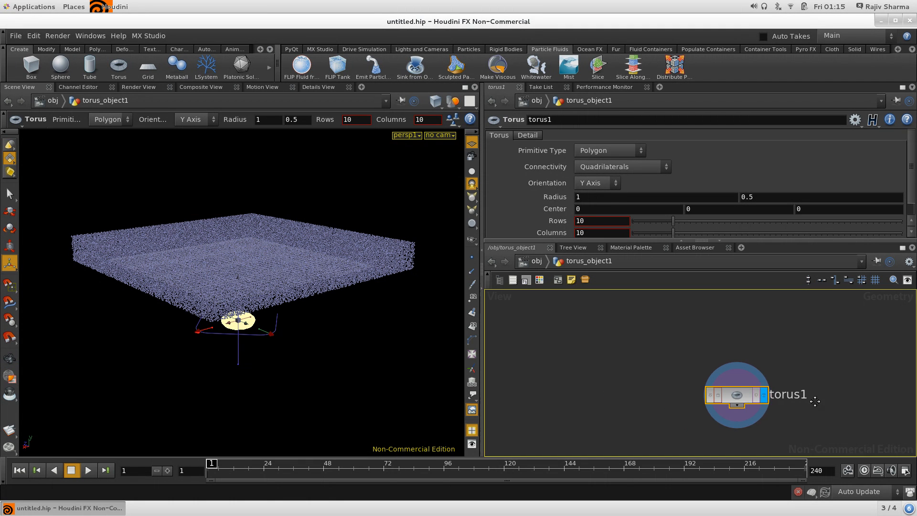
pyautogui.doubleClick(600, 197)
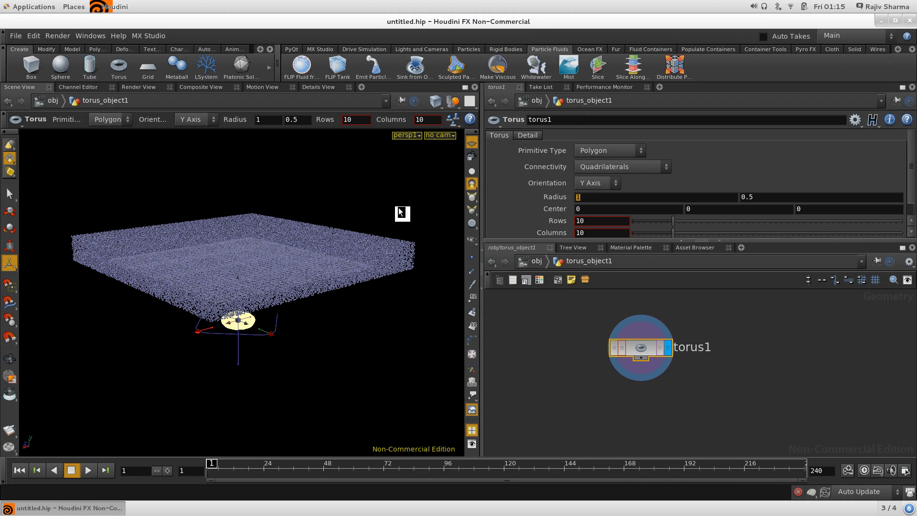
pyautogui.press('Return')
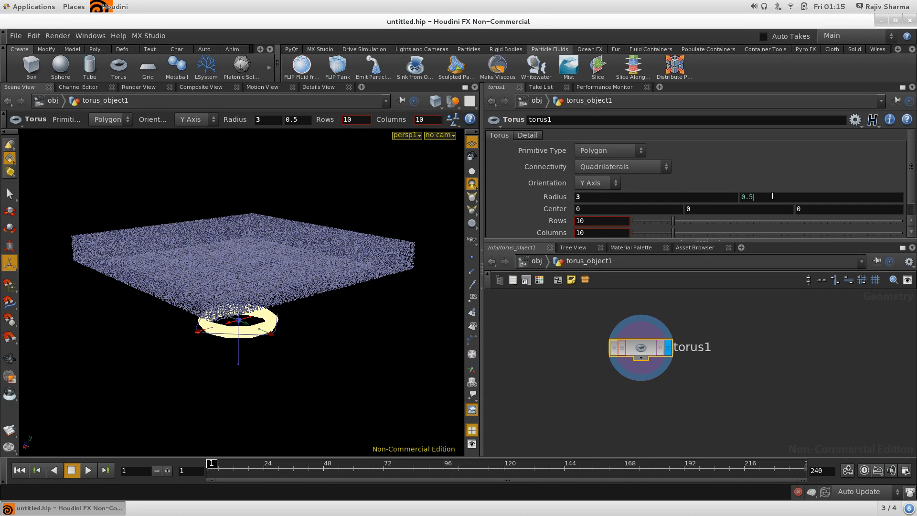
pyautogui.press('Return')
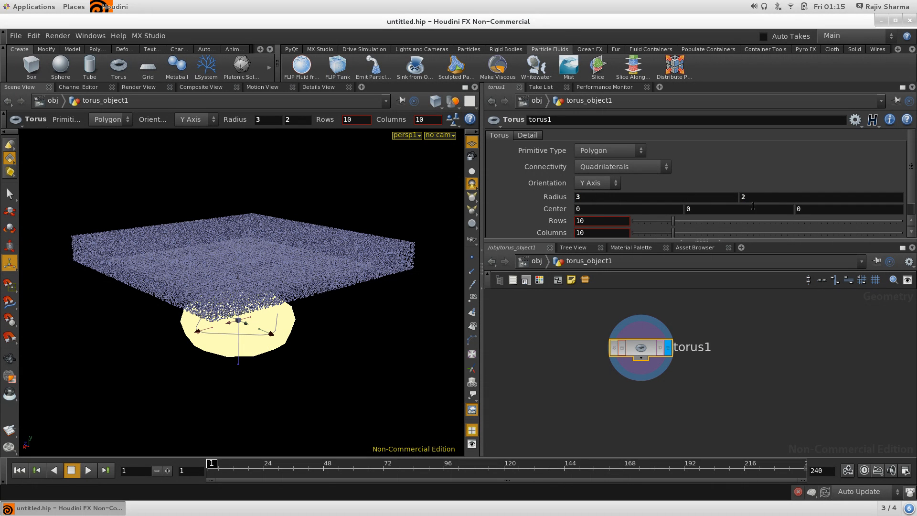
pyautogui.press('BackSpace')
pyautogui.write('1')
pyautogui.press('Return')
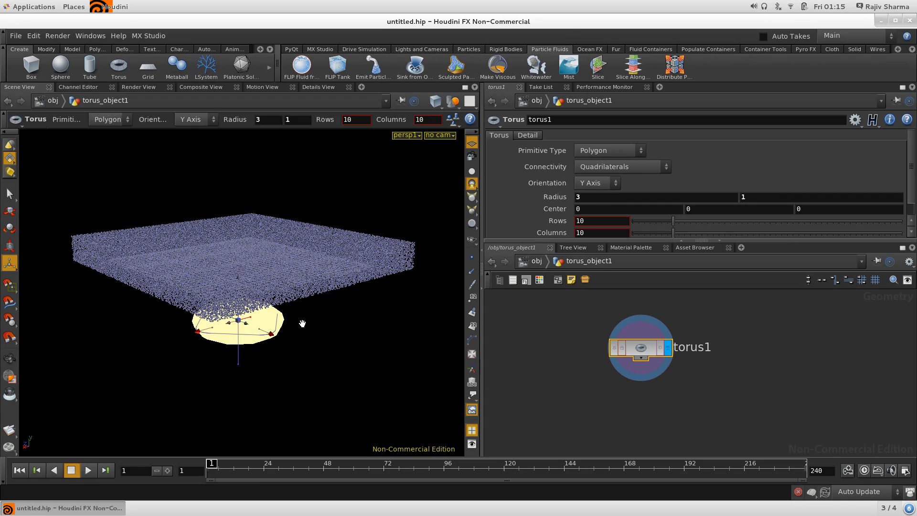
# Step: Switch the viewport lighting so the torus is drawn with shading, and check it from several angles beneath the tank
pyautogui.keyDown('alt'); pyautogui.moveTo(302, 324); pyautogui.dragTo(268, 264); pyautogui.keyUp('alt')
pyautogui.keyDown('alt'); pyautogui.moveTo(267, 264); pyautogui.dragTo(333, 313, button='right'); pyautogui.keyUp('alt')
pyautogui.press('Escape')
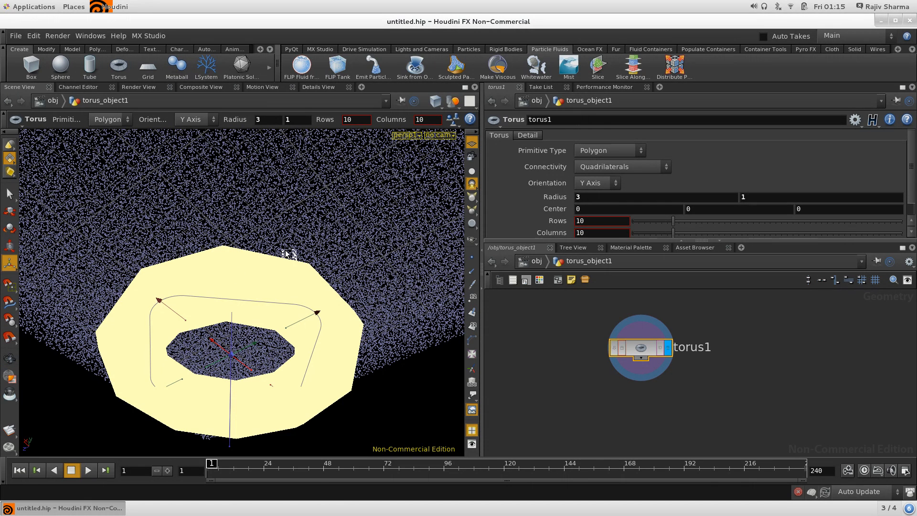
pyautogui.click(473, 172)
pyautogui.click(472, 183)
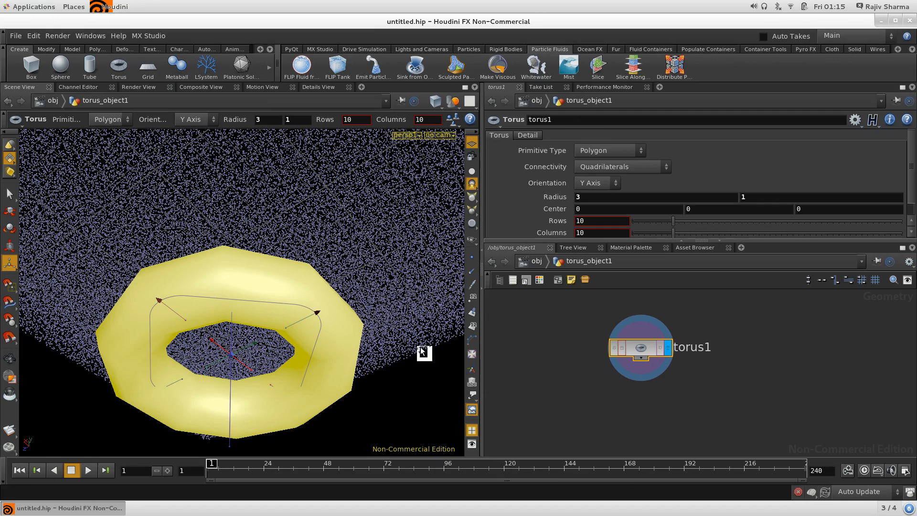
pyautogui.press('Escape')
pyautogui.moveTo(360, 369); pyautogui.dragTo(241, 375)
pyautogui.press('Return')
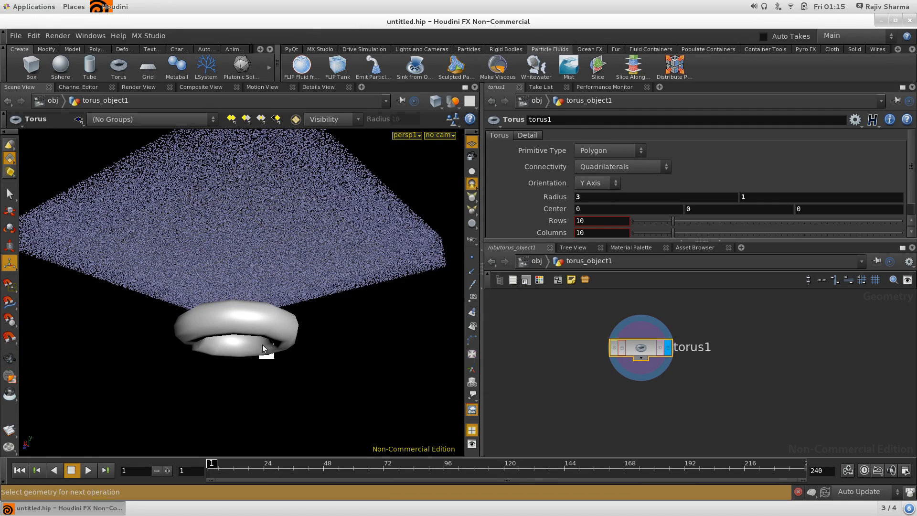
pyautogui.press('Escape')
pyautogui.moveTo(291, 320); pyautogui.dragTo(272, 346)
pyautogui.press('Return')
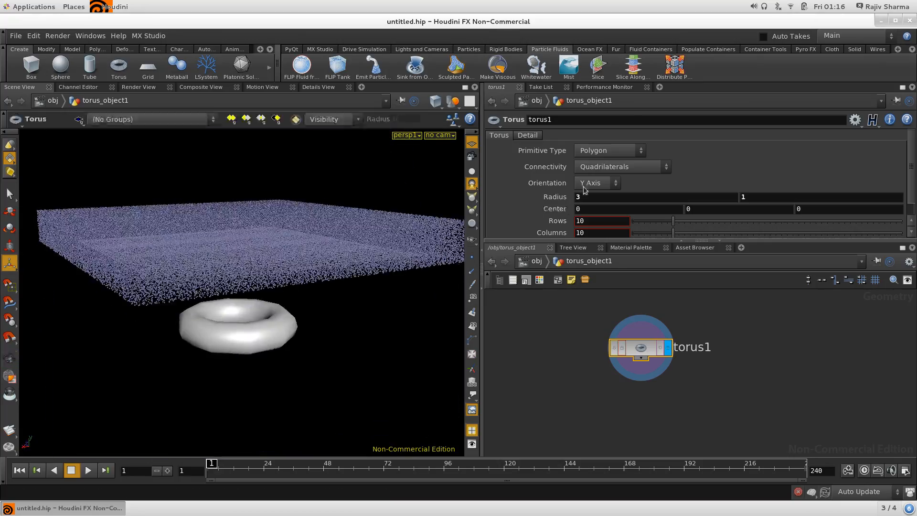
# Step: Set the torus rows and columns to 20 each, then deselect the node and check the smoother shape
pyautogui.moveTo(689, 223); pyautogui.dragTo(741, 235)
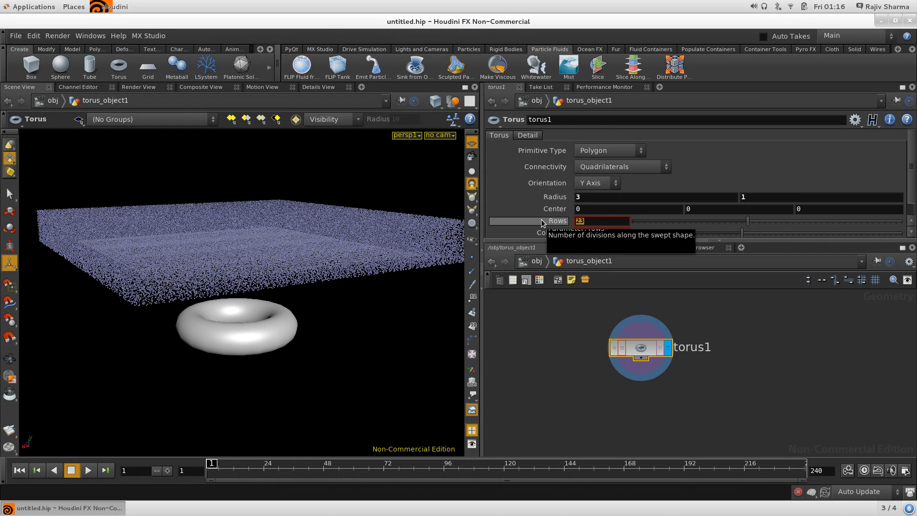
pyautogui.write('20')
pyautogui.press('Return')
pyautogui.write('20')
pyautogui.press('Return')
pyautogui.click(568, 348)
pyautogui.keyDown('alt'); pyautogui.moveTo(289, 309); pyautogui.dragTo(274, 371); pyautogui.keyUp('alt')
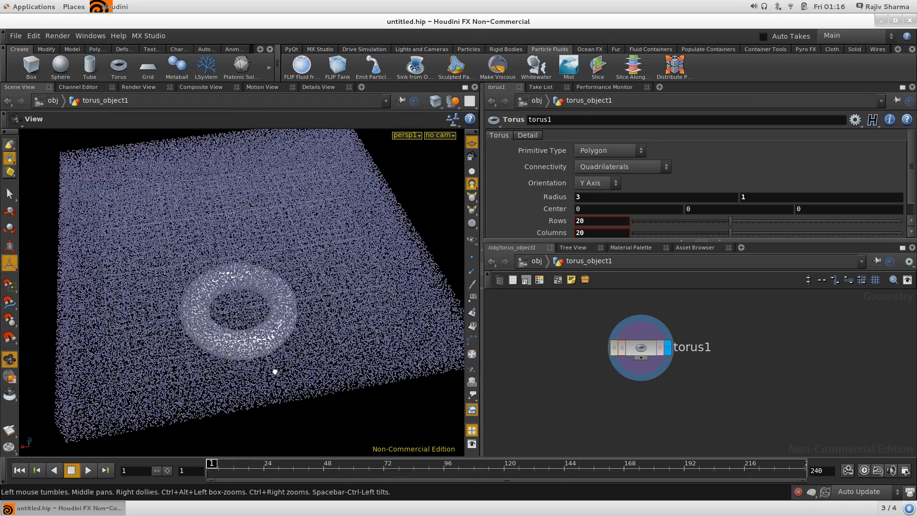
pyautogui.keyDown('alt'); pyautogui.moveTo(274, 371); pyautogui.dragTo(185, 359, button='right'); pyautogui.keyUp('alt')
pyautogui.keyDown('alt'); pyautogui.moveTo(185, 358); pyautogui.dragTo(261, 305); pyautogui.keyUp('alt')
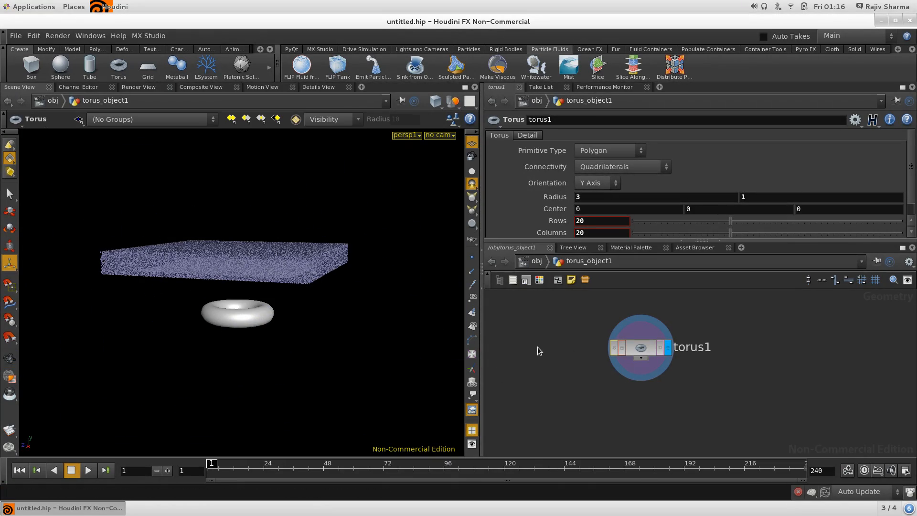
# Step: Return to the object level and turn the torus into an RBD Object
pyautogui.click(539, 262)
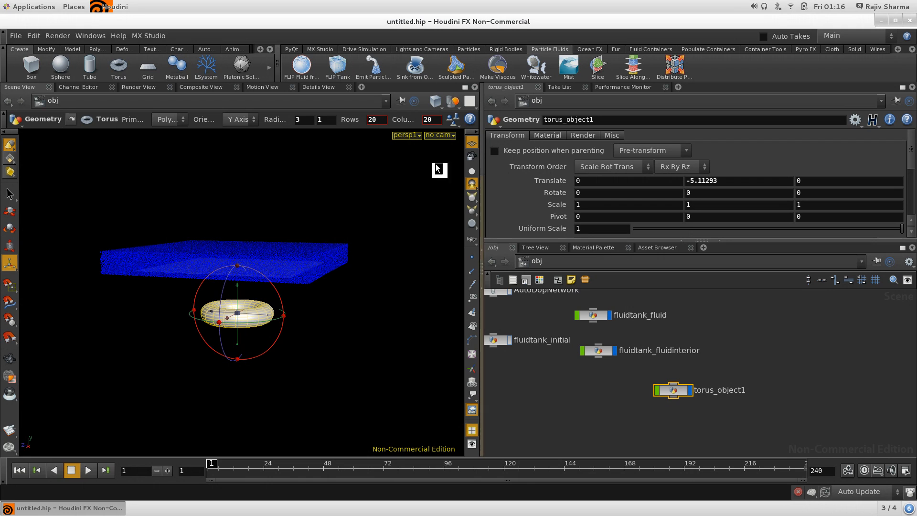
pyautogui.click(381, 49)
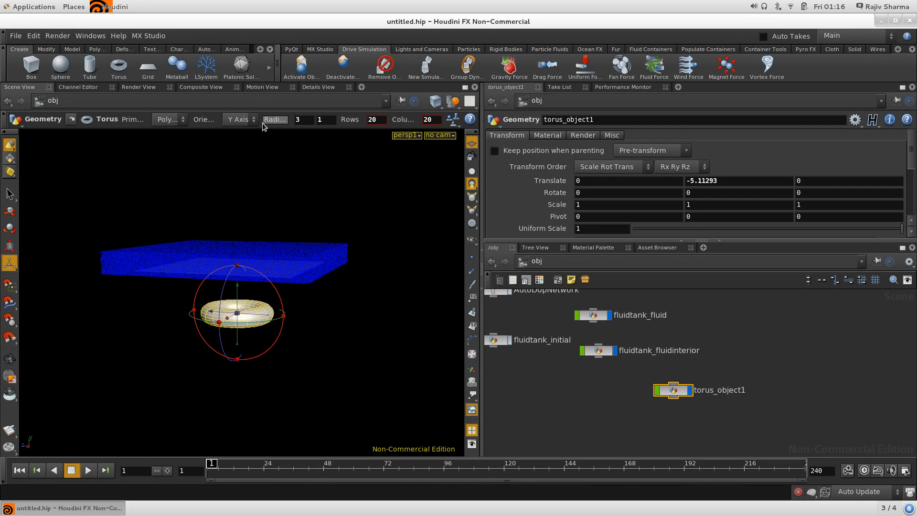
pyautogui.moveTo(278, 76); pyautogui.dragTo(241, 75)
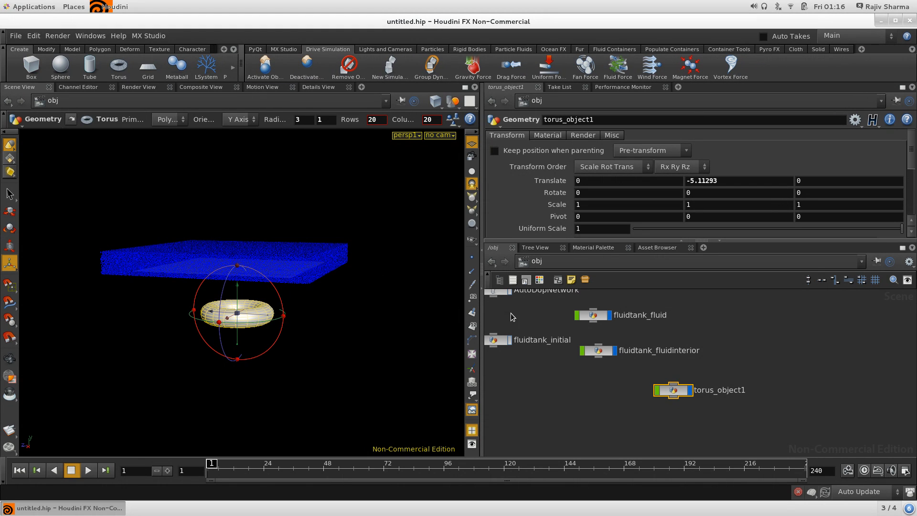
pyautogui.click(471, 49)
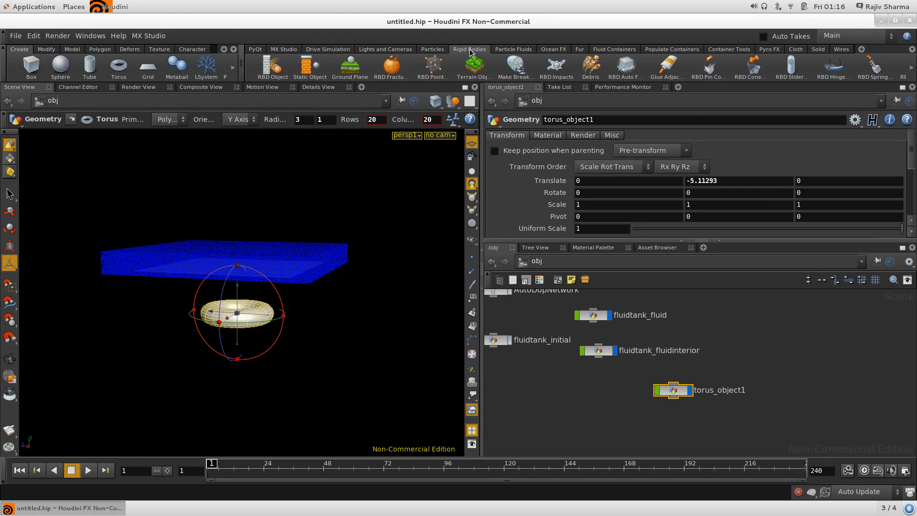
pyautogui.click(268, 69)
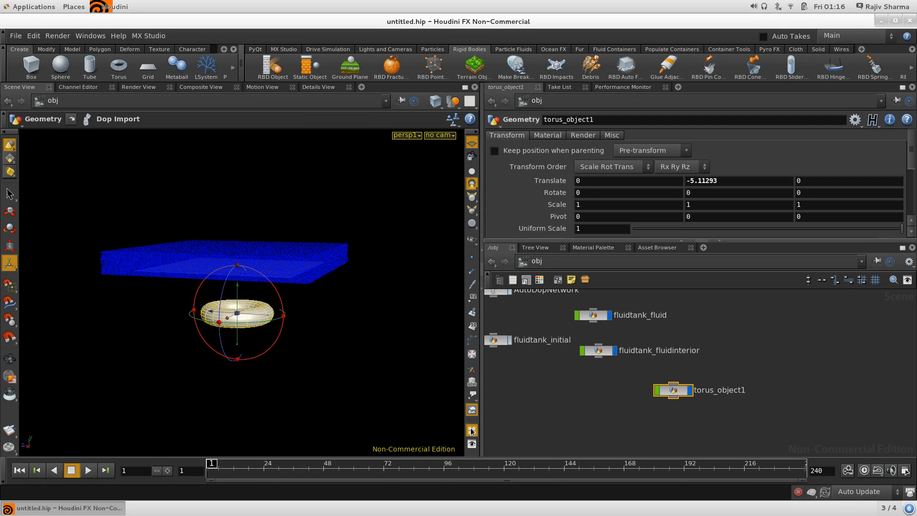
# Step: Open AutoDopNetwork and automatically lay out its nodes
pyautogui.moveTo(543, 376); pyautogui.dragTo(589, 454, button='middle')
pyautogui.doubleClick(538, 365)
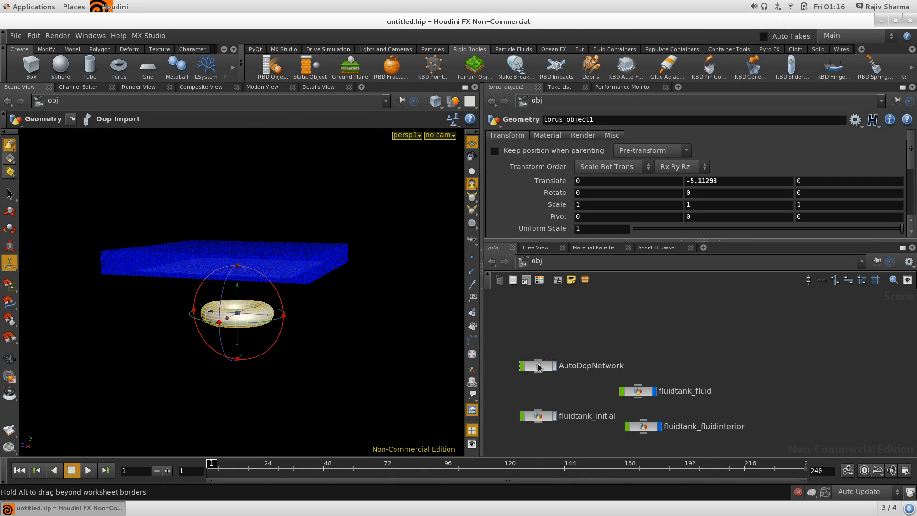
pyautogui.press('h')
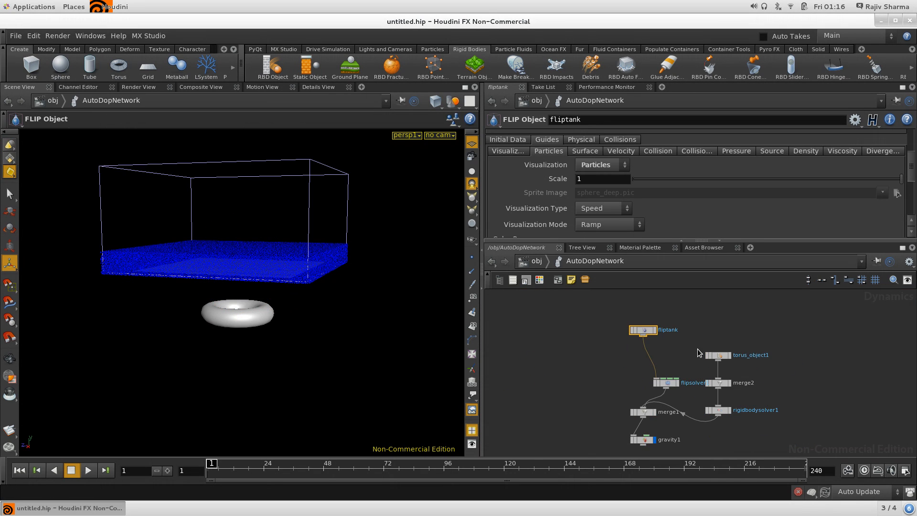
pyautogui.click(800, 366)
pyautogui.press('l')
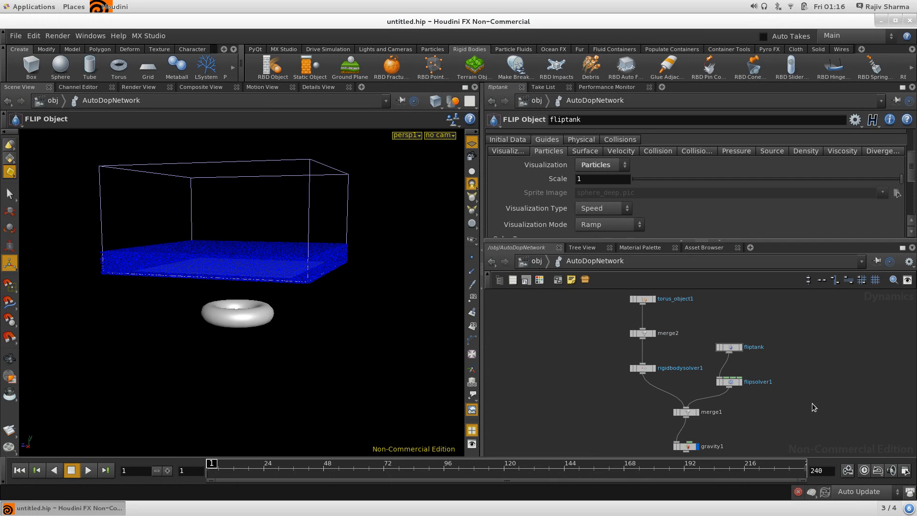
# Step: Set the Y component of the initial velocity of the torus_object1 RBD object to 10, enlarging the parameter area to reach it
pyautogui.moveTo(575, 374); pyautogui.dragTo(512, 424, button='middle')
pyautogui.scroll(2, 510, 424)
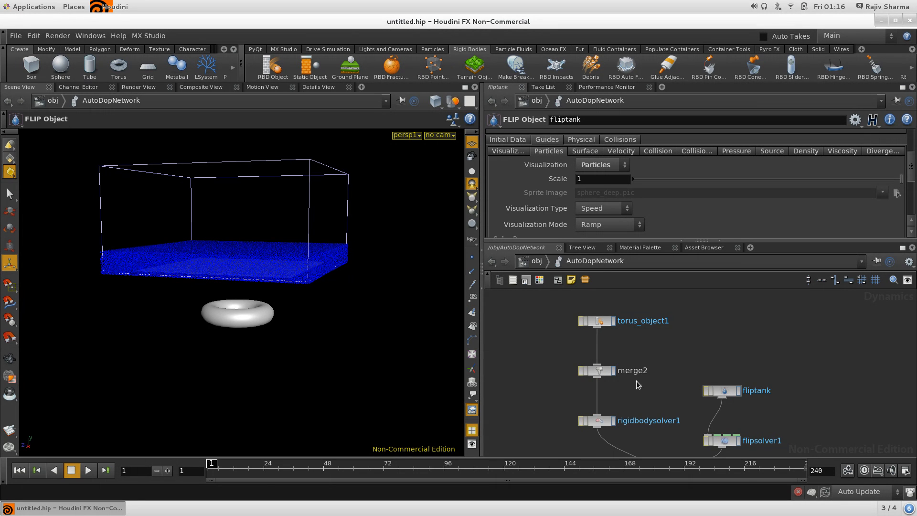
pyautogui.moveTo(667, 380); pyautogui.dragTo(651, 393, button='middle')
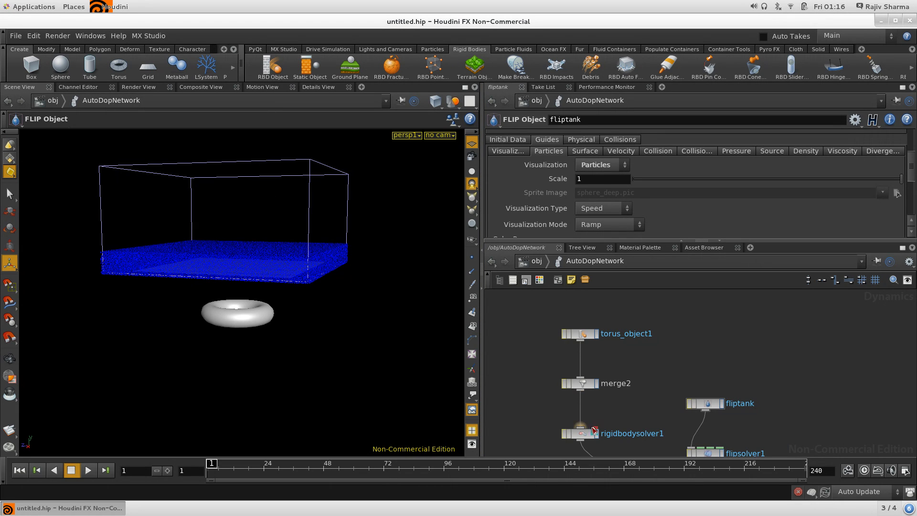
pyautogui.click(584, 335)
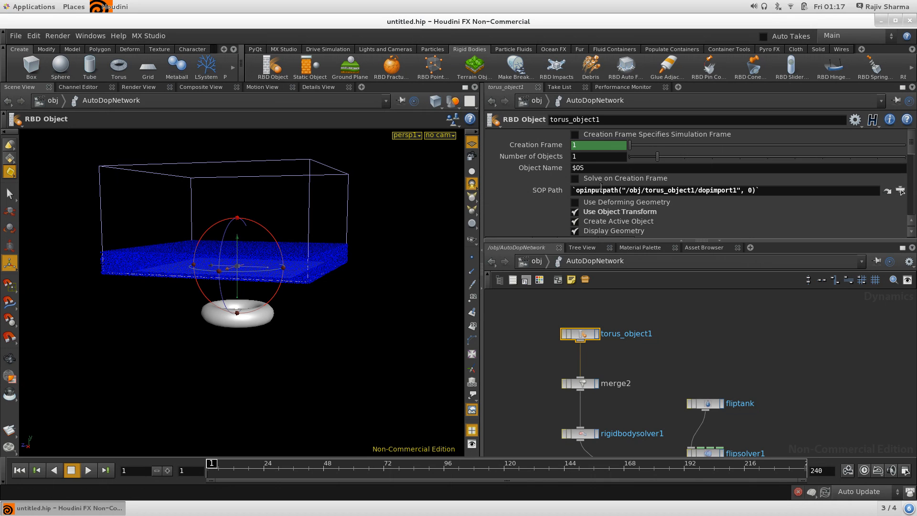
pyautogui.moveTo(563, 242); pyautogui.dragTo(562, 244)
pyautogui.moveTo(548, 337); pyautogui.dragTo(547, 346)
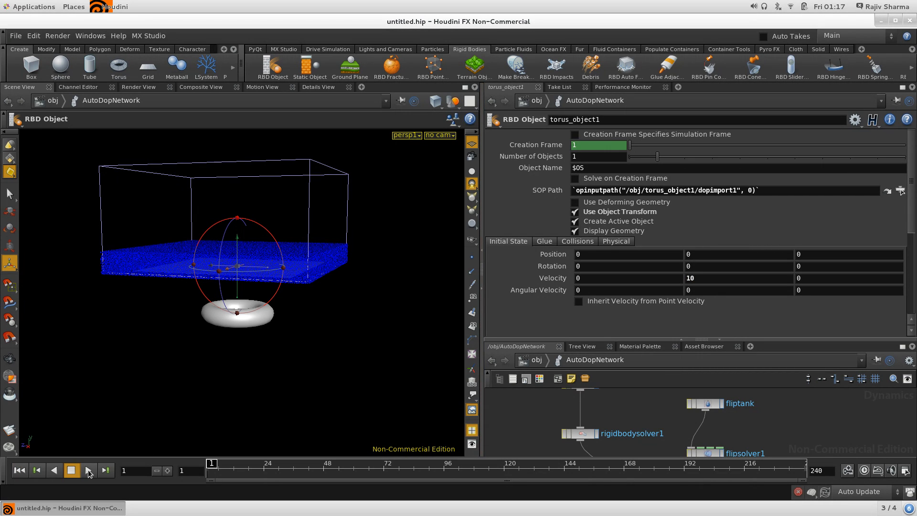
# Step: Play the simulation of the torus launch, stop it at about frame 25, and inspect the water surface up close
pyautogui.click(88, 472)
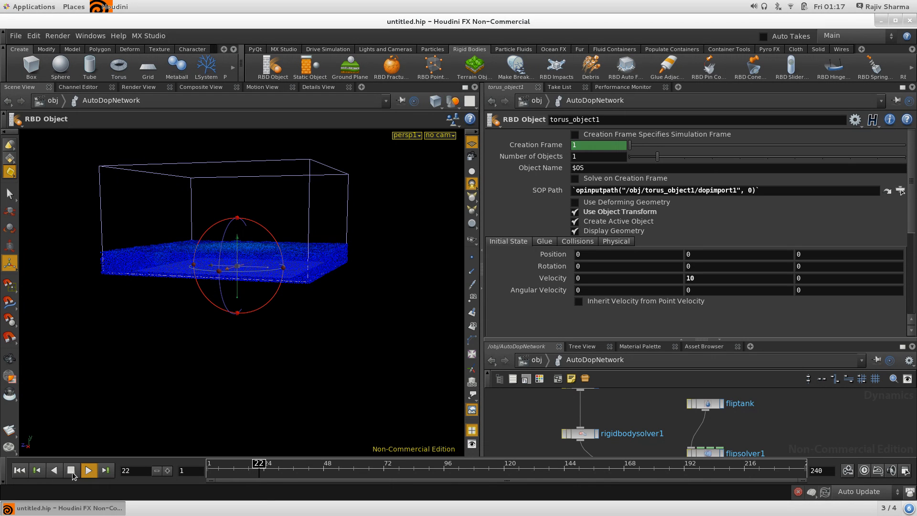
pyautogui.click(71, 471)
pyautogui.press('Escape')
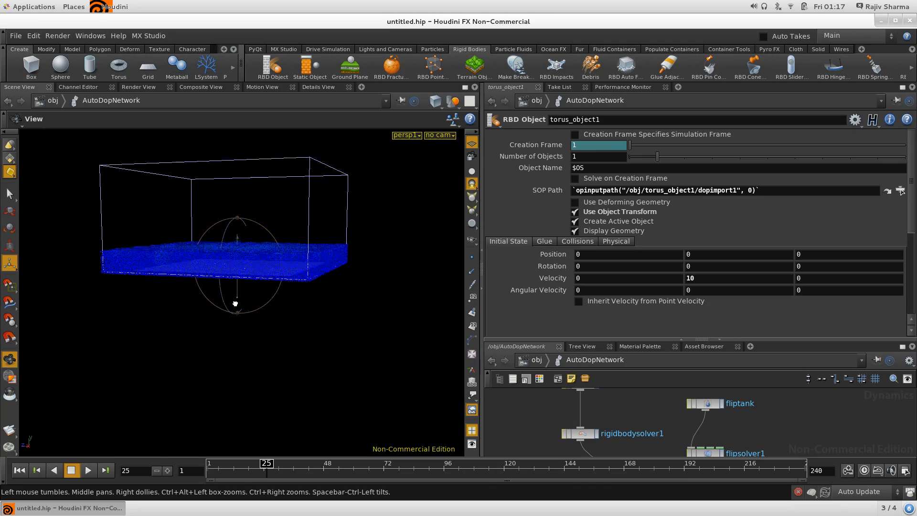
pyautogui.moveTo(235, 303)
pyautogui.mouseDown()
pyautogui.moveTo(240, 295)
pyautogui.moveTo(236, 307)
pyautogui.mouseUp()
pyautogui.moveTo(236, 307); pyautogui.dragTo(416, 315, button='right')
pyautogui.moveTo(276, 283); pyautogui.dragTo(245, 329)
pyautogui.moveTo(246, 328); pyautogui.dragTo(185, 324, button='right')
pyautogui.moveTo(184, 324); pyautogui.dragTo(194, 302)
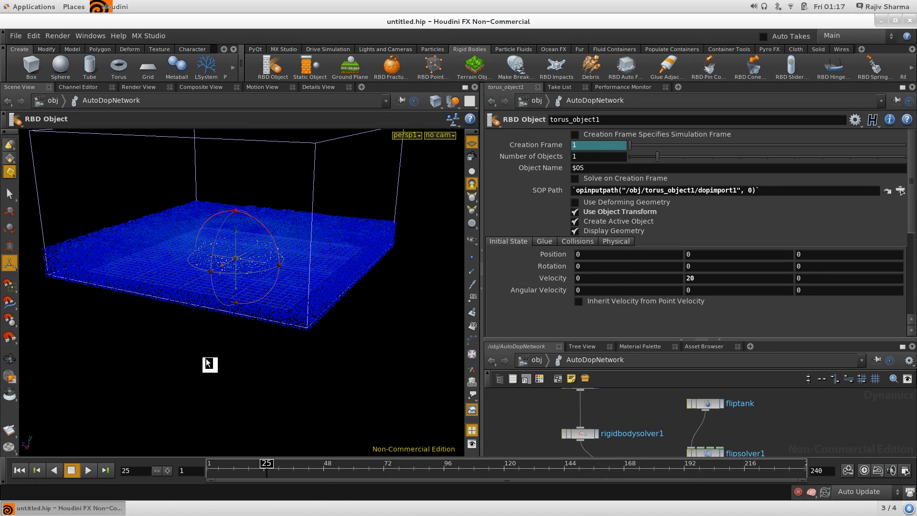
# Step: Raise the torus's initial Y velocity to 20, replay the simulation from the first frame to about frame 25, and inspect the splash
pyautogui.click(19, 470)
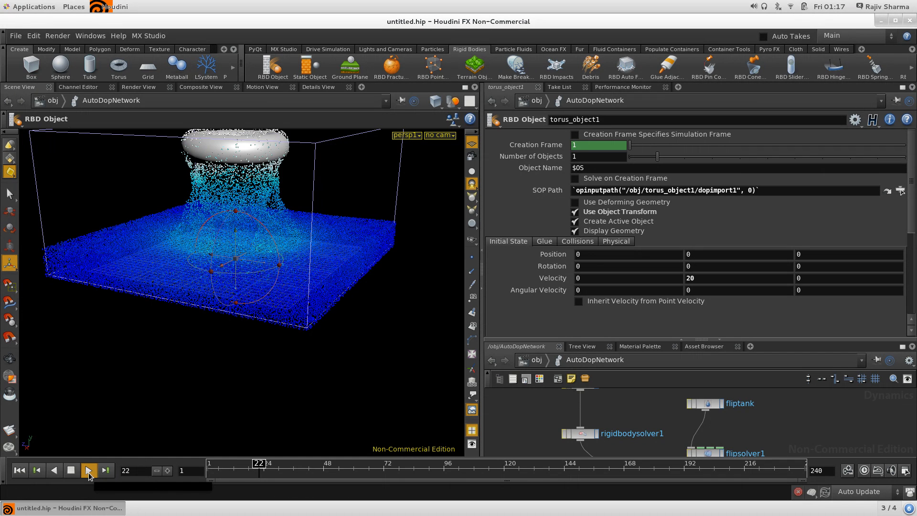
pyautogui.click(70, 472)
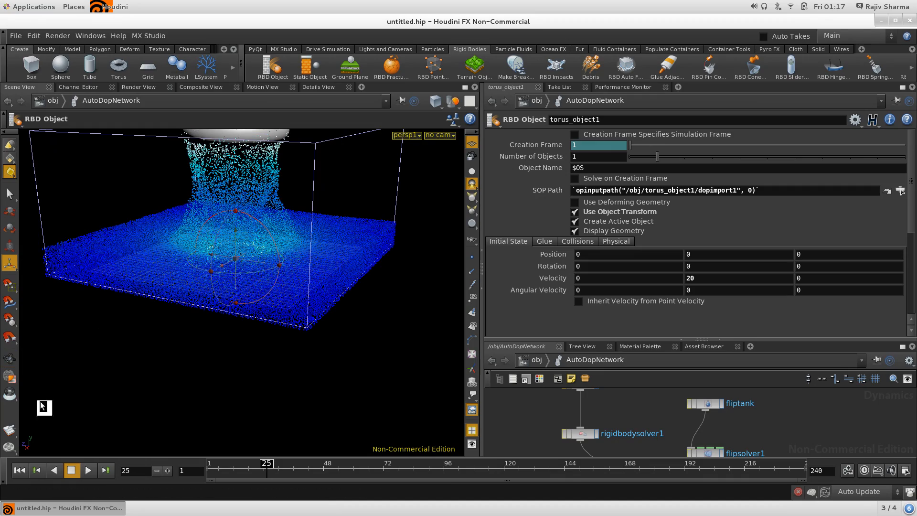
pyautogui.press('Escape')
pyautogui.moveTo(293, 227); pyautogui.dragTo(260, 323)
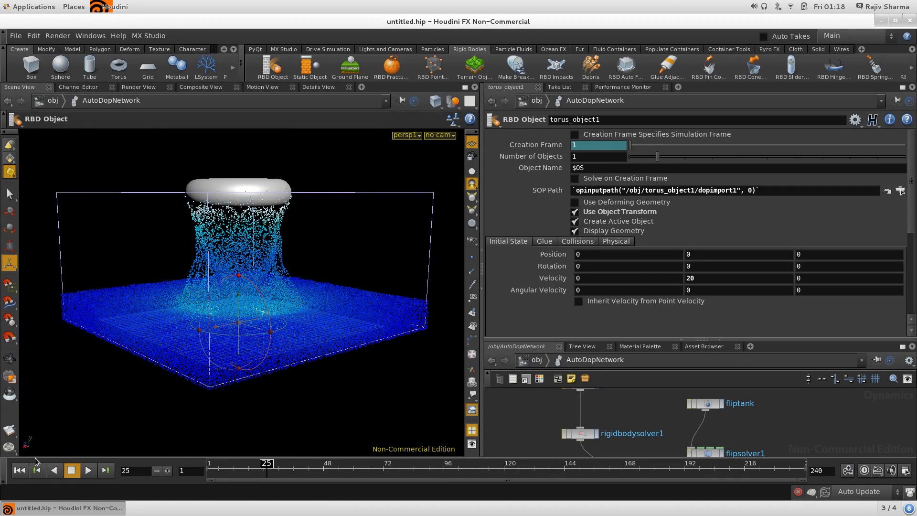
# Step: Try an initial Z velocity of 230 on the torus and play the simulation briefly from the first frame
pyautogui.click(19, 470)
pyautogui.keyDown('alt'); pyautogui.moveTo(402, 370); pyautogui.dragTo(259, 364, button='right'); pyautogui.keyUp('alt')
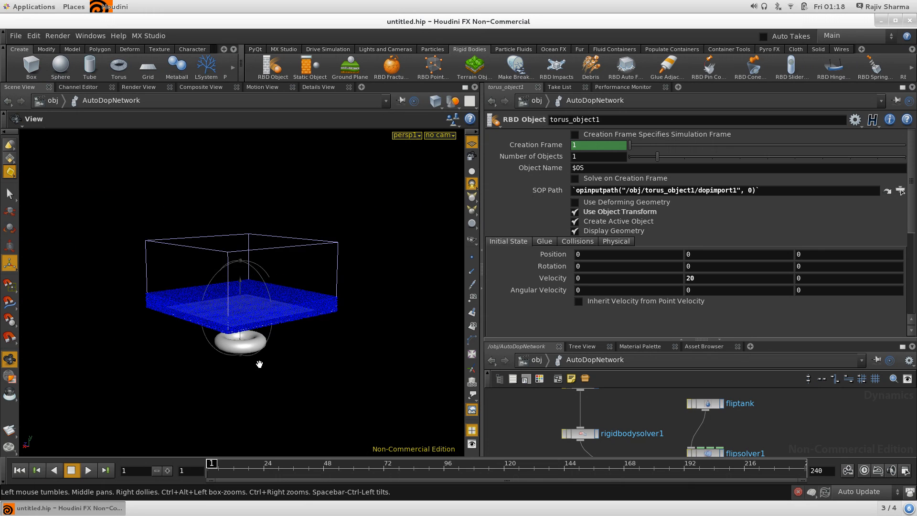
pyautogui.keyDown('alt'); pyautogui.moveTo(259, 363); pyautogui.dragTo(298, 359); pyautogui.keyUp('alt')
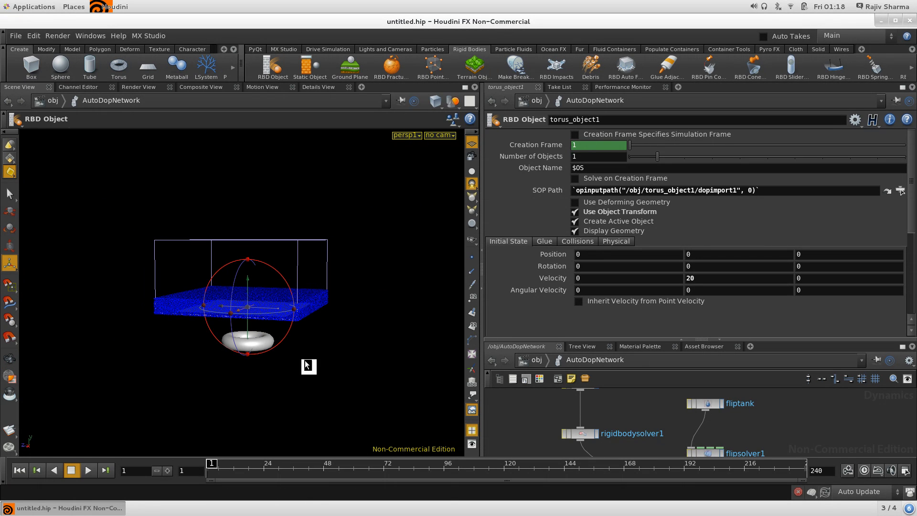
pyautogui.press('Escape')
pyautogui.moveTo(258, 369); pyautogui.dragTo(386, 368)
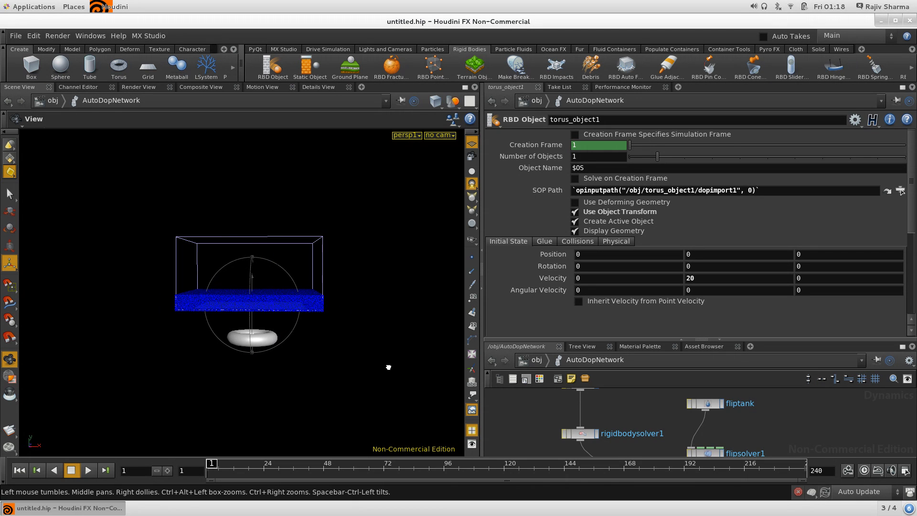
pyautogui.press('Return')
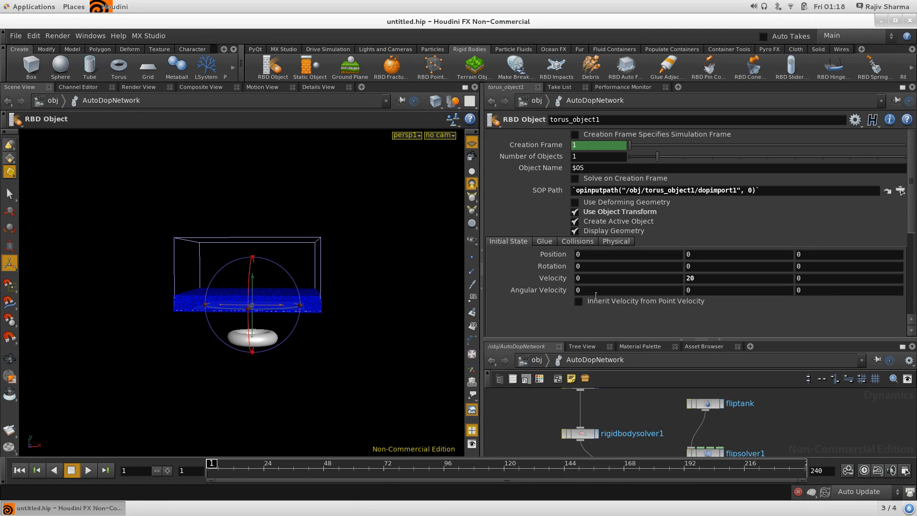
pyautogui.click(830, 276)
pyautogui.press('space')
pyautogui.moveTo(344, 340); pyautogui.dragTo(315, 348)
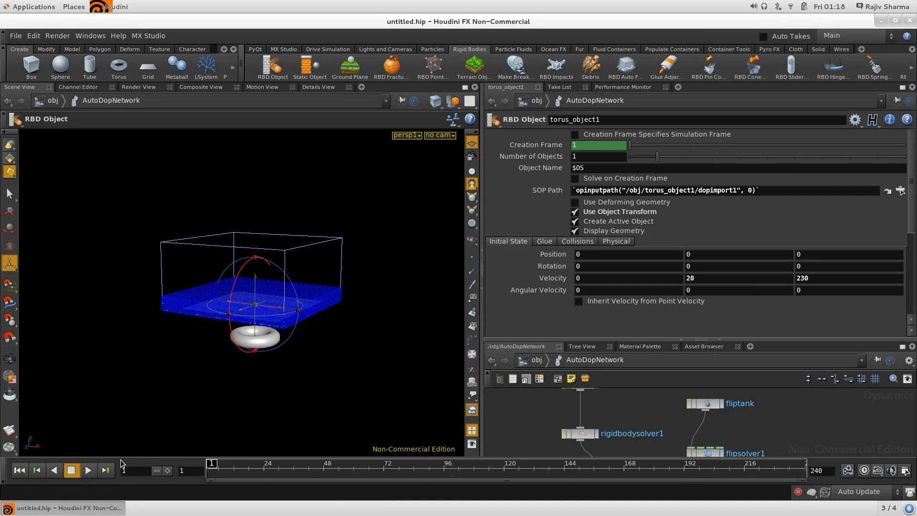
pyautogui.click(87, 471)
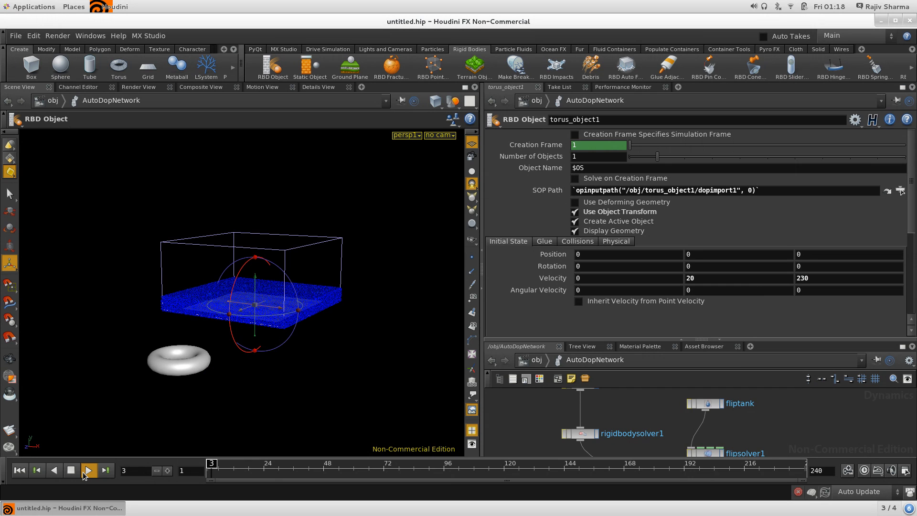
pyautogui.click(71, 473)
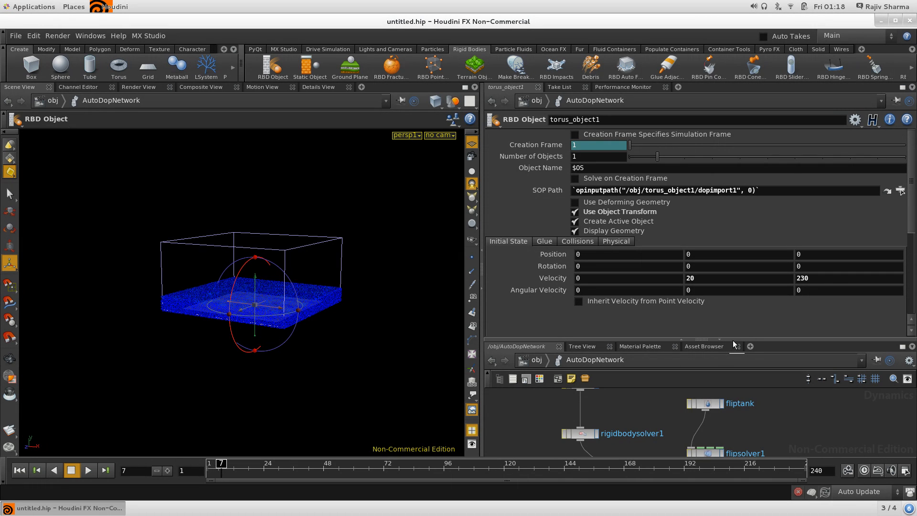
# Step: Reset the torus's Z velocity to 0, set its Z angular velocity to 230, and test the spinning launch from the first frame
pyautogui.doubleClick(831, 280)
pyautogui.write('0')
pyautogui.click(19, 471)
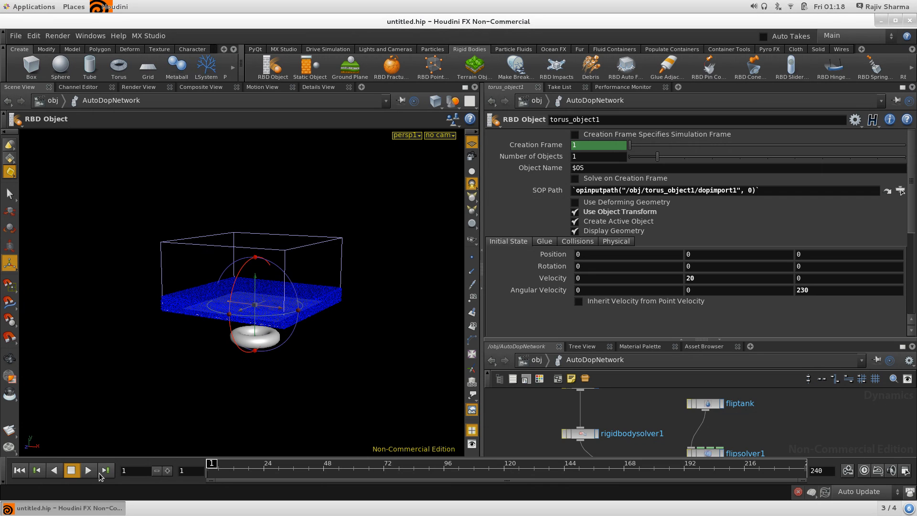
pyautogui.click(86, 471)
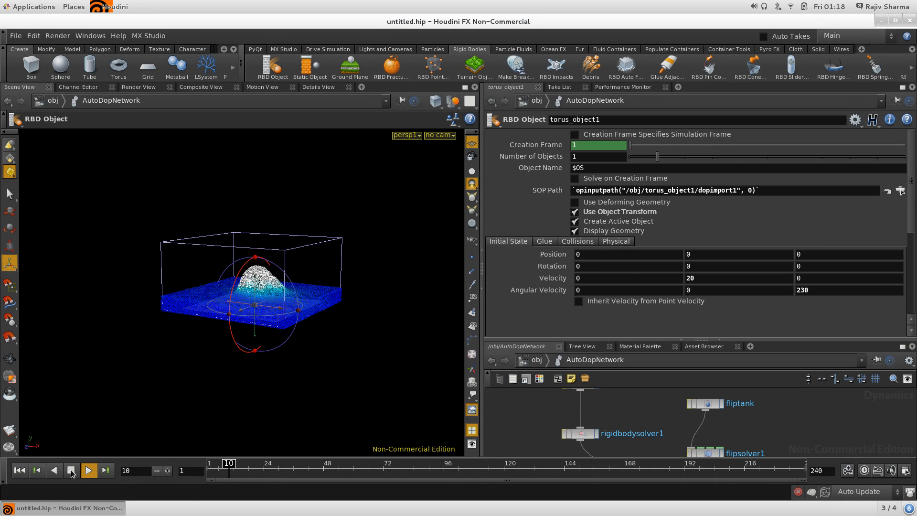
pyautogui.click(71, 471)
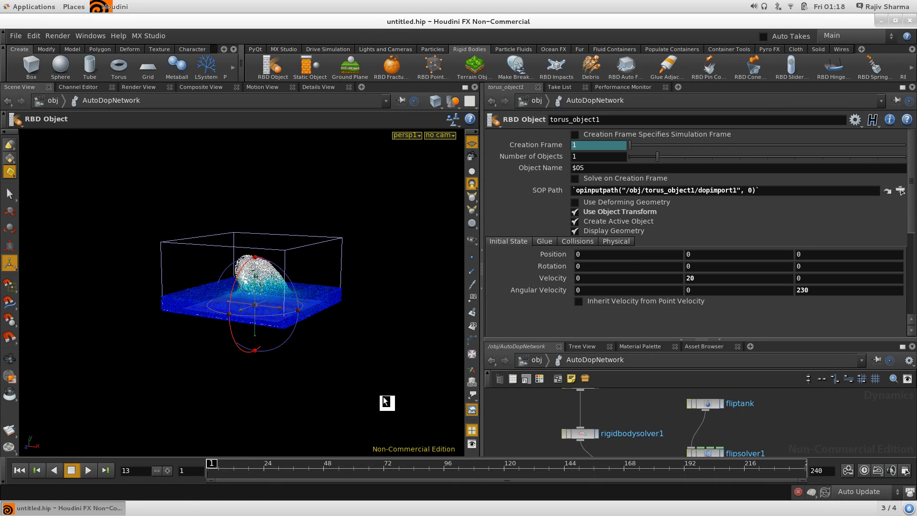
pyautogui.hotkey('ctrl', 'Up')
# Step: Enlarge the network area, return to the object level, and open fluidtank_initial to show the fluidtank node's parameters
pyautogui.moveTo(643, 341); pyautogui.dragTo(648, 261)
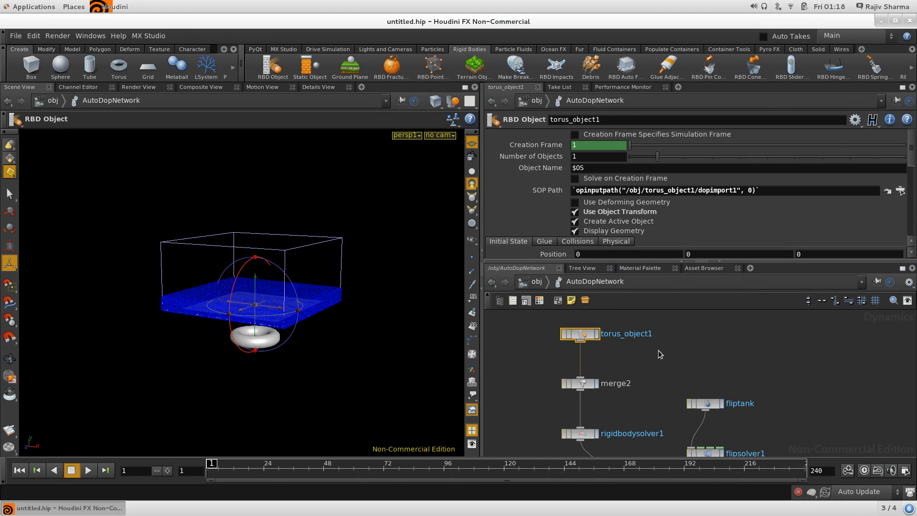
pyautogui.click(706, 403)
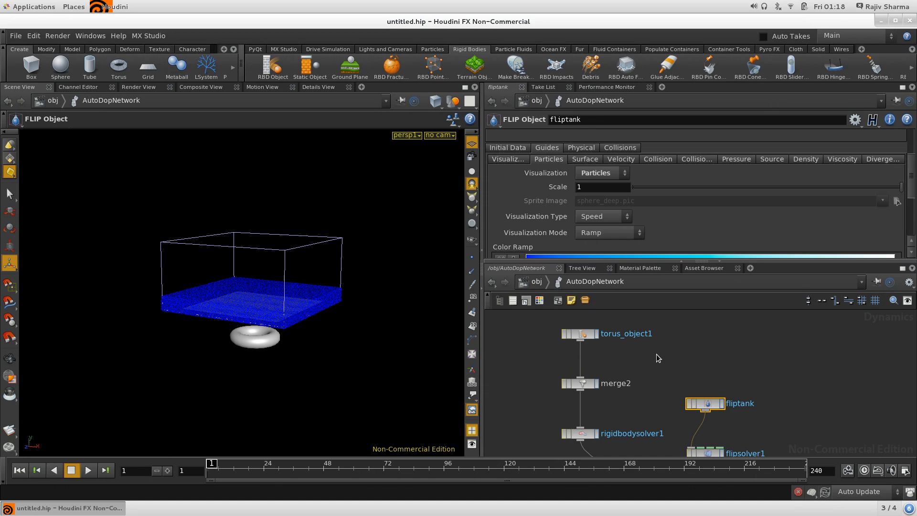
pyautogui.moveTo(668, 343); pyautogui.dragTo(670, 333, button='middle')
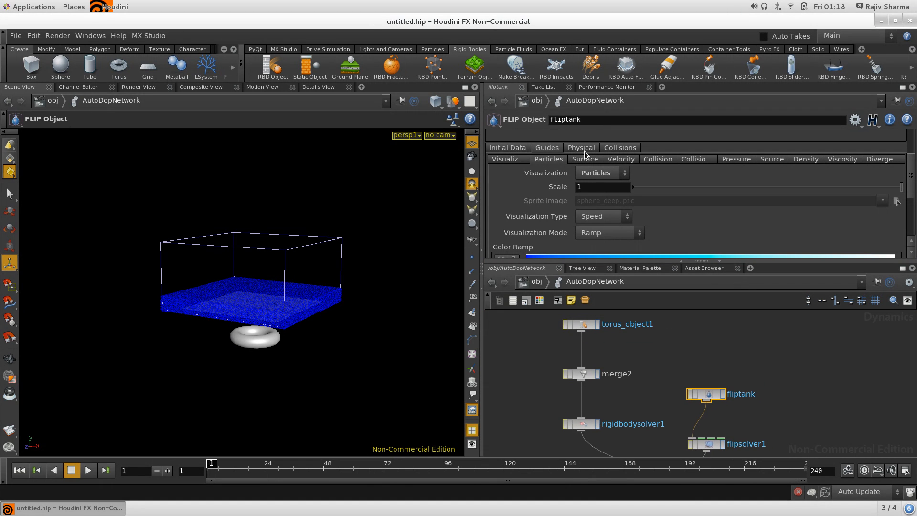
pyautogui.click(537, 283)
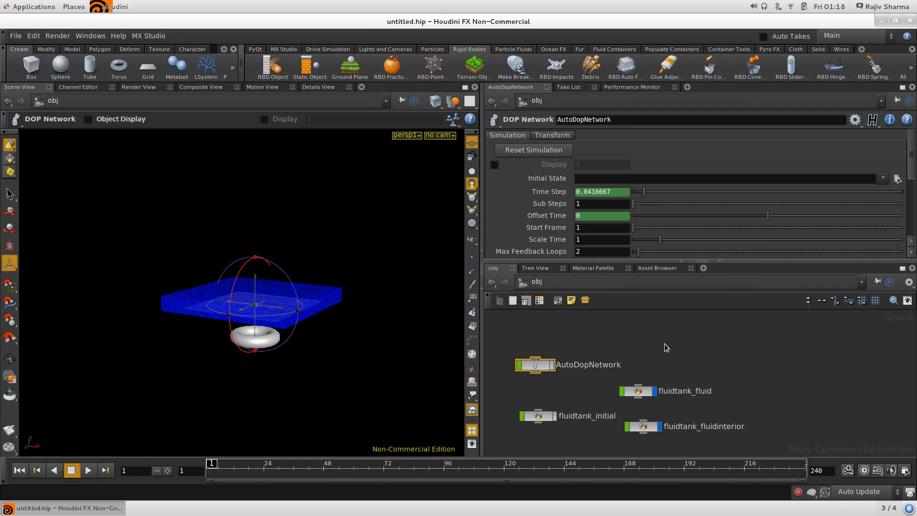
pyautogui.click(544, 418)
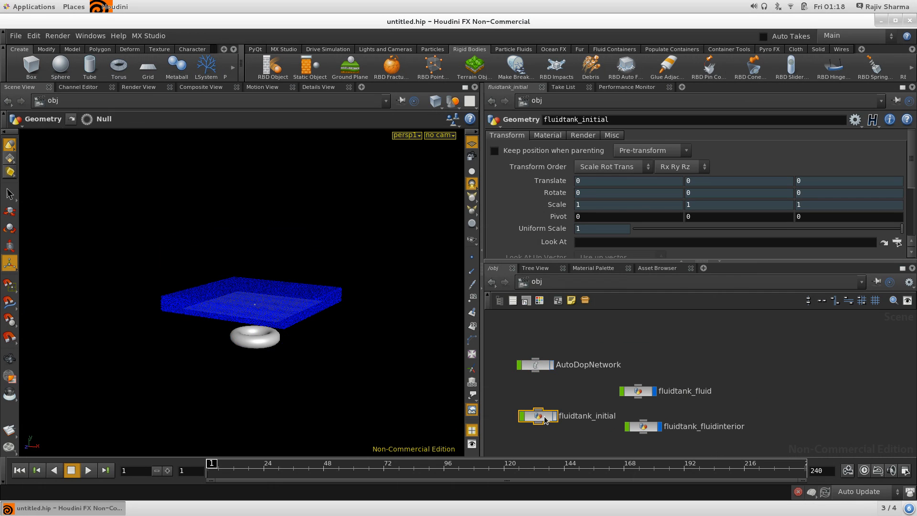
pyautogui.doubleClick(545, 418)
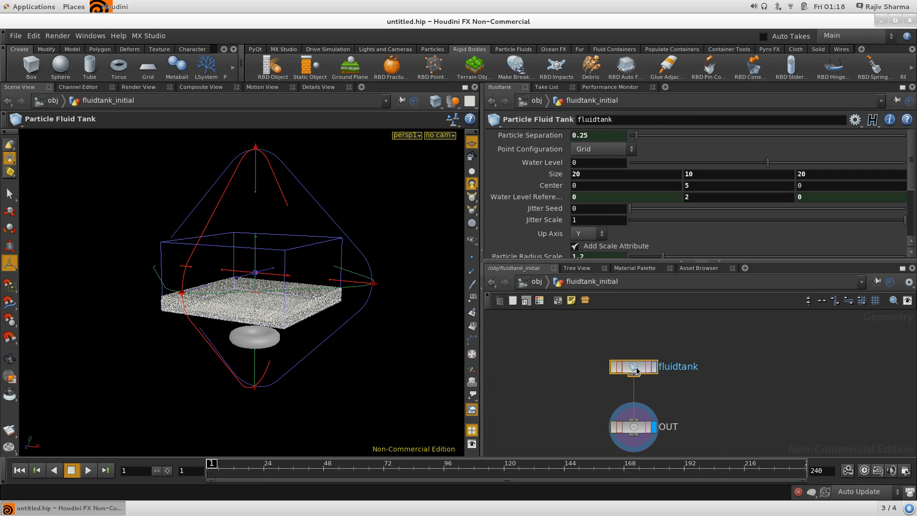
# Step: Resize the fluid tank to 30 by 25 by 30, raising its center to about 11.65 in Y, and deselect the node
pyautogui.doubleClick(723, 175)
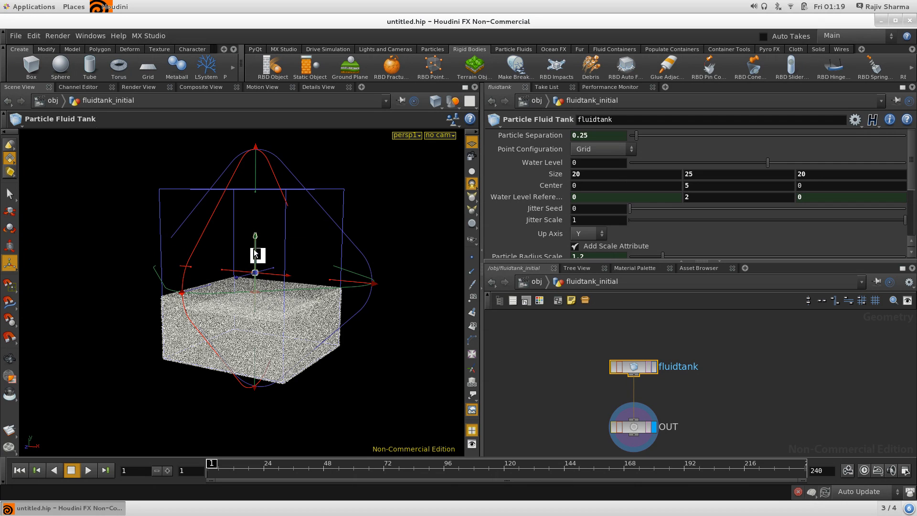
pyautogui.moveTo(257, 244); pyautogui.dragTo(259, 199)
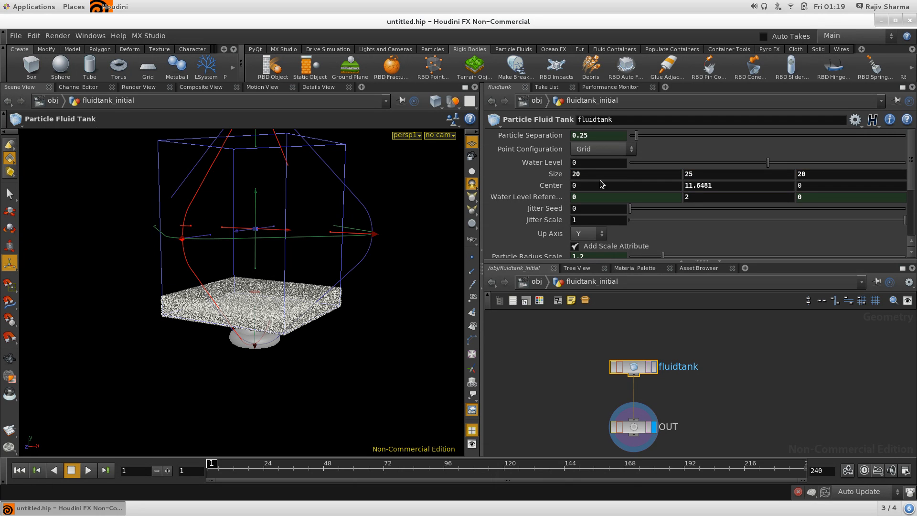
pyautogui.click(609, 177)
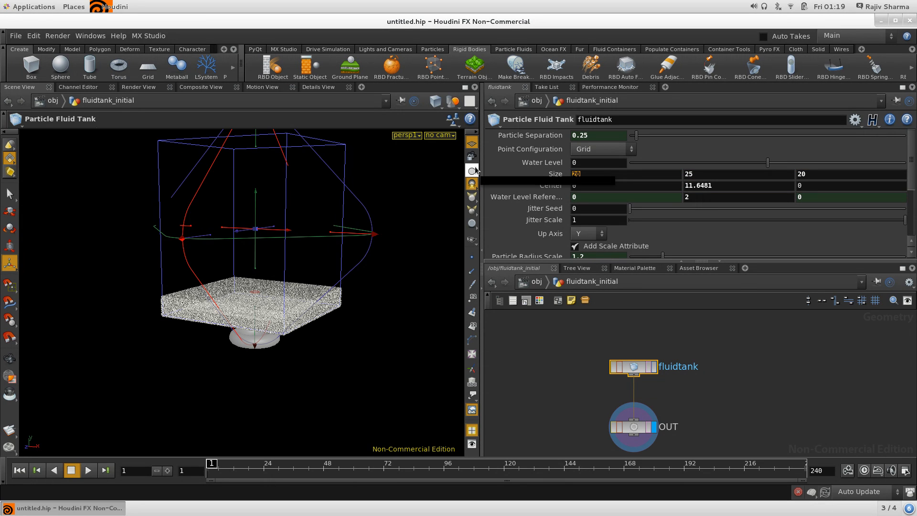
pyautogui.write('30')
pyautogui.press('Tab')
pyautogui.press('Tab')
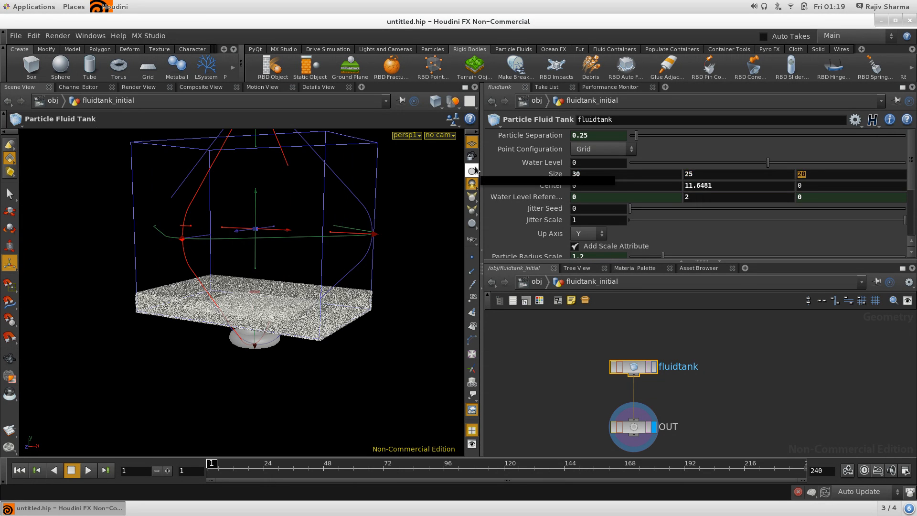
pyautogui.press('Return')
pyautogui.click(805, 397)
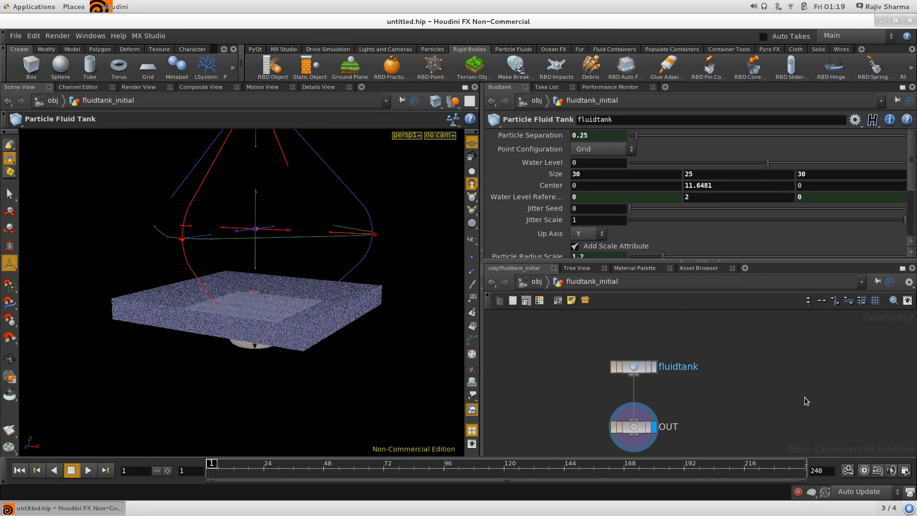
# Step: Check the enlarged tank against the torus, reopen AutoDopNetwork from the object level, and deselect fliptank to view the tank from above
pyautogui.press('alt')
pyautogui.moveTo(254, 323)
pyautogui.mouseDown()
pyautogui.moveTo(219, 375)
pyautogui.moveTo(263, 308)
pyautogui.mouseUp()
pyautogui.moveTo(255, 308); pyautogui.dragTo(333, 319, button='right')
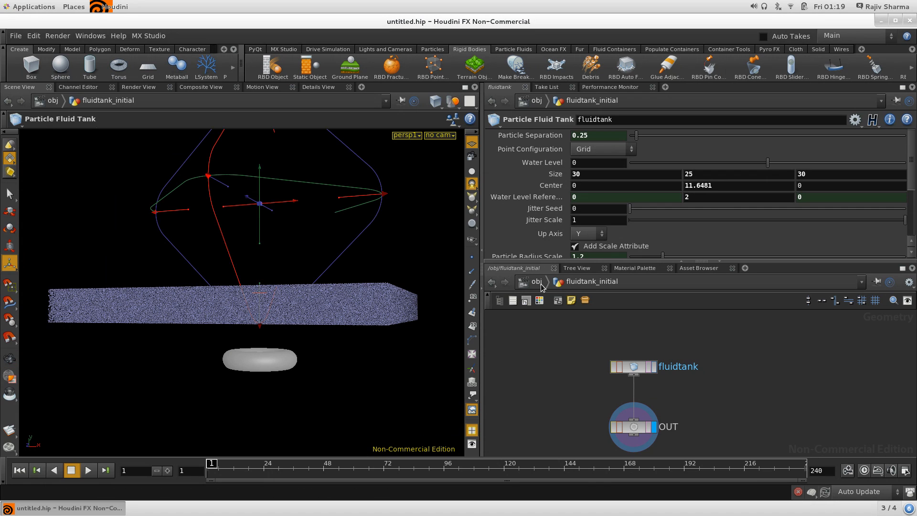
pyautogui.click(541, 284)
pyautogui.click(707, 359)
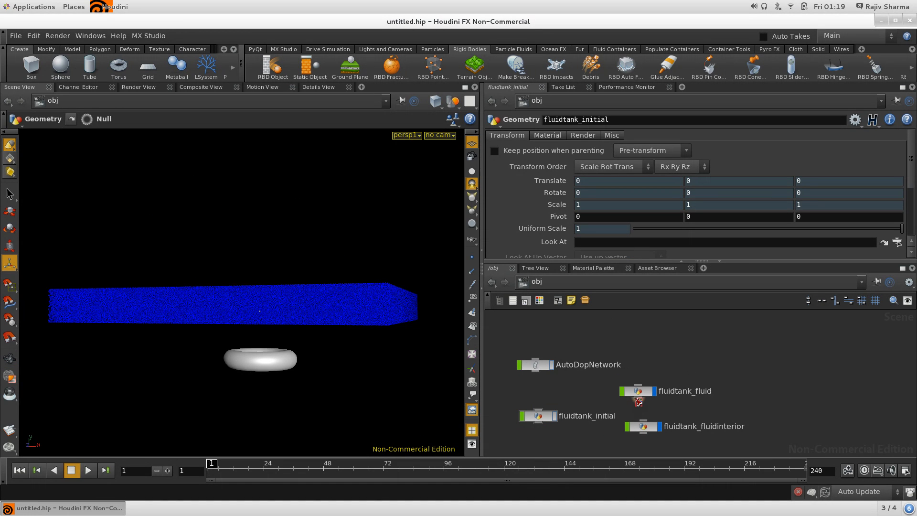
pyautogui.doubleClick(544, 364)
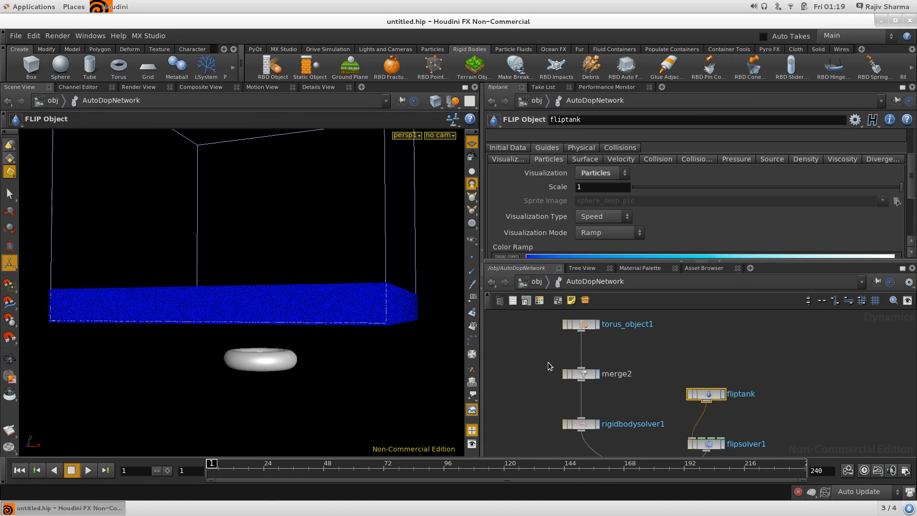
pyautogui.click(632, 348)
pyautogui.press('Escape')
pyautogui.moveTo(250, 293); pyautogui.dragTo(262, 368)
pyautogui.moveTo(260, 367); pyautogui.dragTo(260, 369, button='middle')
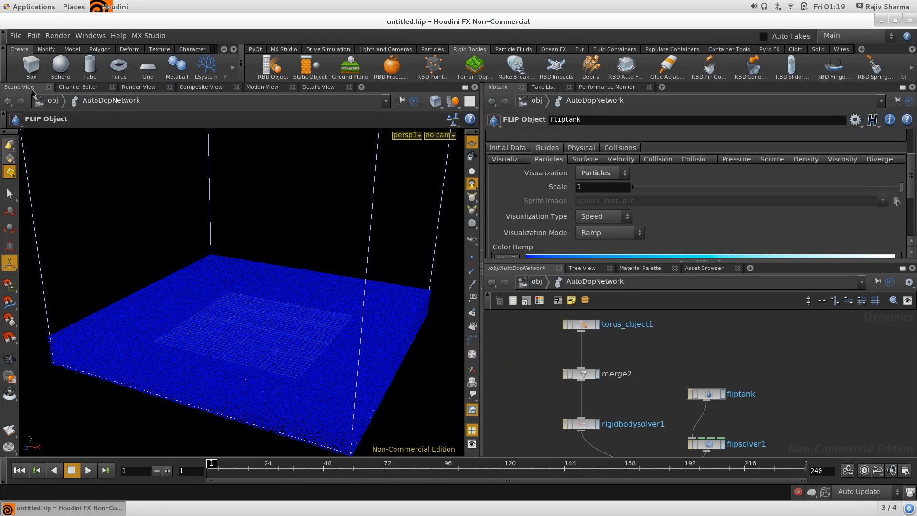
# Step: Save the scene in the motionBlur folder under the file name Flip_Tut
pyautogui.click(15, 37)
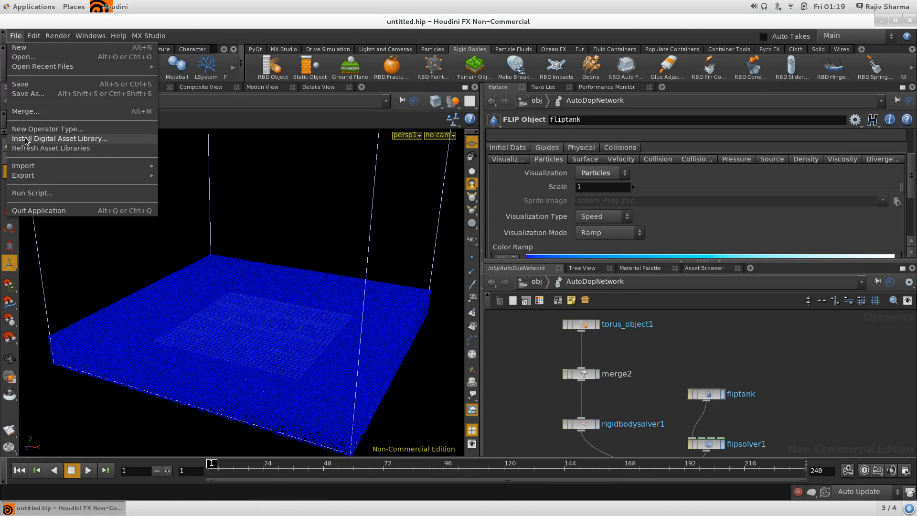
pyautogui.click(47, 89)
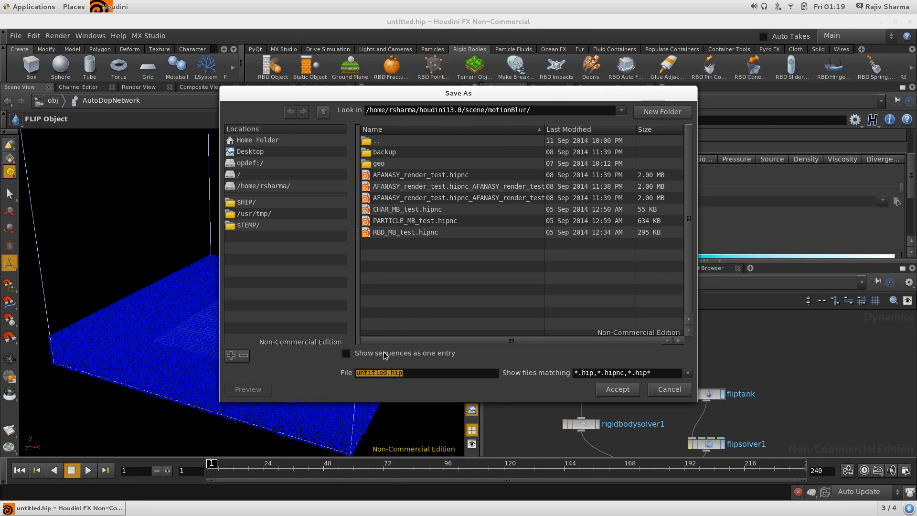
pyautogui.click(379, 374)
pyautogui.doubleClick(387, 372)
pyautogui.write('Flip_')
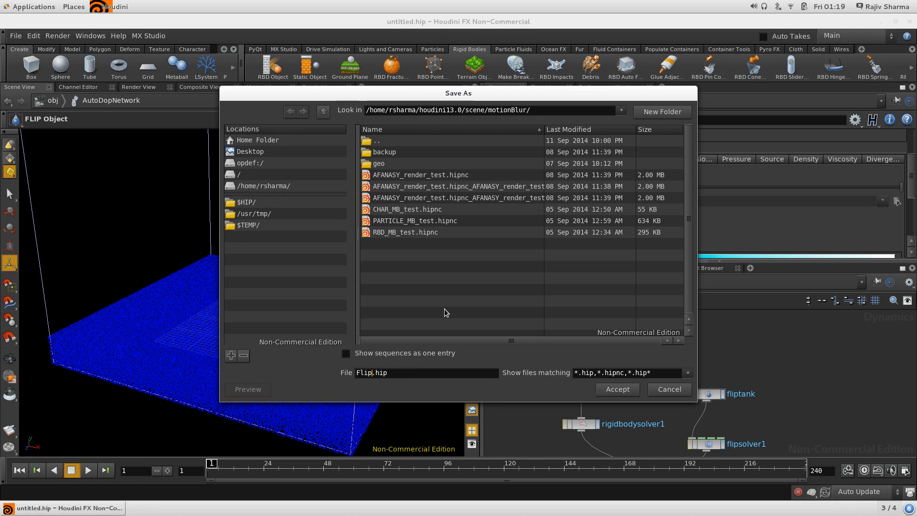
pyautogui.write('Tut')
pyautogui.click(623, 391)
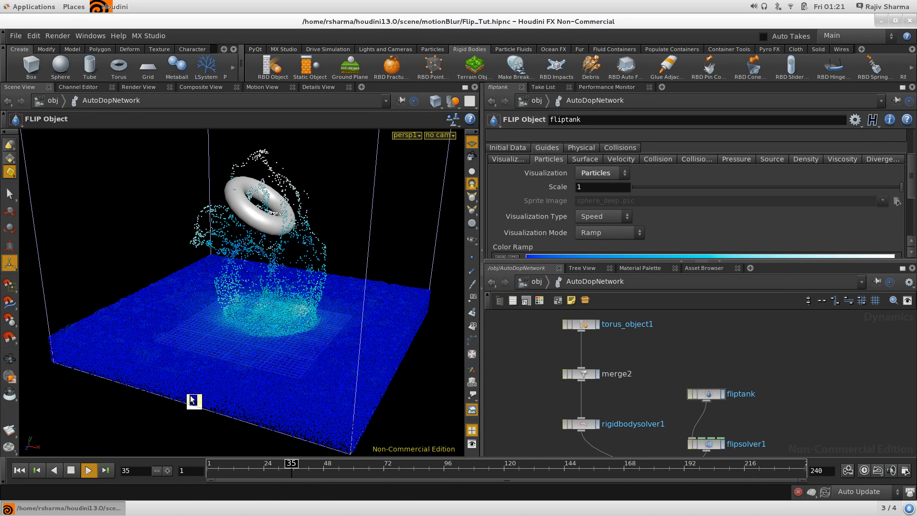
# Step: Open System Monitor while the simulation plays, enlarge its window to check CPU and memory usage, and minimize it
pyautogui.click(34, 6)
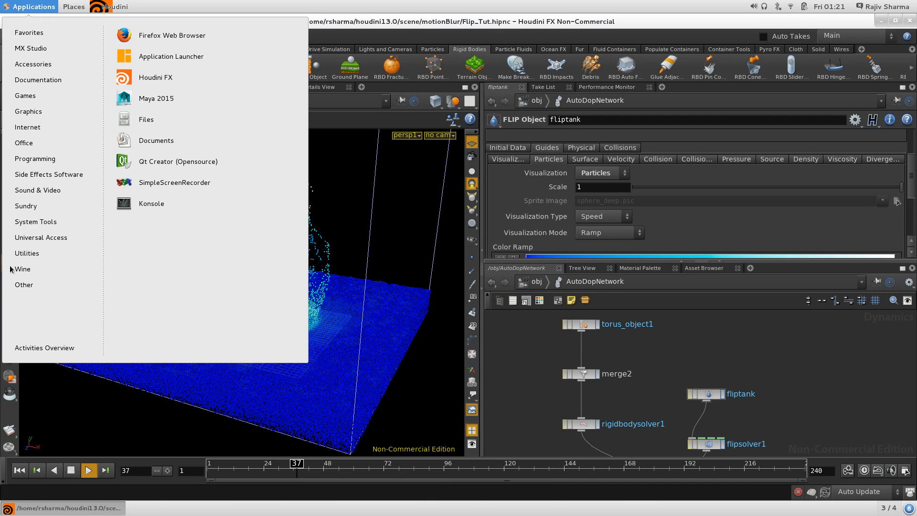
pyautogui.moveTo(32, 291)
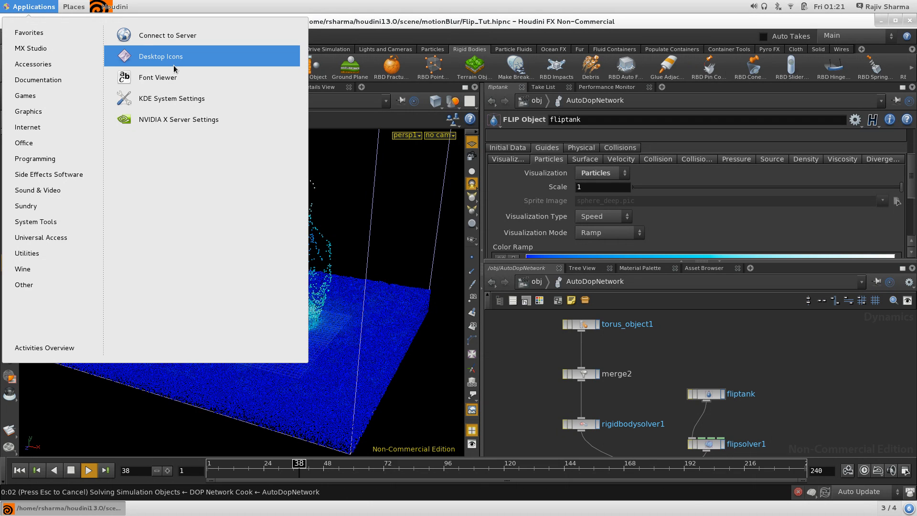
pyautogui.moveTo(41, 223)
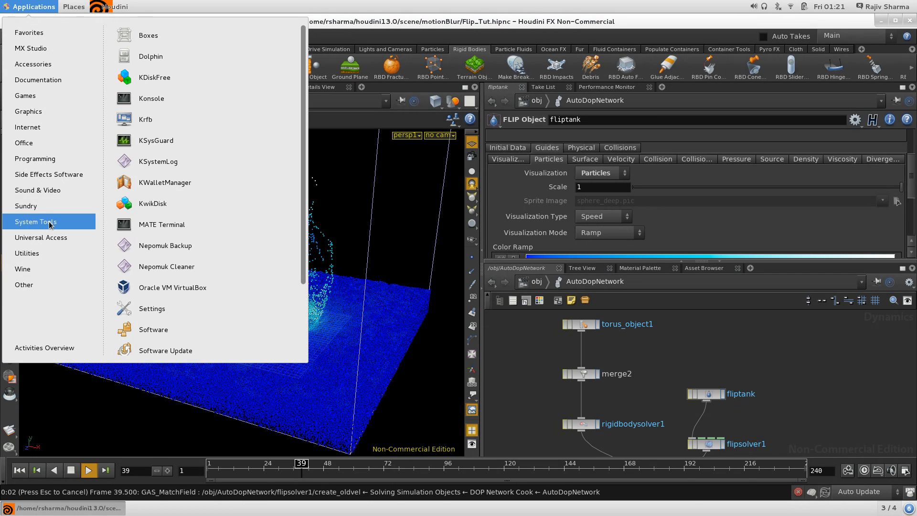
pyautogui.scroll(-3, 192, 288)
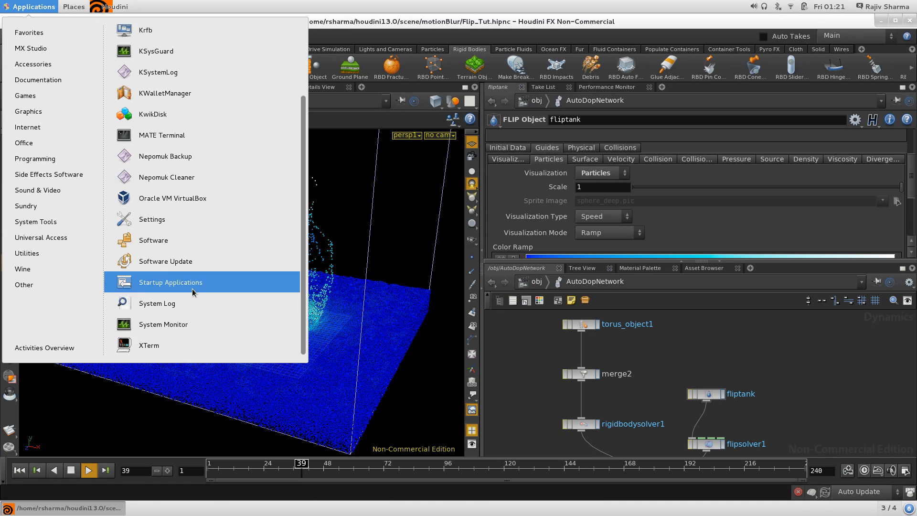
pyautogui.click(197, 325)
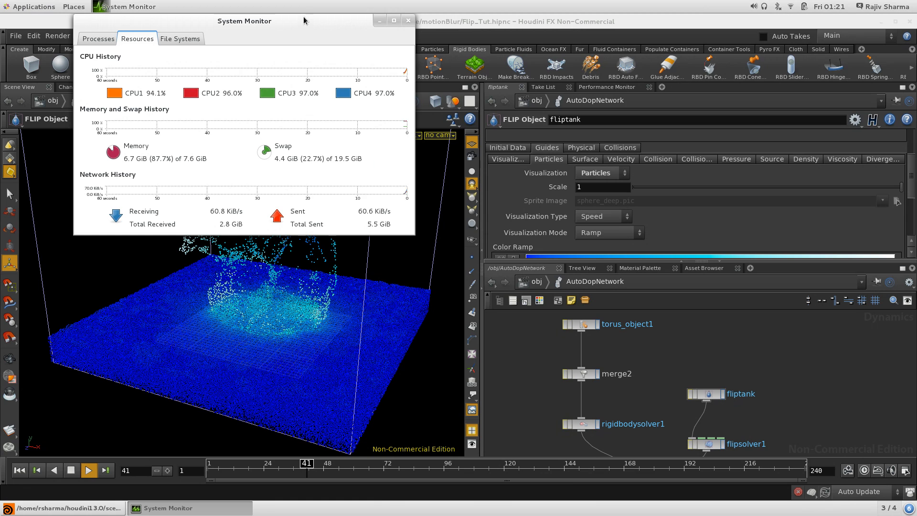
pyautogui.moveTo(382, 22); pyautogui.dragTo(870, 55)
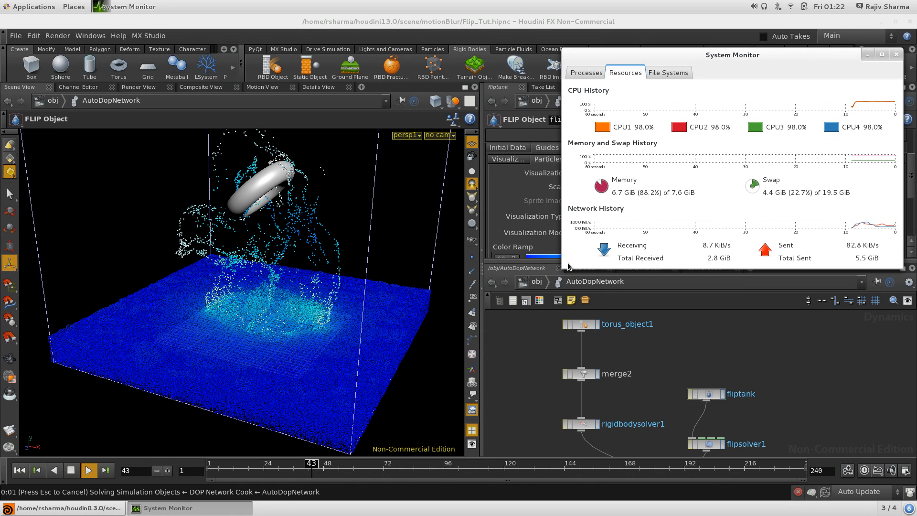
pyautogui.moveTo(563, 272); pyautogui.dragTo(558, 313)
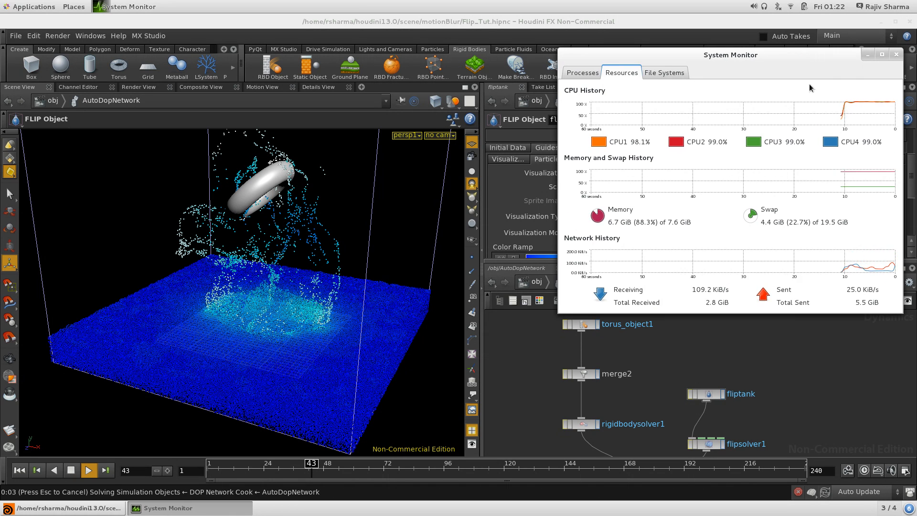
pyautogui.click(868, 54)
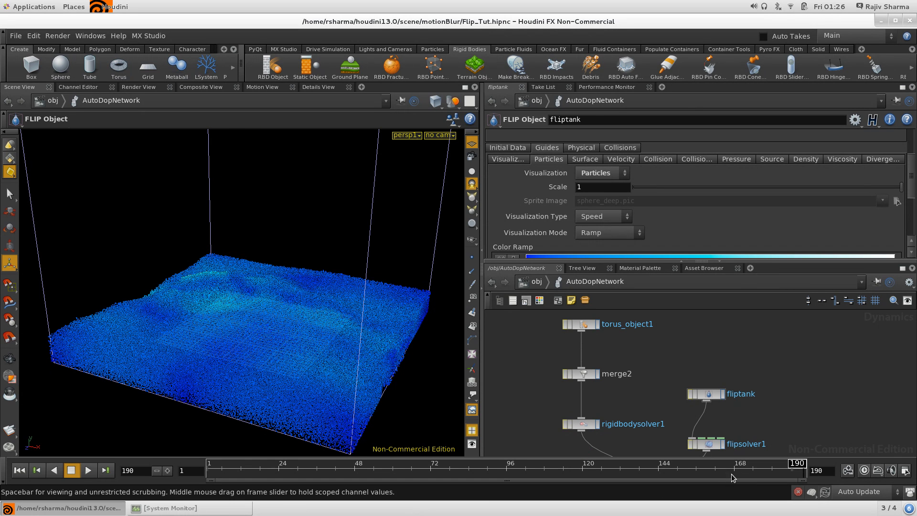
# Step: Return the timeline to frame 1 and inspect the whole tank and the torus beneath it from the side
pyautogui.moveTo(729, 473); pyautogui.dragTo(176, 466)
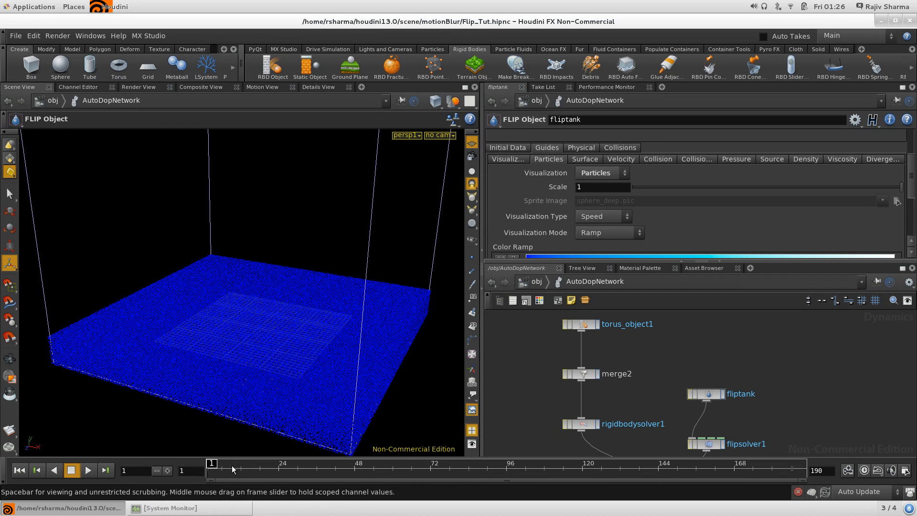
pyautogui.press('space')
pyautogui.moveTo(231, 367); pyautogui.dragTo(172, 375, button='right')
pyautogui.moveTo(179, 367); pyautogui.dragTo(189, 337)
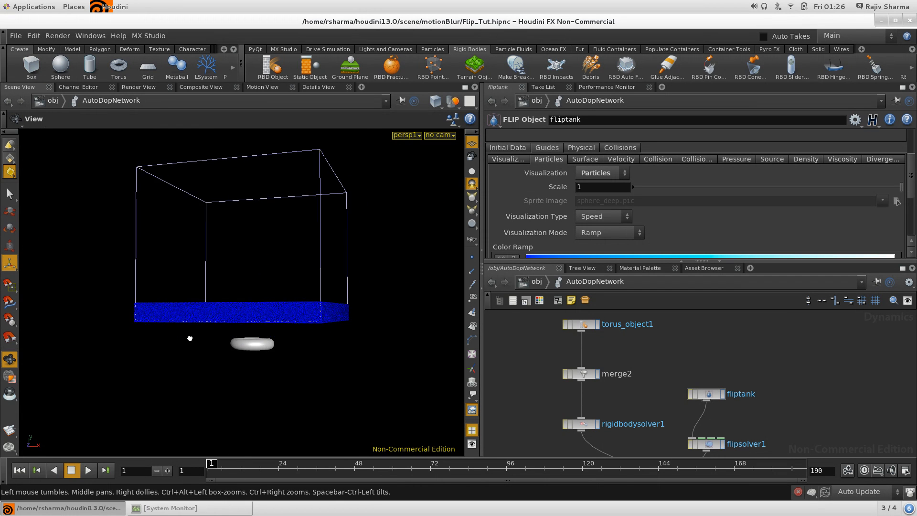
pyautogui.moveTo(193, 357); pyautogui.dragTo(182, 421, button='middle')
pyautogui.moveTo(182, 421); pyautogui.dragTo(205, 430)
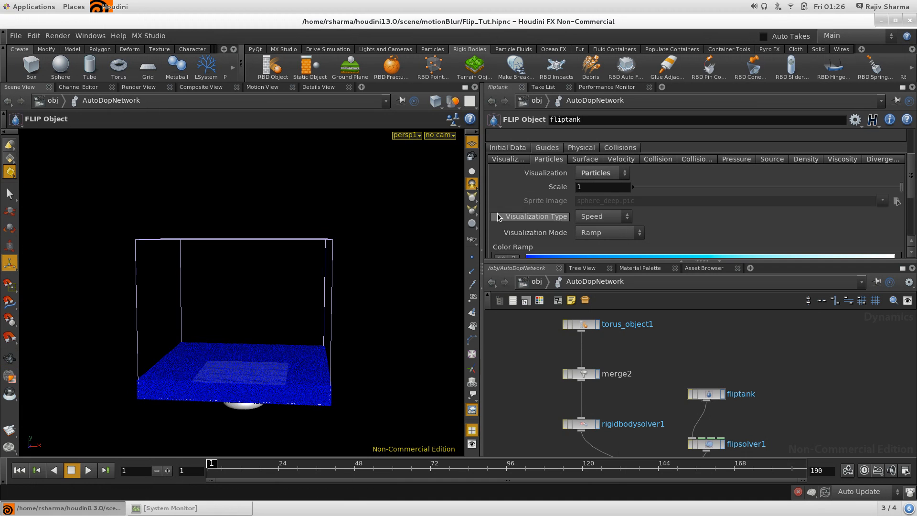
pyautogui.click(295, 470)
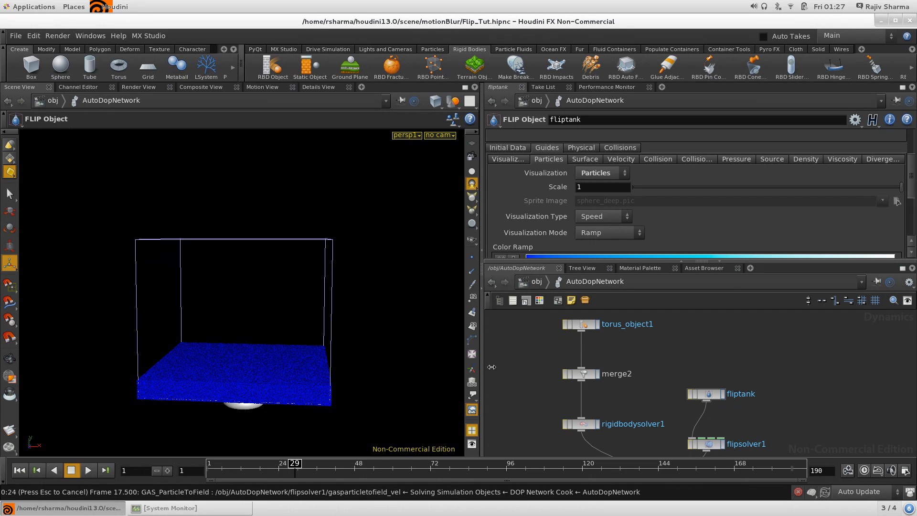
pyautogui.press('Escape')
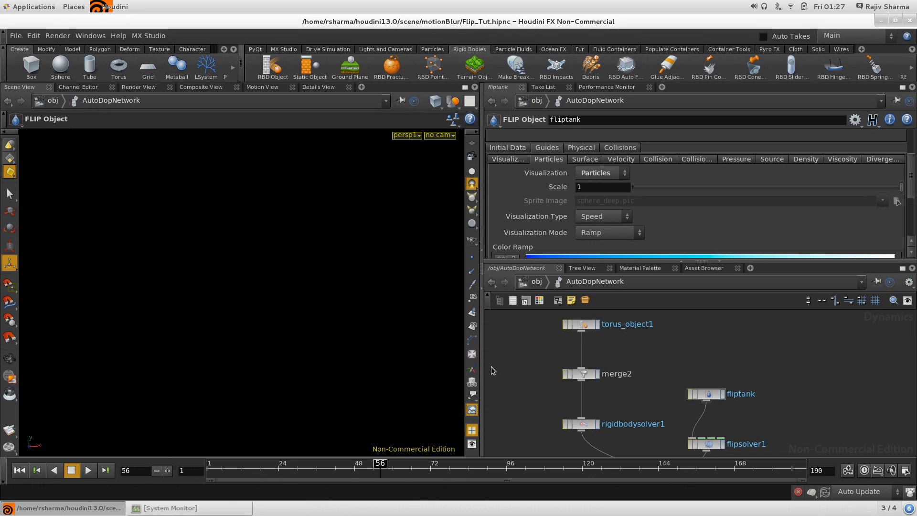
pyautogui.press('Escape')
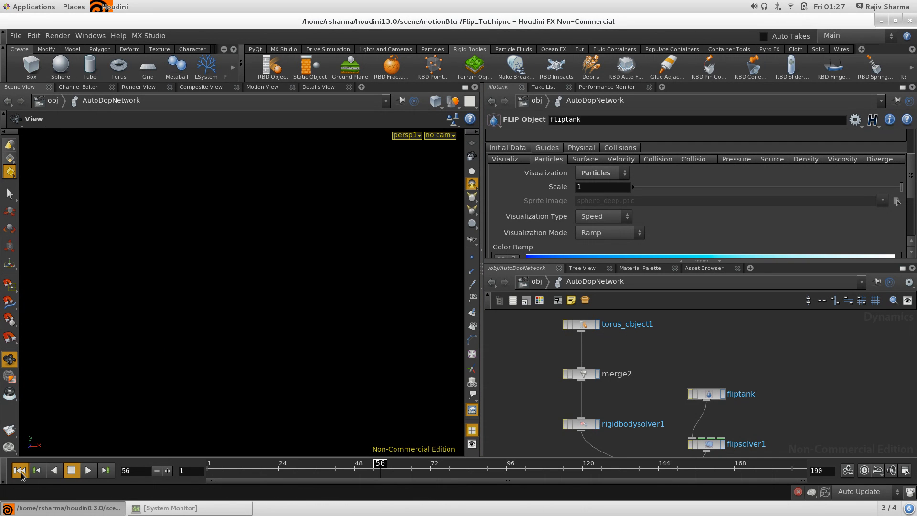
pyautogui.click(19, 470)
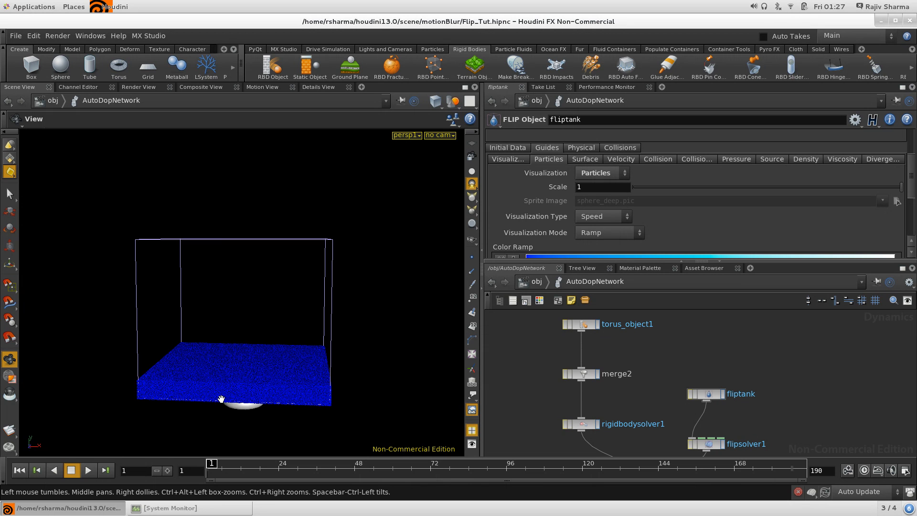
# Step: Frame the tank and the torus from a low side view, review the splash flipbook in MPlay, and minimize the player
pyautogui.moveTo(308, 370); pyautogui.dragTo(191, 375)
pyautogui.moveTo(191, 375); pyautogui.dragTo(358, 262, button='right')
pyautogui.moveTo(293, 355); pyautogui.dragTo(299, 328)
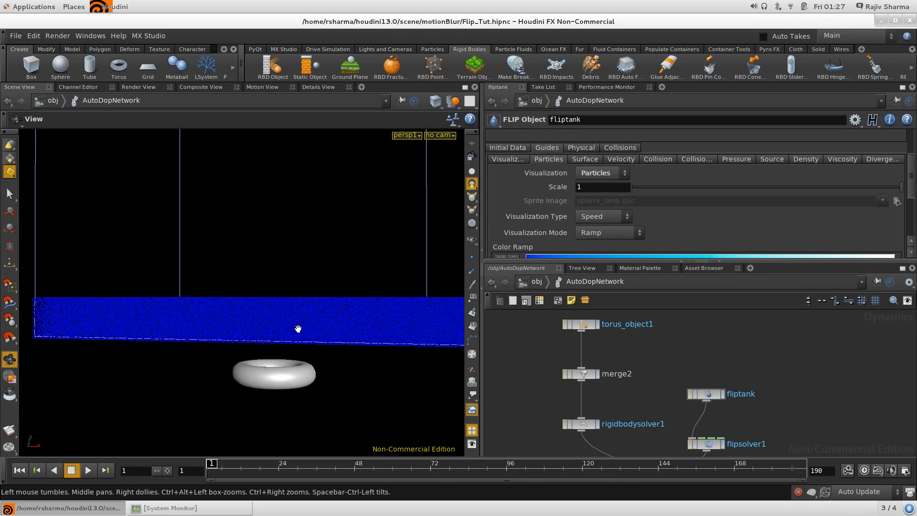
pyautogui.moveTo(299, 327); pyautogui.dragTo(289, 425, button='middle')
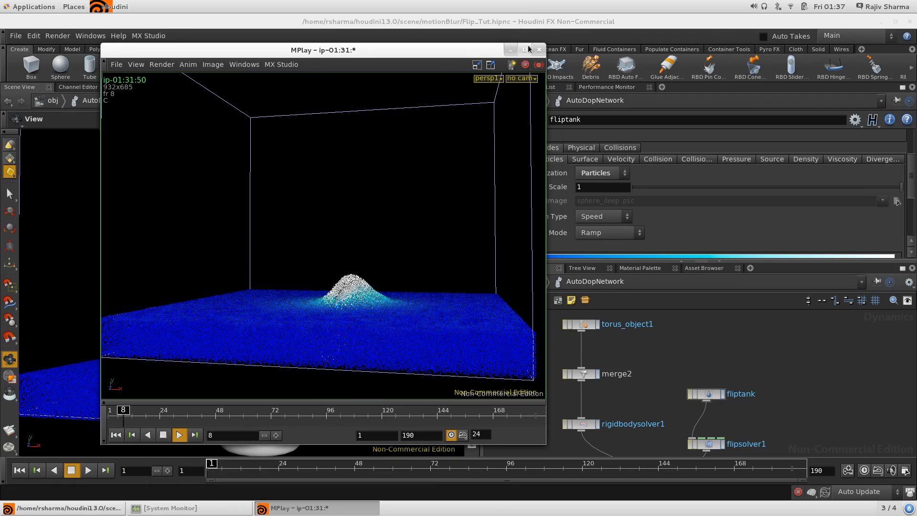
pyautogui.moveTo(472, 52); pyautogui.dragTo(661, 54)
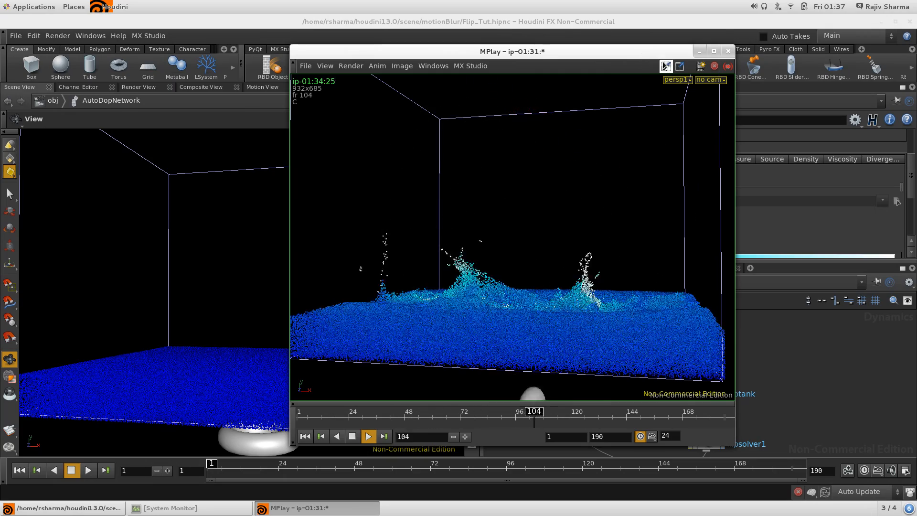
pyautogui.click(699, 52)
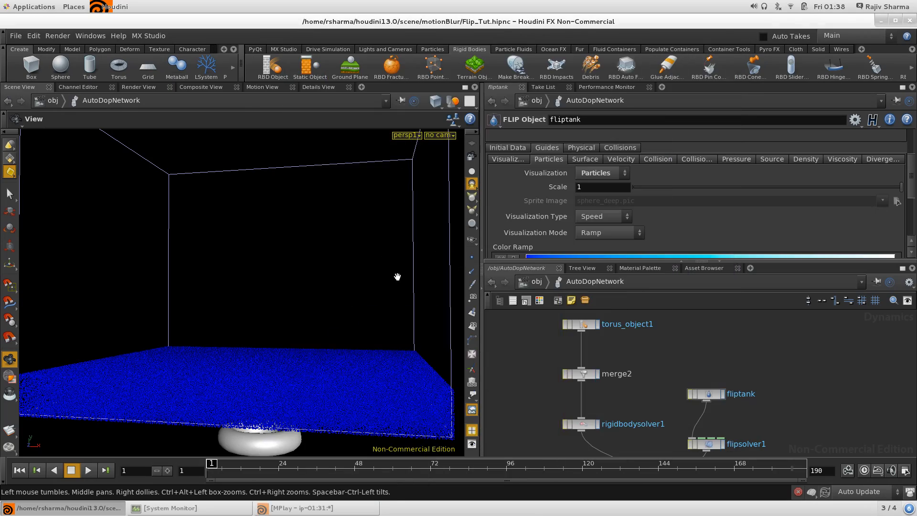
# Step: View the tank's water surface from above and show the particle properties of the fliptank node
pyautogui.moveTo(337, 377); pyautogui.dragTo(303, 360, button='right')
pyautogui.moveTo(303, 361); pyautogui.dragTo(242, 403)
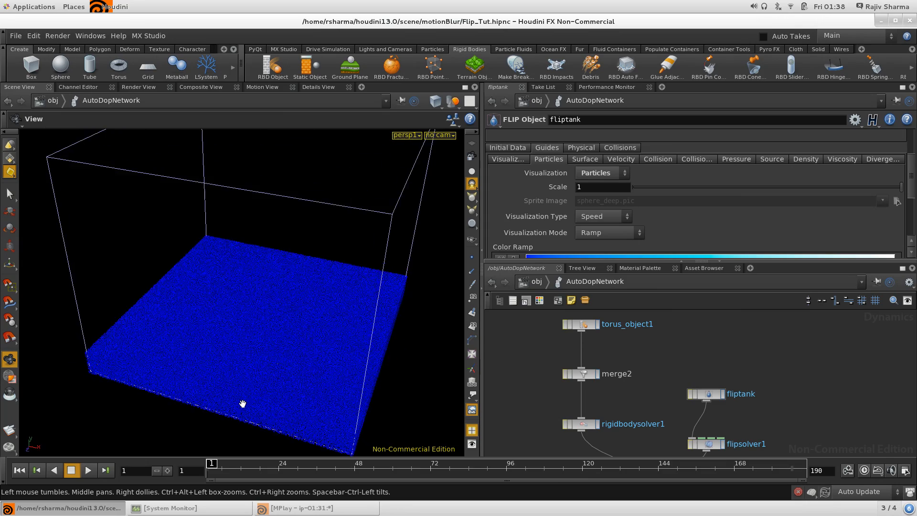
pyautogui.moveTo(242, 404); pyautogui.dragTo(403, 403, button='right')
pyautogui.moveTo(403, 403); pyautogui.dragTo(279, 182)
pyautogui.moveTo(269, 239); pyautogui.dragTo(307, 331)
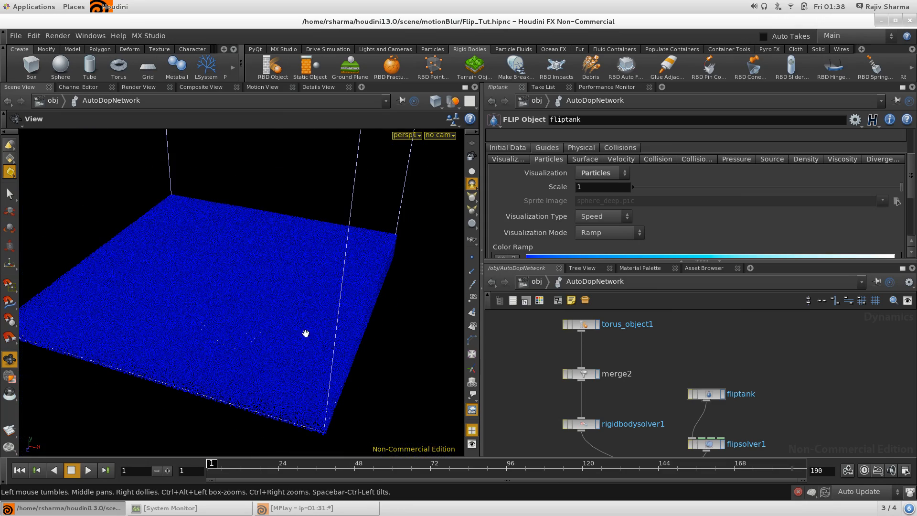
pyautogui.moveTo(661, 368); pyautogui.dragTo(637, 380, button='middle')
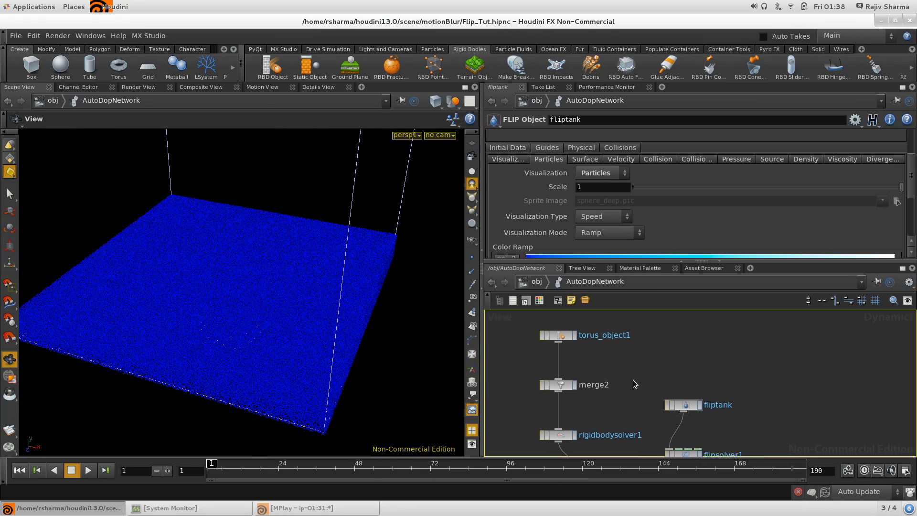
pyautogui.click(686, 404)
pyautogui.scroll(3, 585, 199)
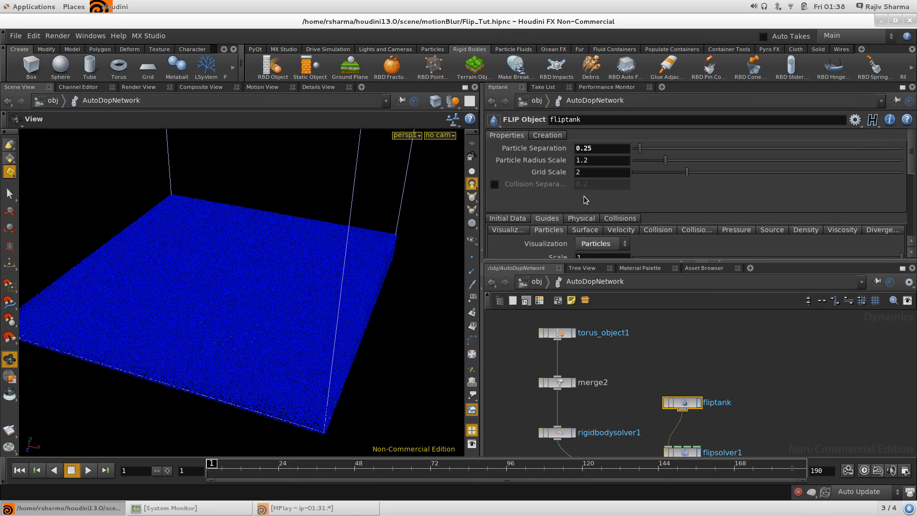
# Step: Move flipsolver1 away from beneath fliptank in the network and show its substep parameters
pyautogui.click(735, 367)
pyautogui.moveTo(794, 434); pyautogui.dragTo(778, 399, button='middle')
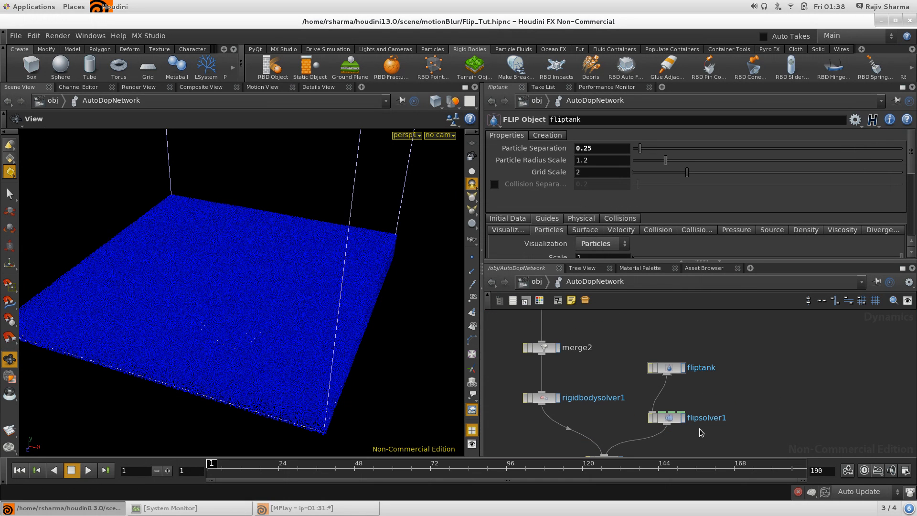
pyautogui.moveTo(673, 420); pyautogui.dragTo(755, 415)
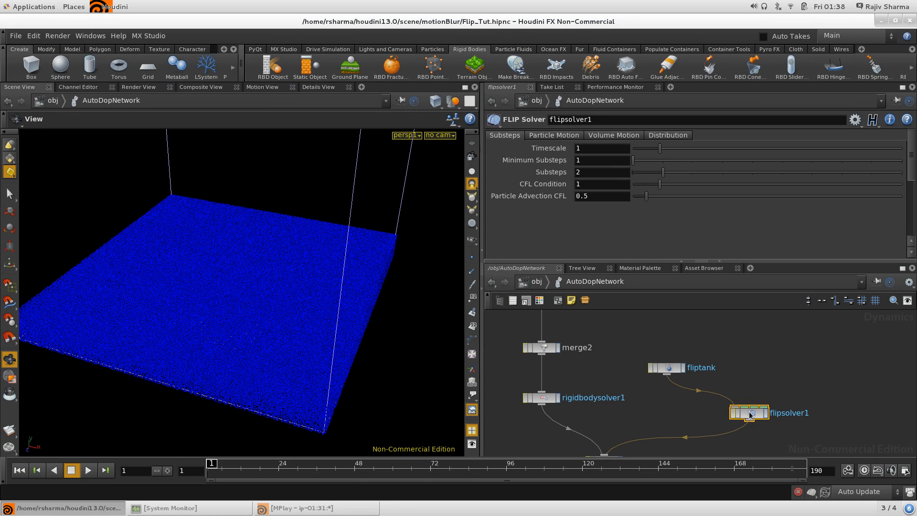
# Step: Set the Particle Separation of fliptank to 1
pyautogui.click(668, 368)
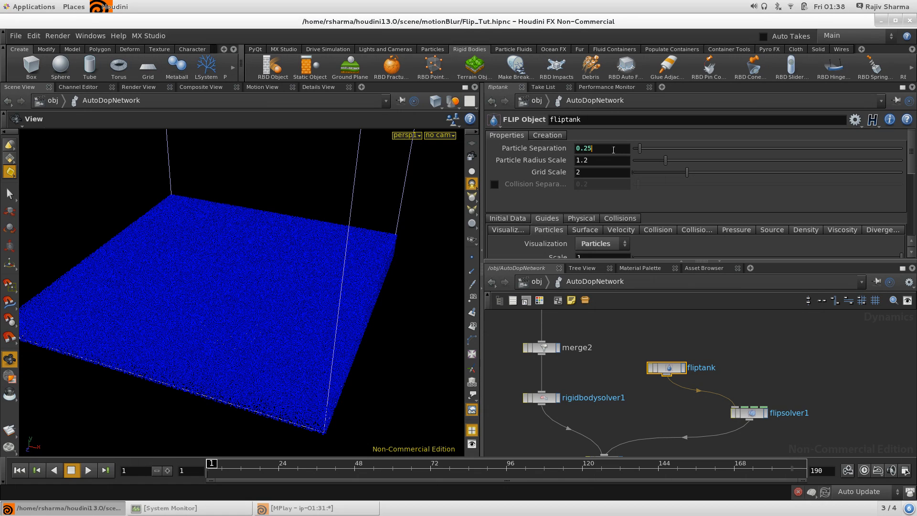
pyautogui.press('Return')
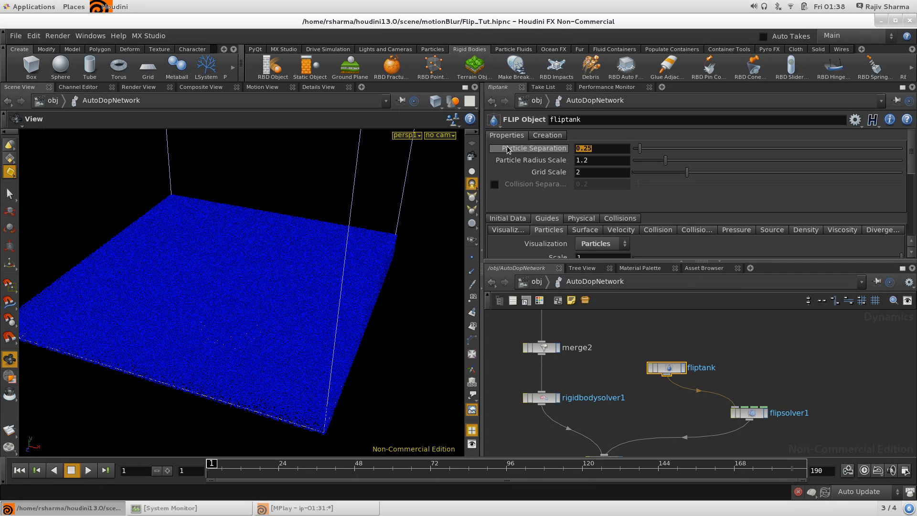
pyautogui.write('1')
pyautogui.press('Return')
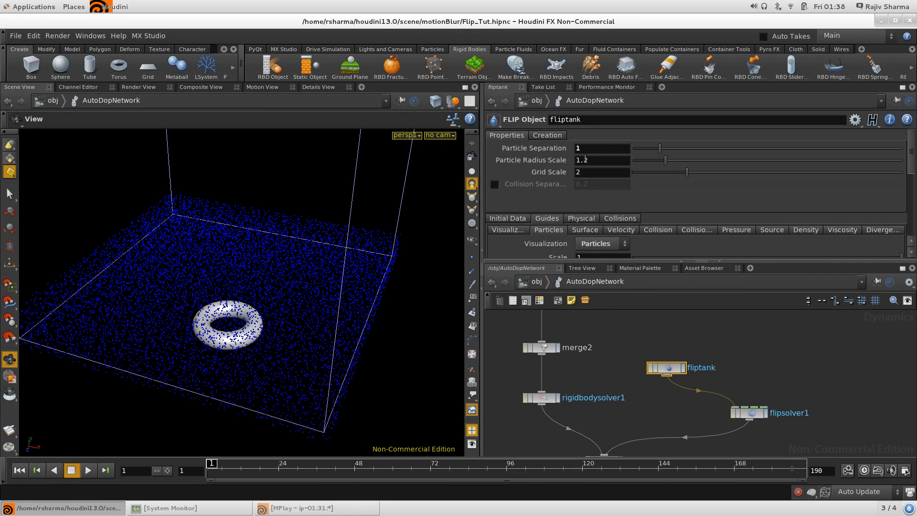
# Step: Play the simulation with the coarse particles from a lower viewpoint, stop at about frame 92, and return to frame 1
pyautogui.moveTo(205, 321); pyautogui.dragTo(227, 389)
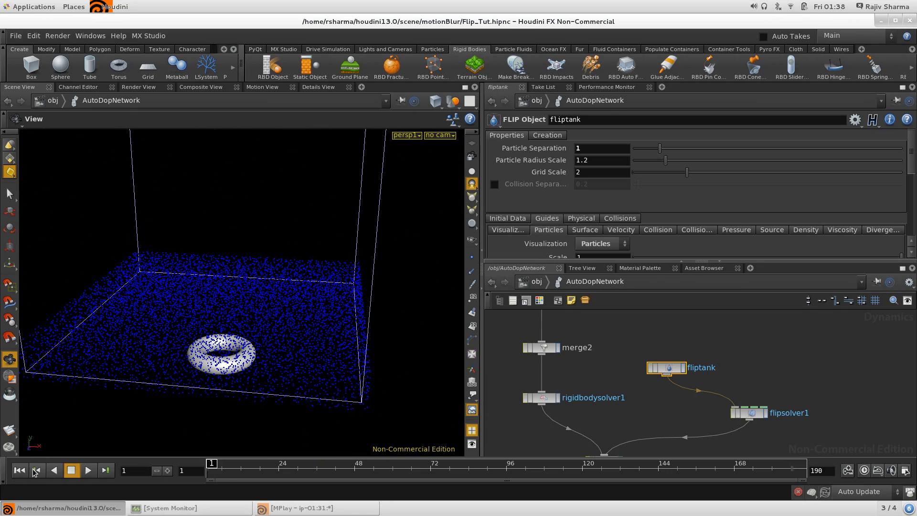
pyautogui.click(88, 471)
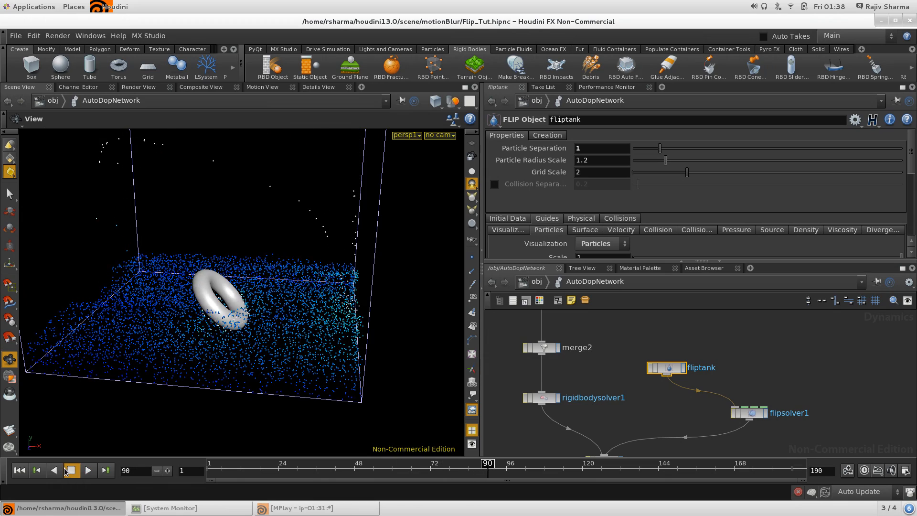
pyautogui.click(70, 470)
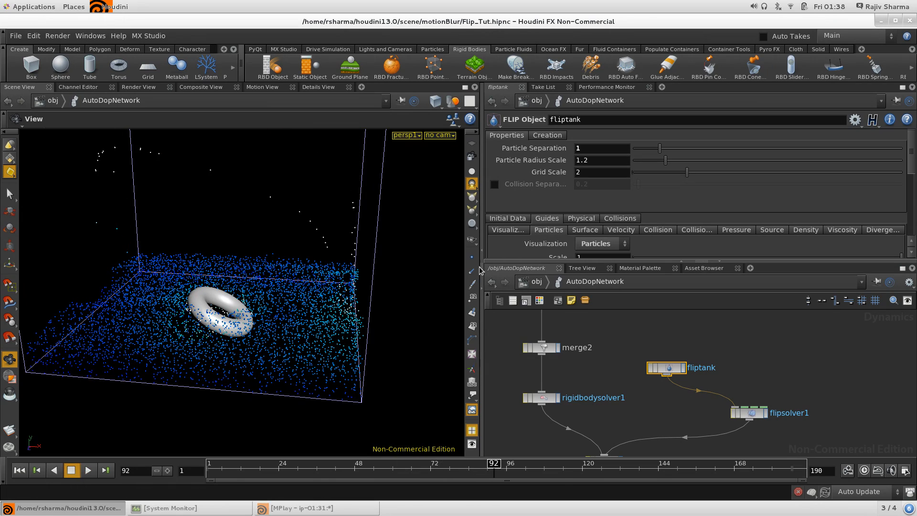
pyautogui.click(20, 471)
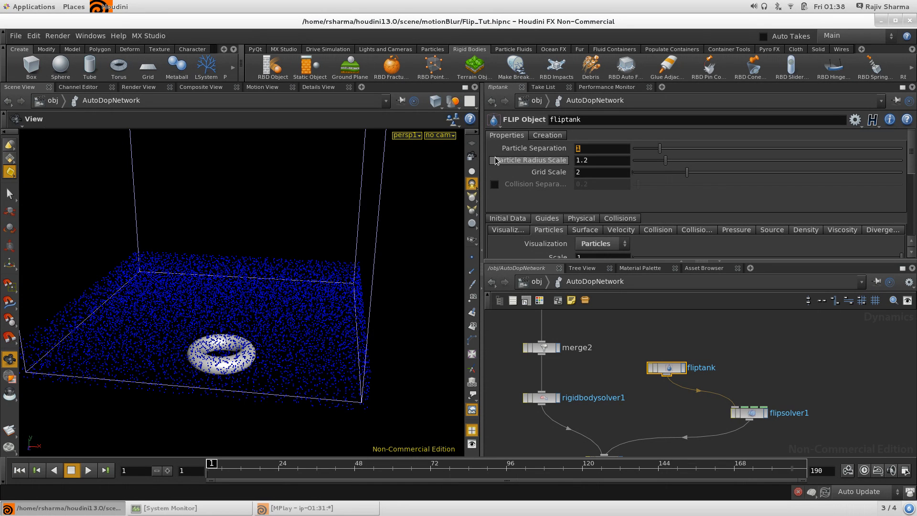
# Step: Set the Particle Separation of fliptank to 0.65 and play the simulation from frame 1
pyautogui.moveTo(497, 161)
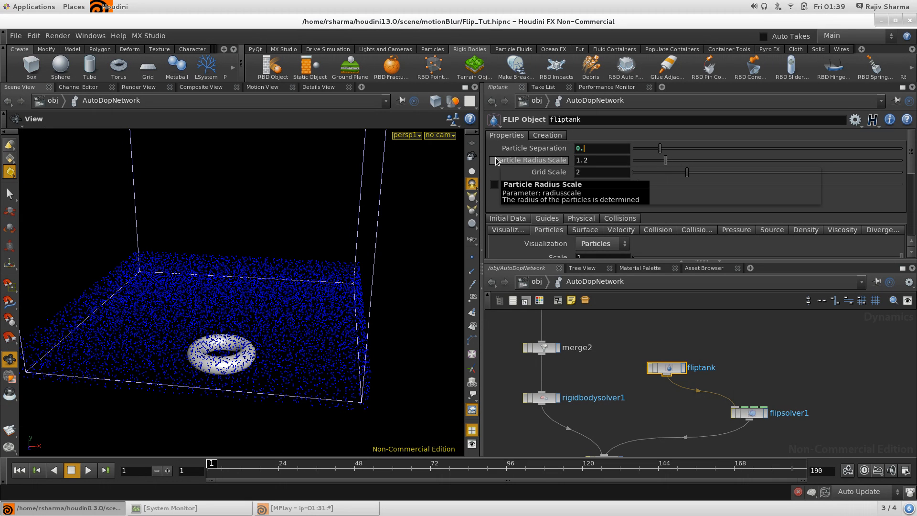
pyautogui.press('Return')
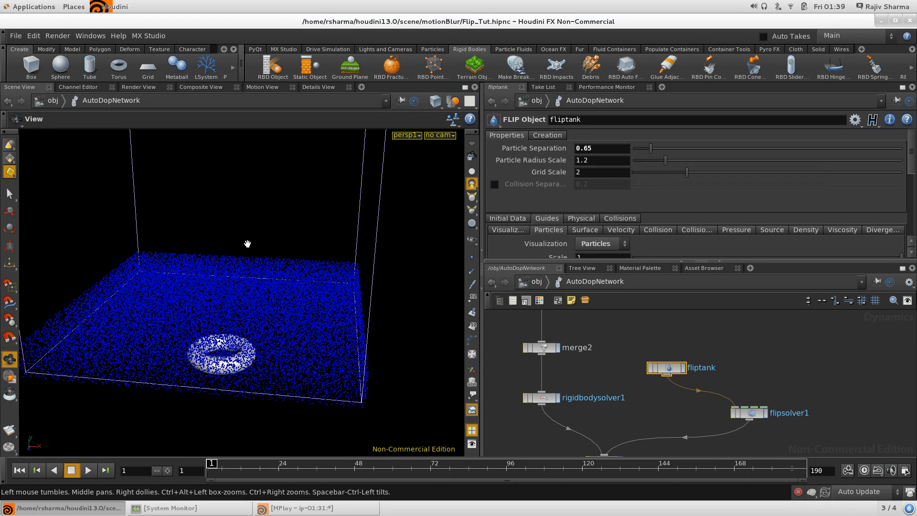
pyautogui.click(87, 471)
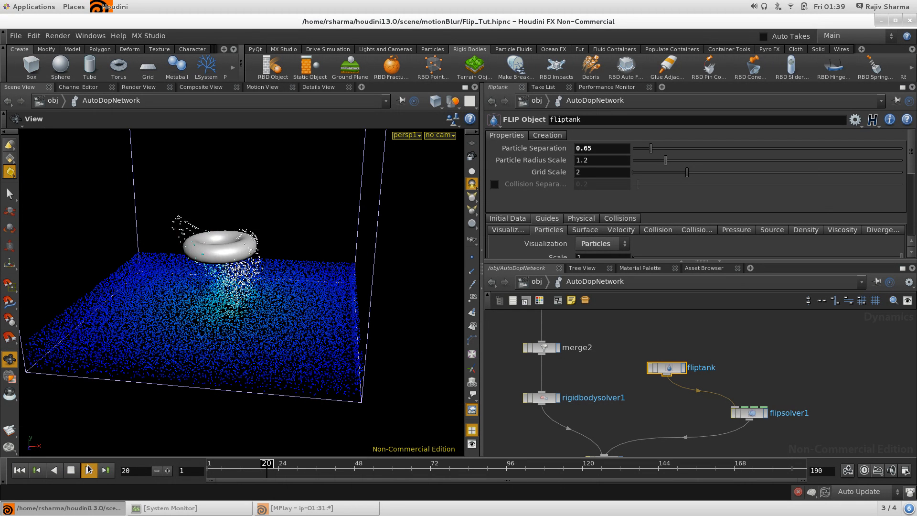
# Step: Stop the simulation at frame 27 and show the particle guide visualization parameters of fliptank
pyautogui.click(70, 471)
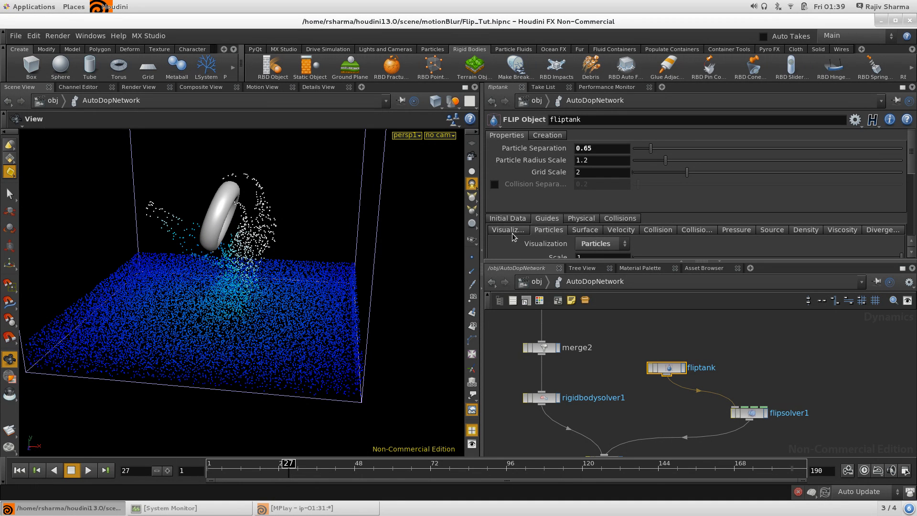
pyautogui.click(601, 330)
pyautogui.moveTo(611, 325)
pyautogui.mouseDown(button='middle')
pyautogui.moveTo(653, 433)
pyautogui.moveTo(618, 320)
pyautogui.moveTo(628, 325)
pyautogui.mouseUp(button='middle')
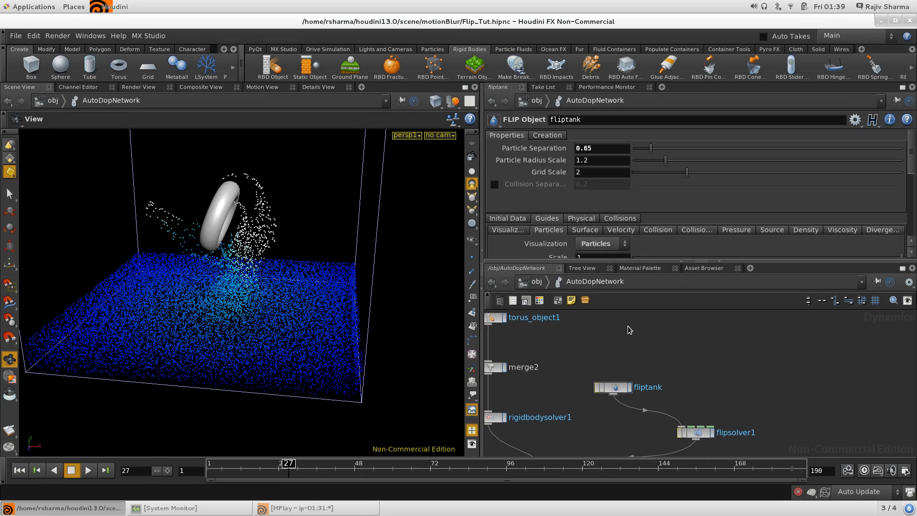
pyautogui.click(616, 387)
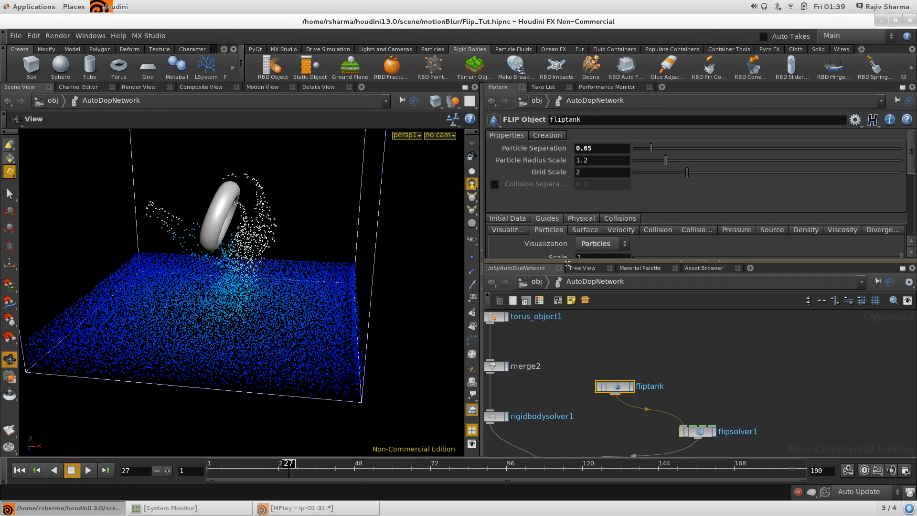
pyautogui.moveTo(567, 261); pyautogui.dragTo(565, 365)
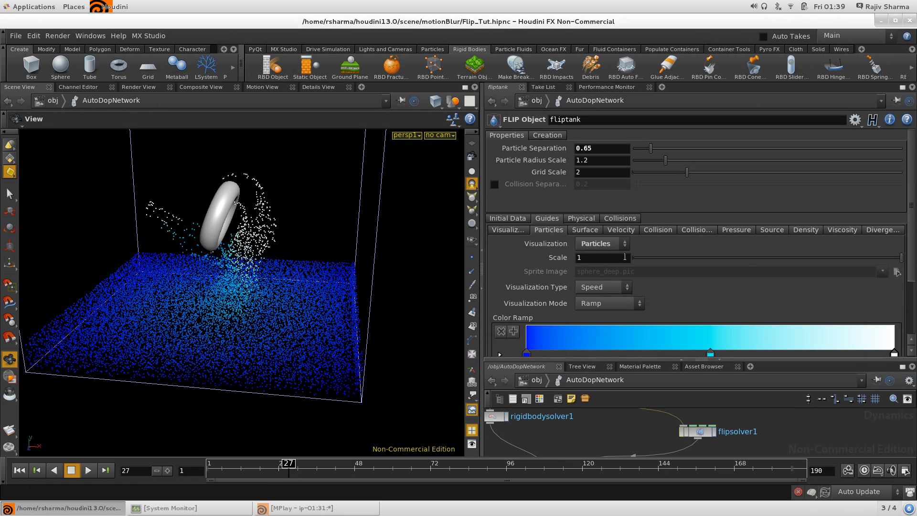
pyautogui.scroll(-3, 628, 257)
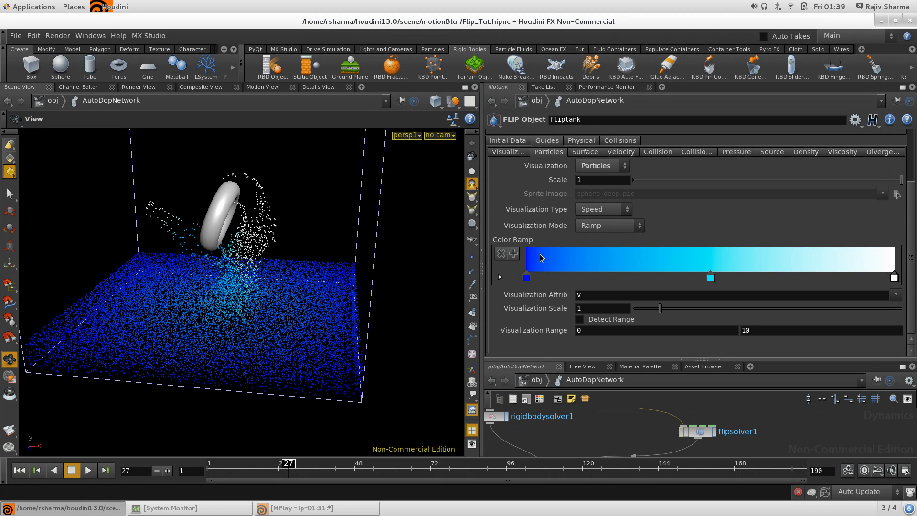
# Step: Try the Infra-Red, White to Red and Black Body visualization modes on fliptank's particles, scrub to frame 17, and restore Ramp
pyautogui.click(611, 229)
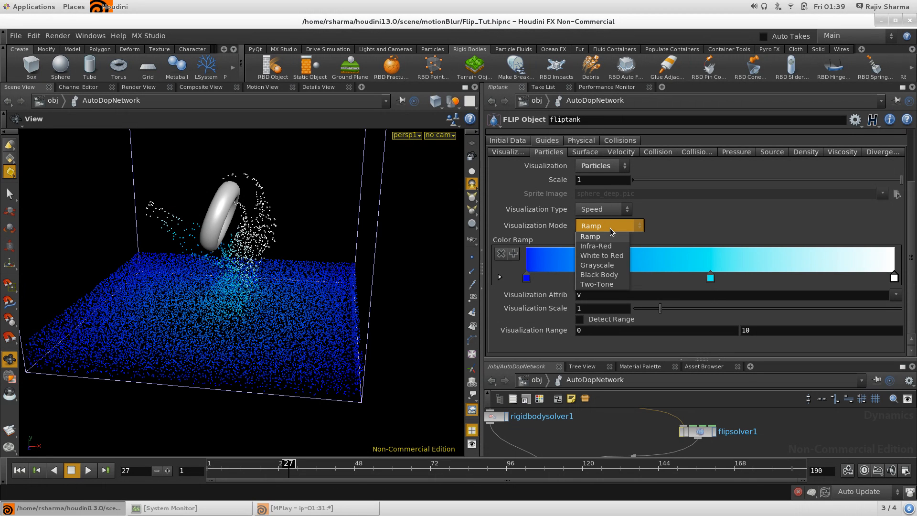
pyautogui.click(600, 246)
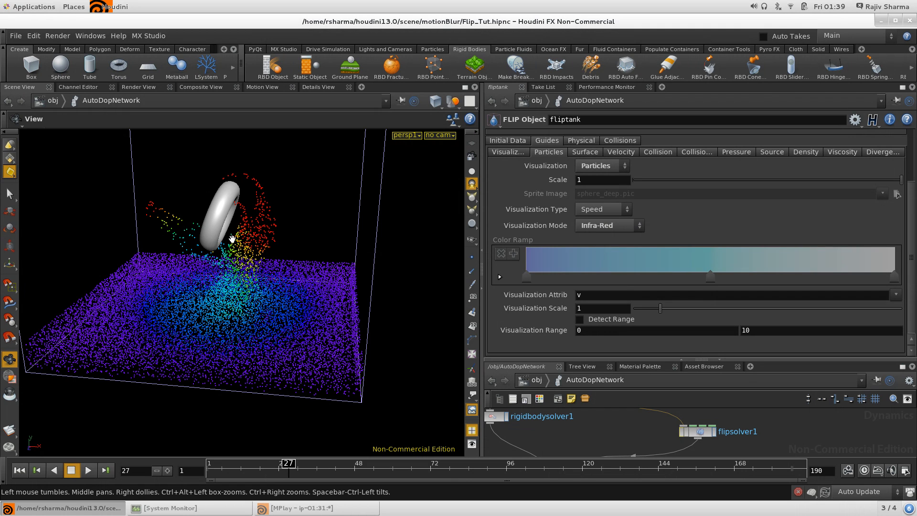
pyautogui.click(600, 226)
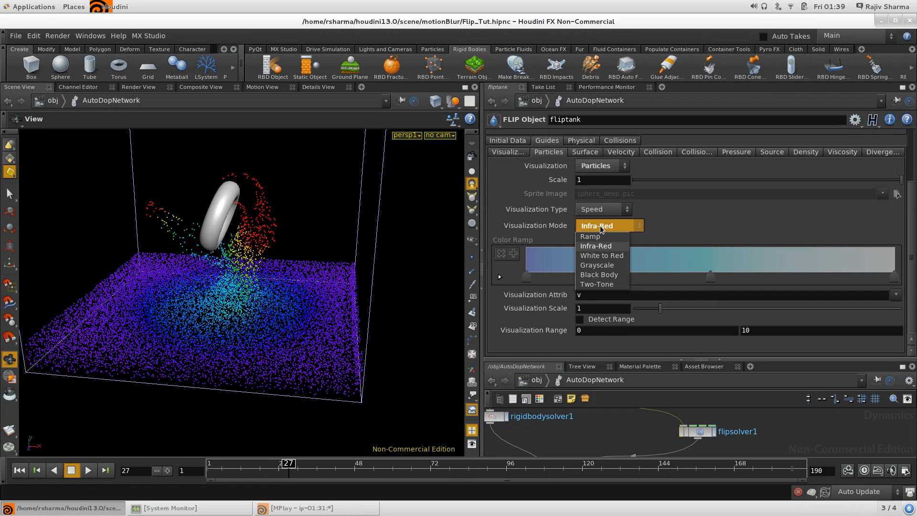
pyautogui.click(611, 256)
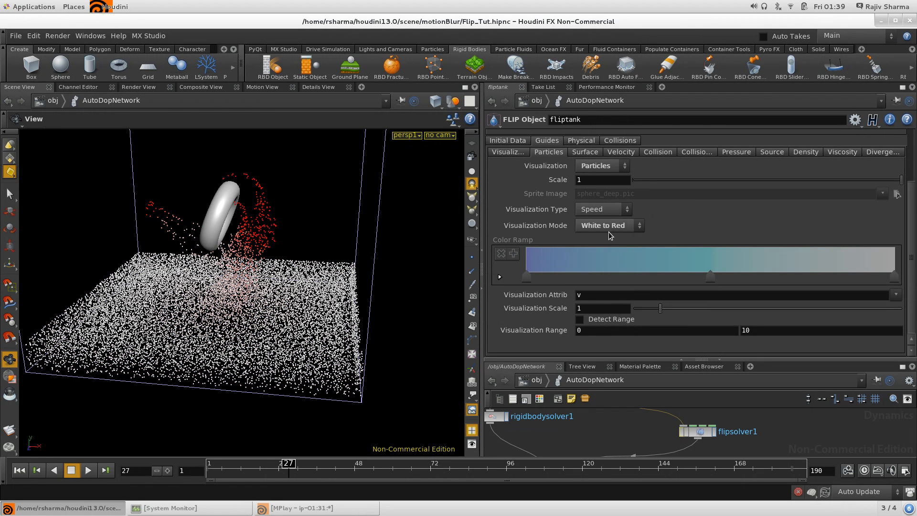
pyautogui.click(610, 233)
pyautogui.click(610, 276)
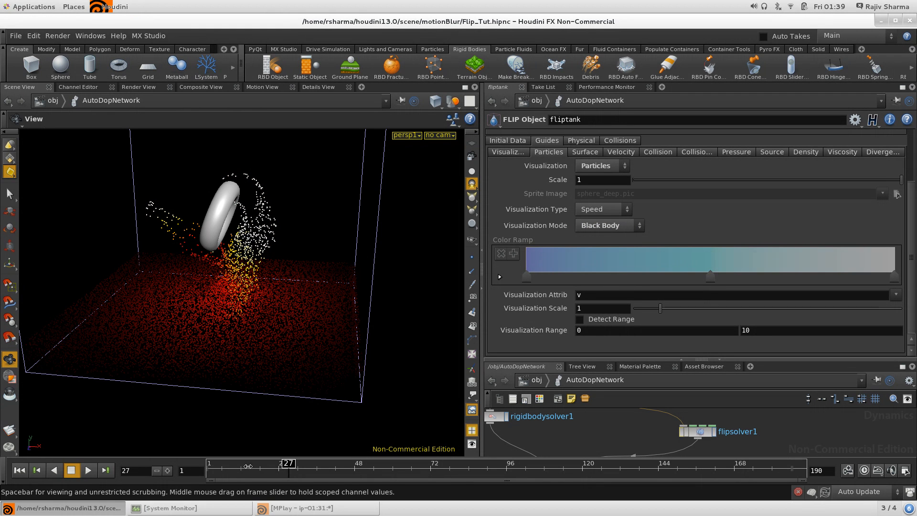
pyautogui.moveTo(248, 467)
pyautogui.mouseDown()
pyautogui.moveTo(219, 466)
pyautogui.moveTo(258, 466)
pyautogui.mouseUp()
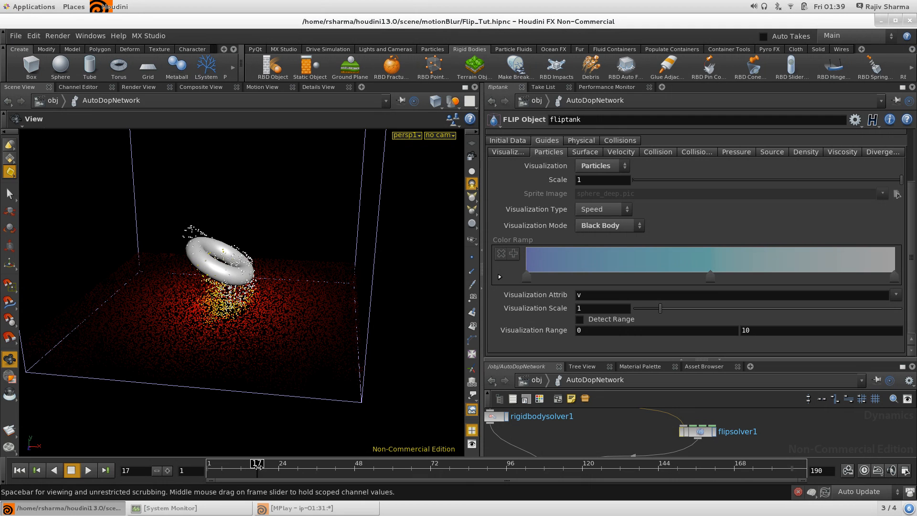
pyautogui.click(576, 227)
pyautogui.click(590, 237)
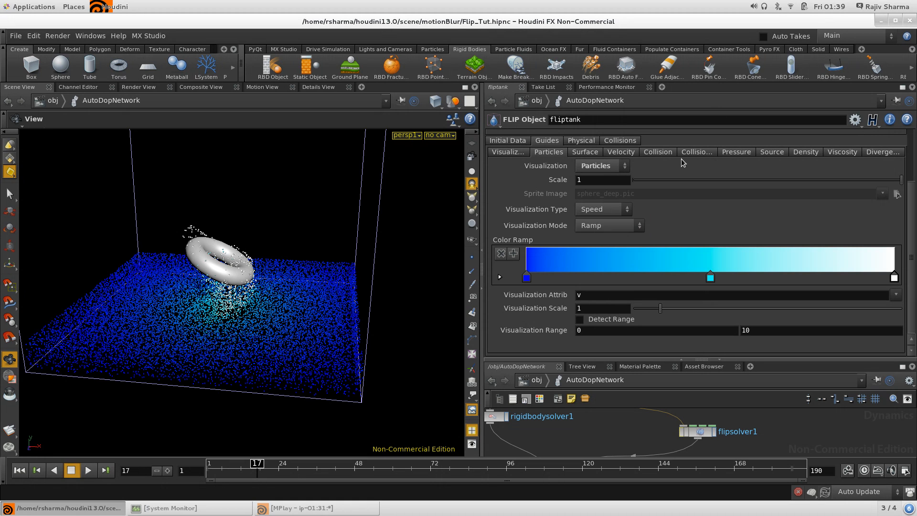
# Step: Examine fliptank's Surface, Velocity and Collision guide settings and its Physical, Collisions and Initial Data parameters
pyautogui.click(598, 154)
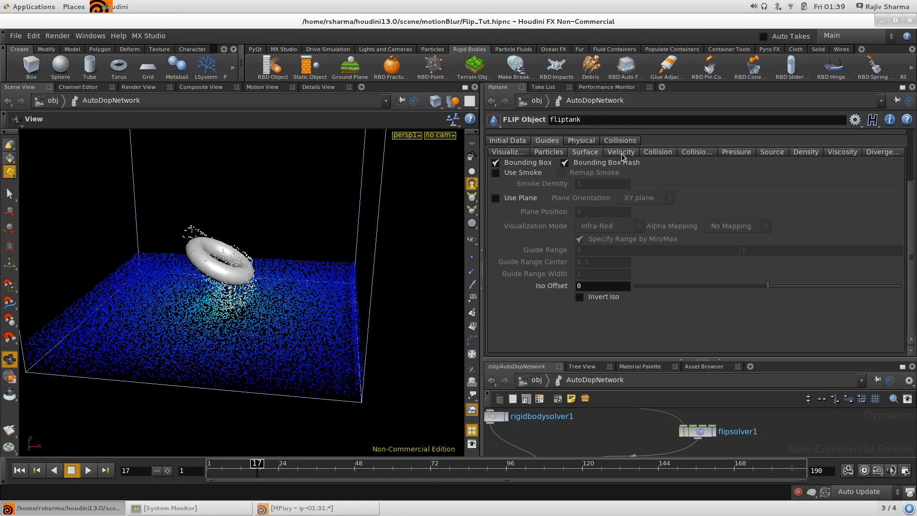
pyautogui.click(622, 153)
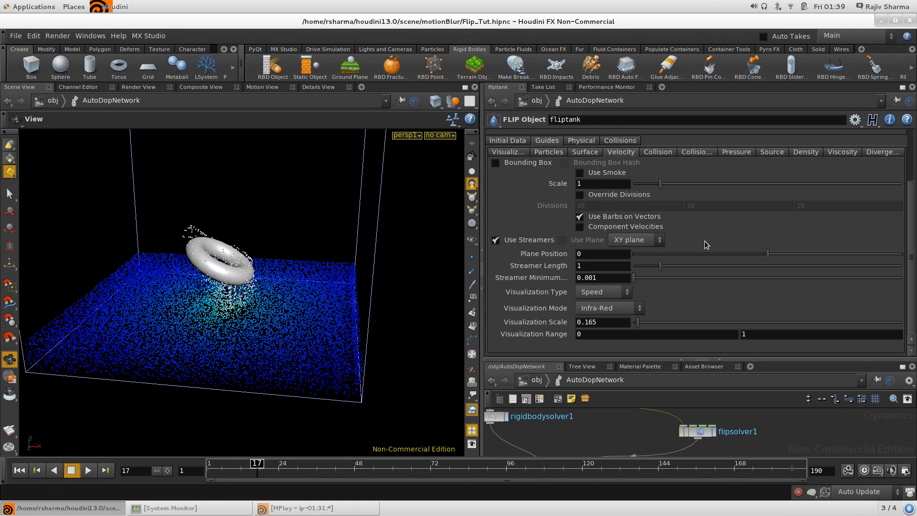
pyautogui.scroll(3, 704, 241)
pyautogui.click(651, 231)
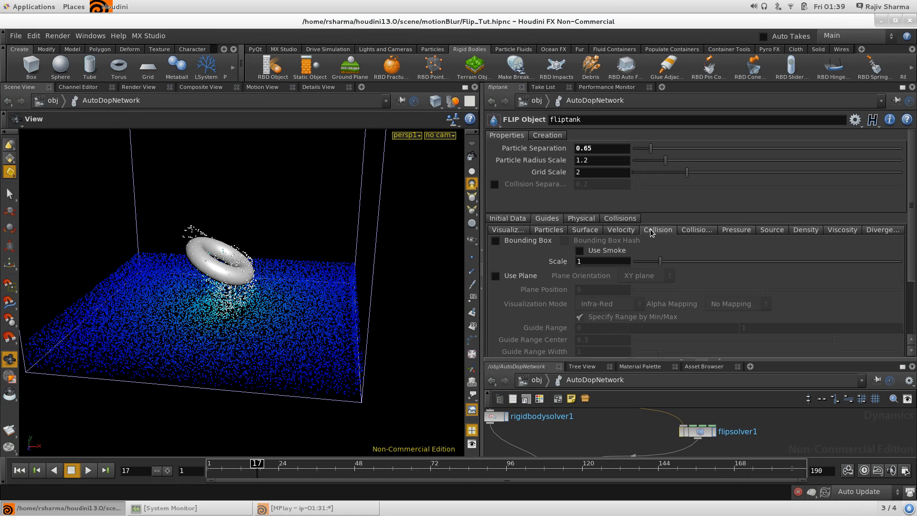
pyautogui.click(581, 218)
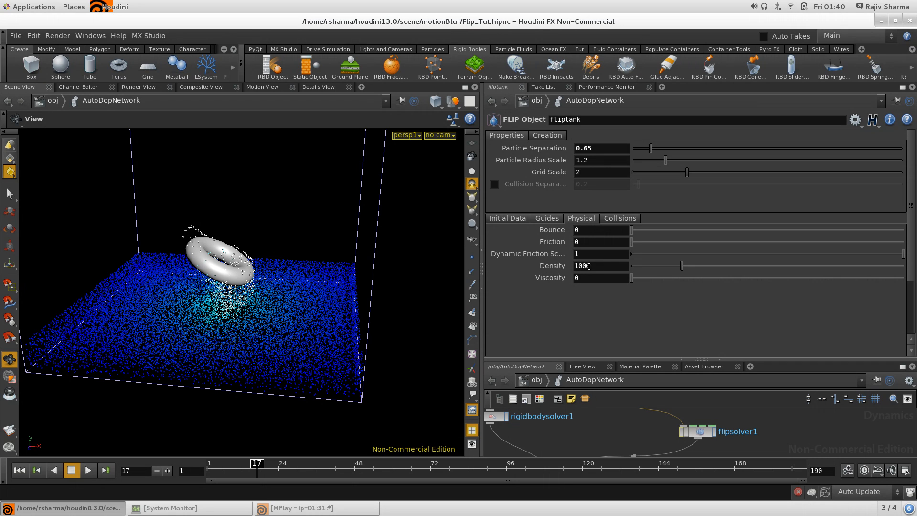
pyautogui.click(632, 220)
pyautogui.click(524, 219)
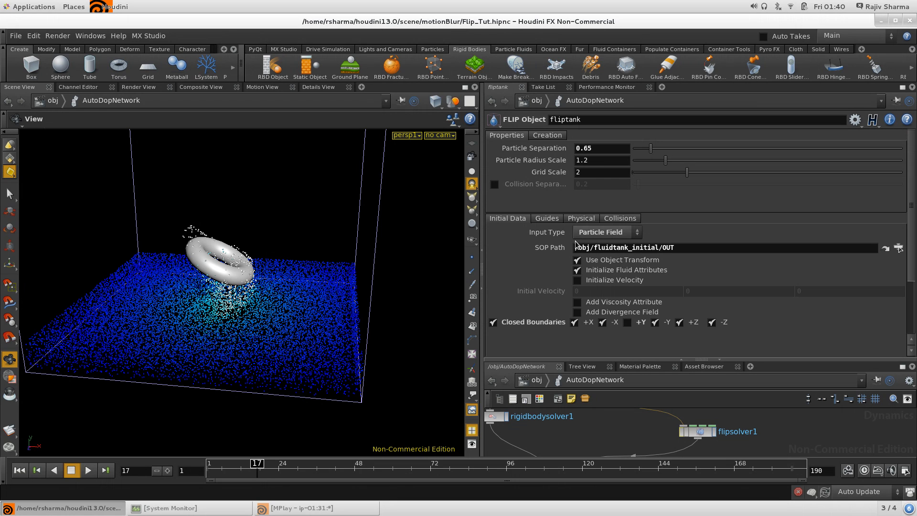
# Step: Review fliptank's Creation parameters and its Particles, Surface, Velocity and Collision guide settings
pyautogui.click(540, 137)
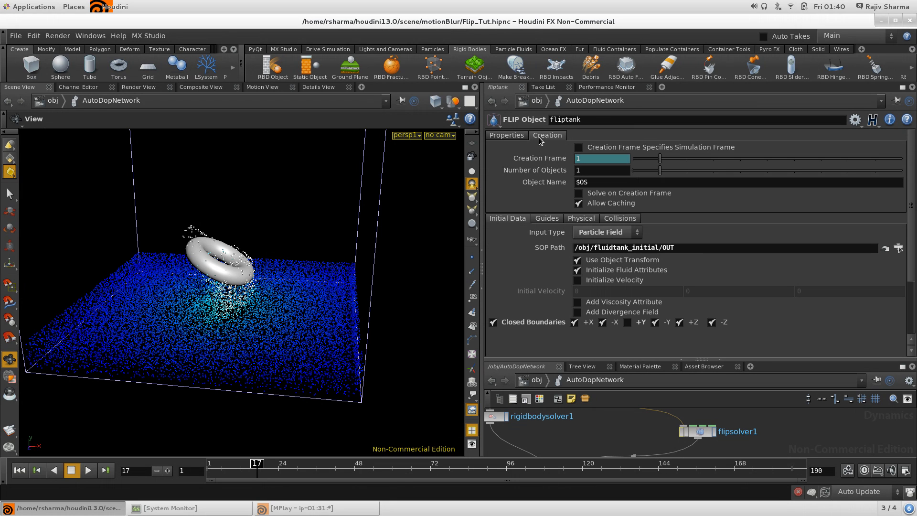
pyautogui.click(545, 220)
pyautogui.click(548, 230)
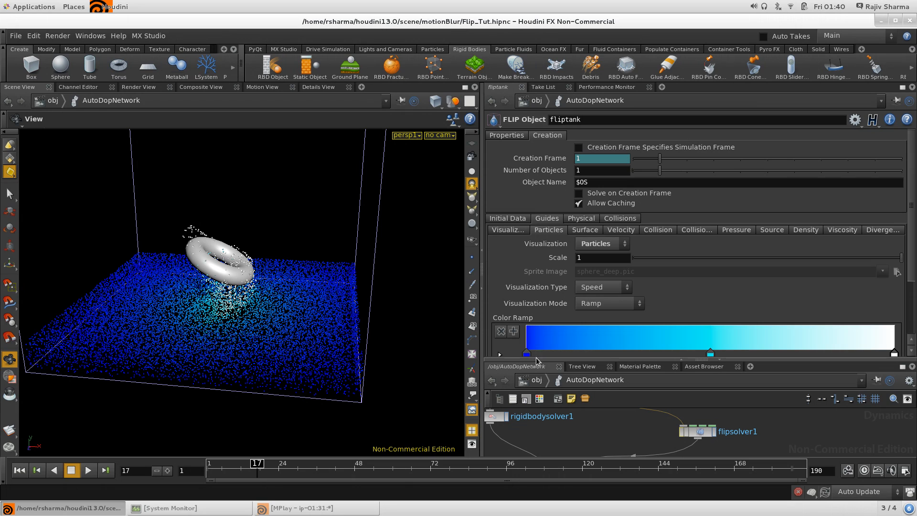
pyautogui.click(584, 230)
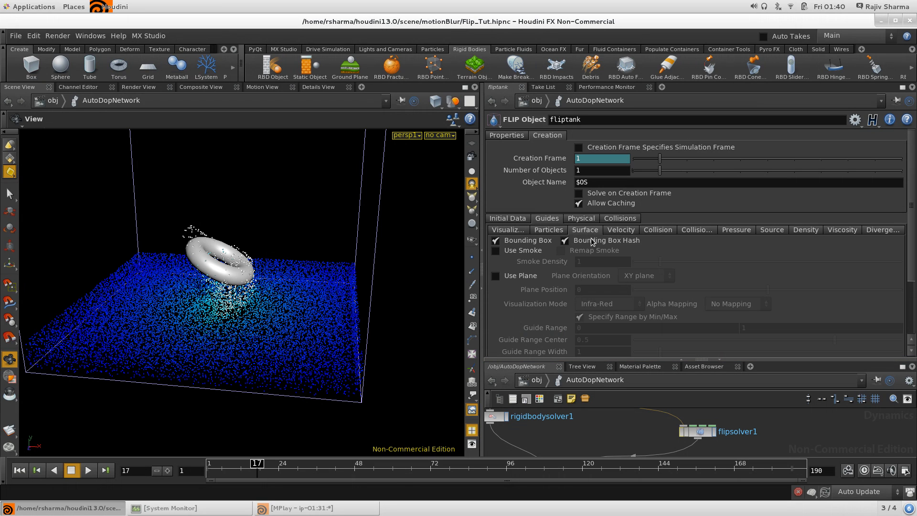
pyautogui.scroll(-2, 661, 321)
pyautogui.scroll(2, 661, 321)
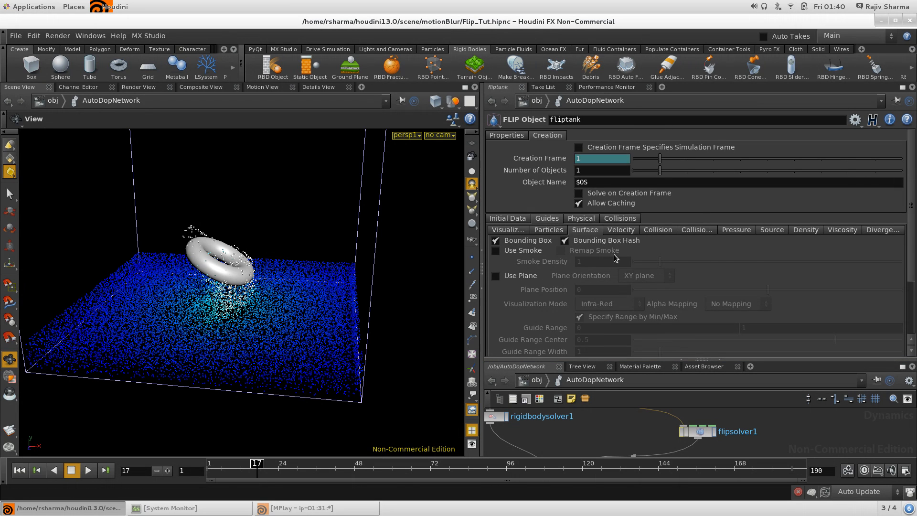
pyautogui.click(621, 230)
pyautogui.scroll(-3, 696, 276)
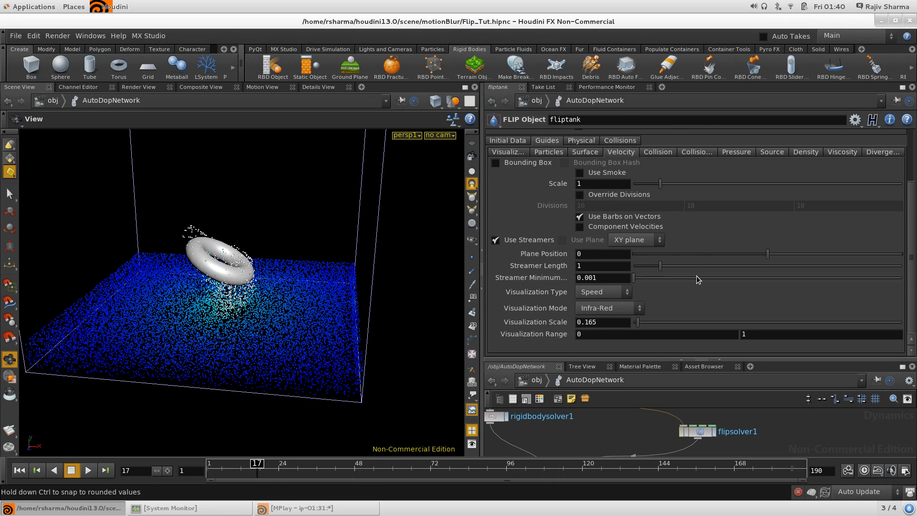
pyautogui.click(669, 153)
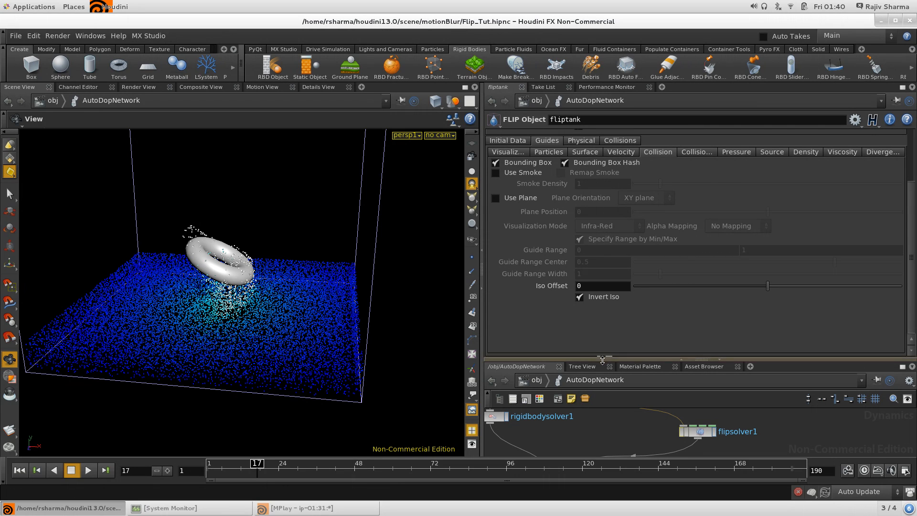
# Step: Enlarge the network view and move the fliptank node directly above flipsolver1
pyautogui.moveTo(603, 359); pyautogui.dragTo(603, 221)
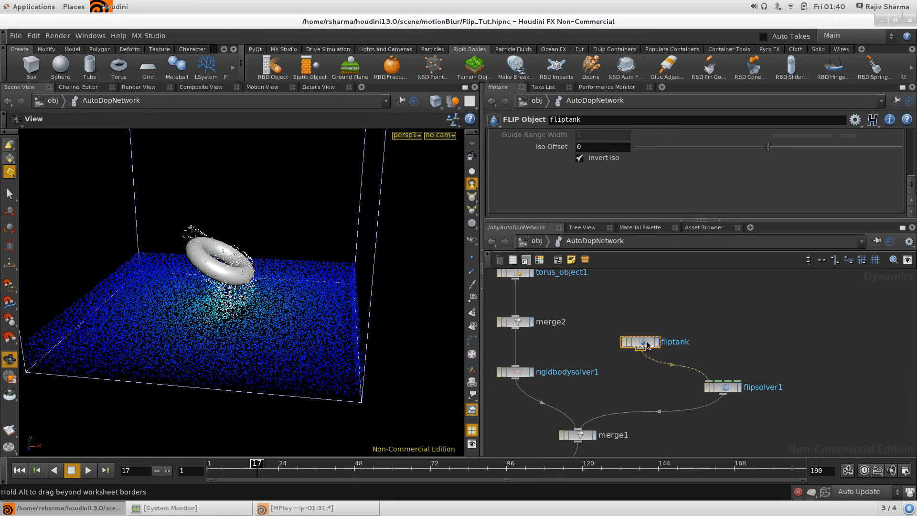
pyautogui.moveTo(649, 347); pyautogui.dragTo(715, 315)
pyautogui.moveTo(662, 326); pyautogui.dragTo(639, 398, button='middle')
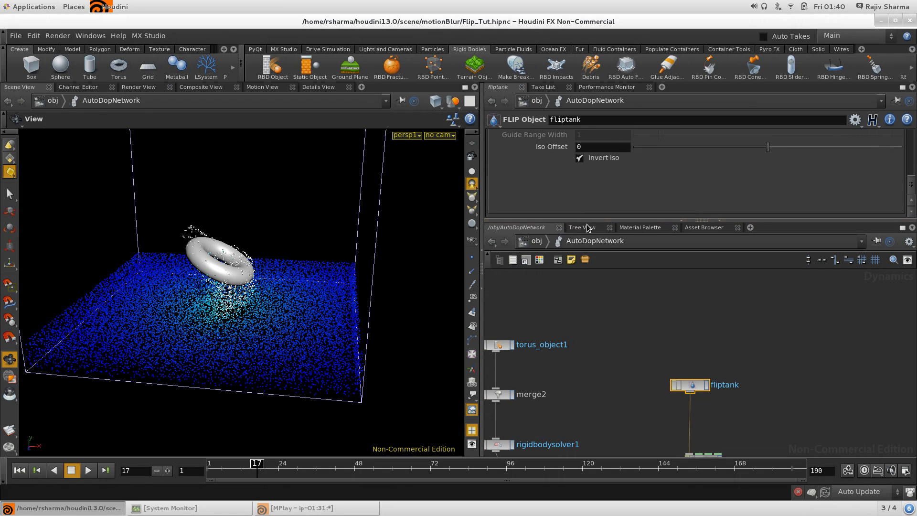
# Step: Set the Particle Separation of fliptank to 0.4
pyautogui.moveTo(579, 220); pyautogui.dragTo(577, 315)
pyautogui.scroll(5, 557, 263)
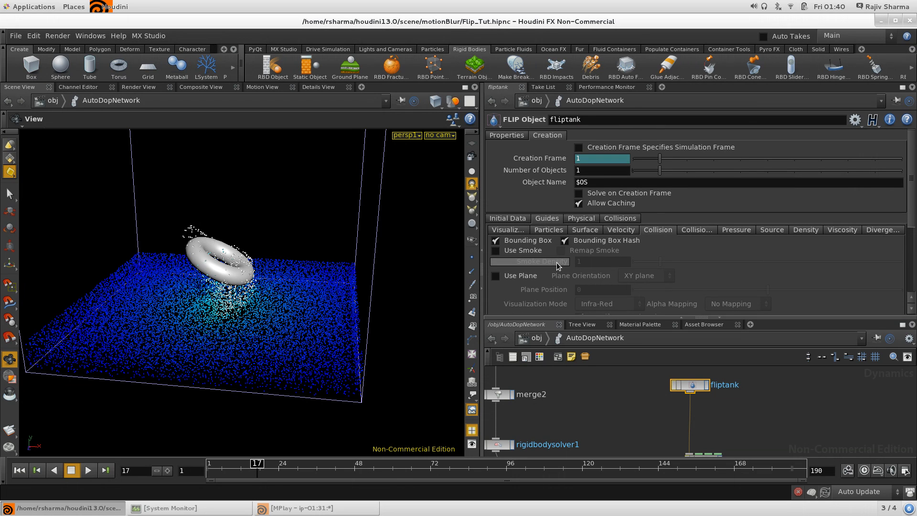
pyautogui.click(506, 135)
pyautogui.write('0.4')
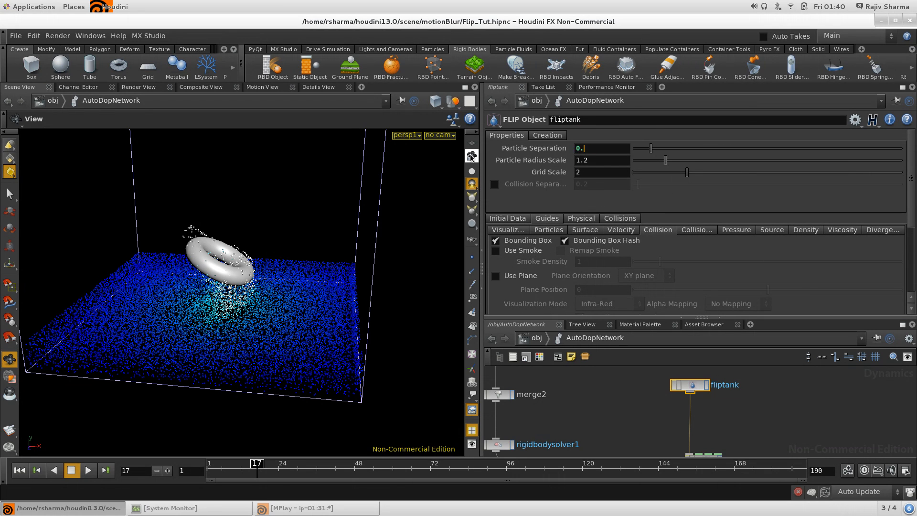
pyautogui.press('Return')
# Step: Play the finer simulation from frame 1, stop at frame 14, and inspect the splash around the torus up close
pyautogui.click(19, 470)
pyautogui.click(88, 471)
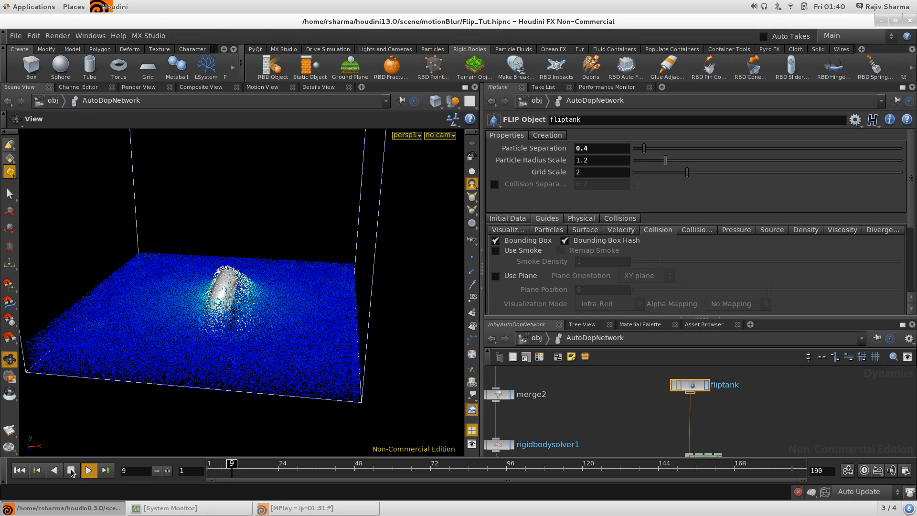
pyautogui.click(70, 471)
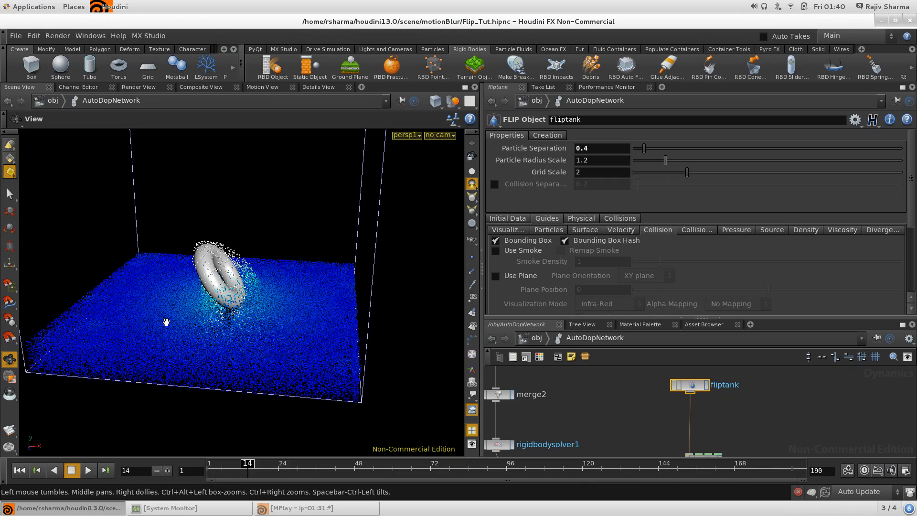
pyautogui.moveTo(154, 305); pyautogui.dragTo(193, 304)
pyautogui.moveTo(193, 329); pyautogui.dragTo(204, 344, button='middle')
pyautogui.moveTo(205, 344); pyautogui.dragTo(272, 334, button='right')
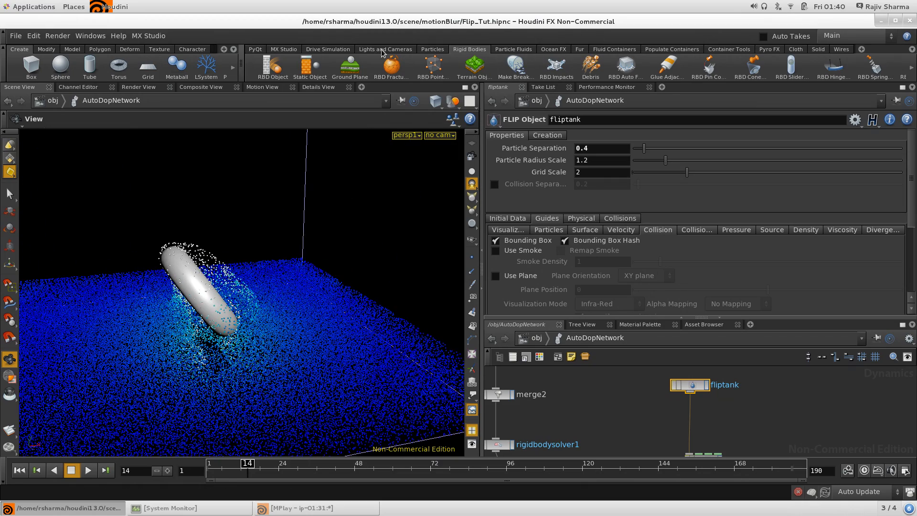
# Step: Add whitewater to the fluid tank, using fliptank as the source fluid
pyautogui.click(510, 50)
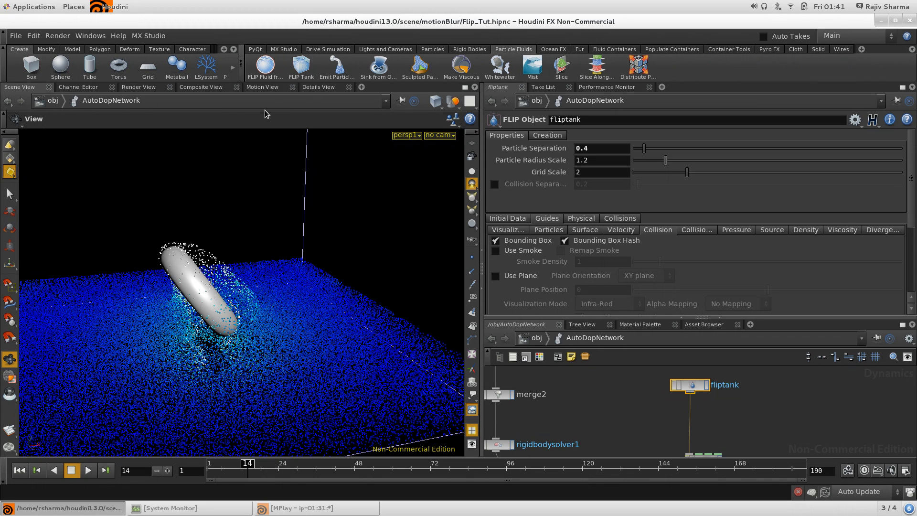
pyautogui.click(497, 70)
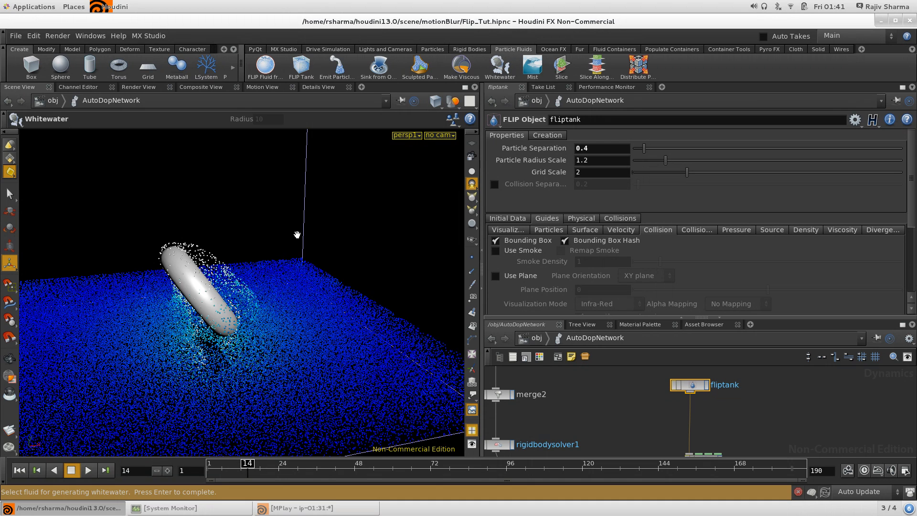
pyautogui.keyDown('alt'); pyautogui.moveTo(296, 234); pyautogui.dragTo(113, 244, button='right'); pyautogui.keyUp('alt')
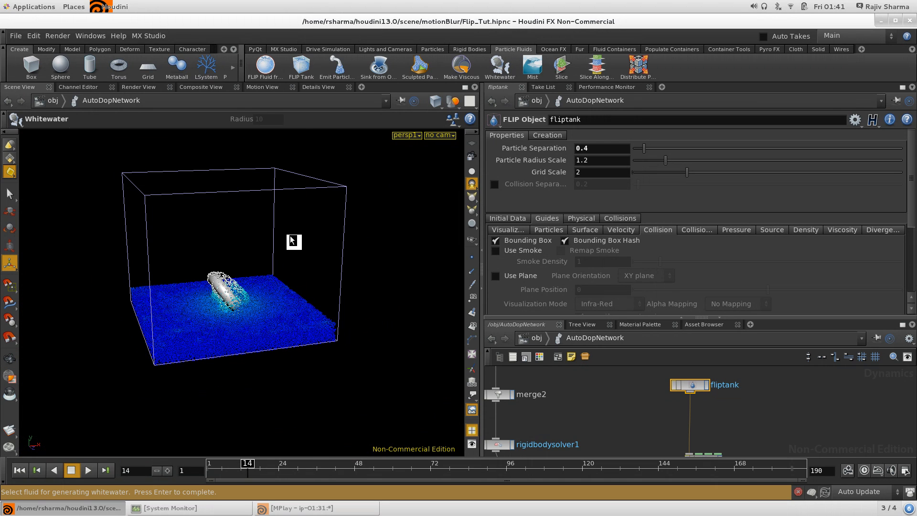
pyautogui.moveTo(66, 184); pyautogui.dragTo(210, 387)
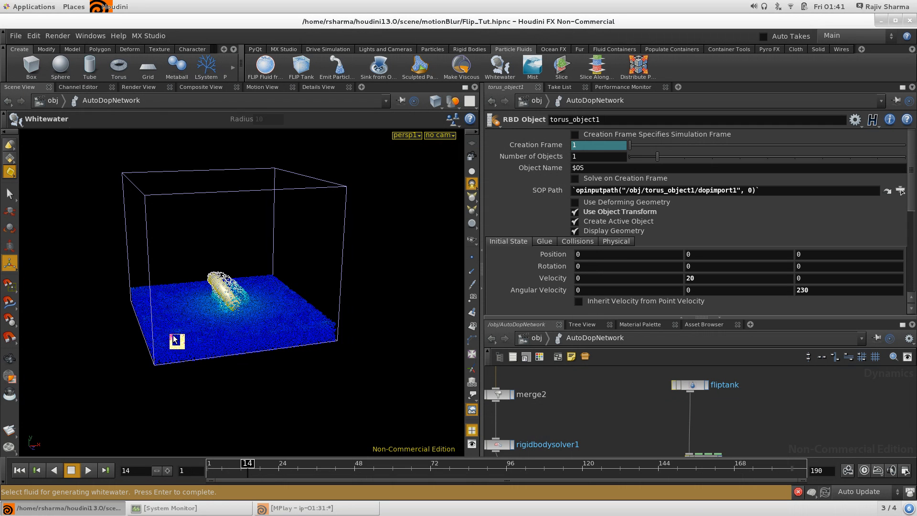
pyautogui.moveTo(100, 178); pyautogui.dragTo(139, 357)
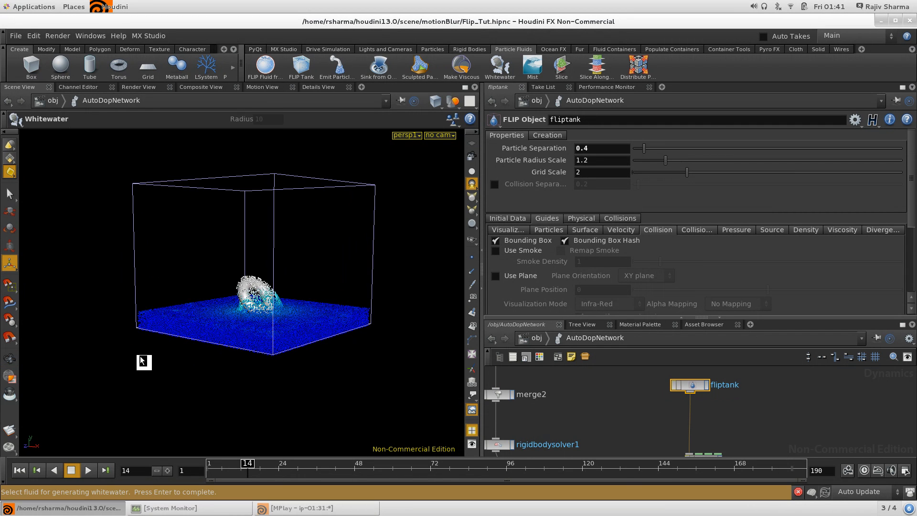
pyautogui.press('Return')
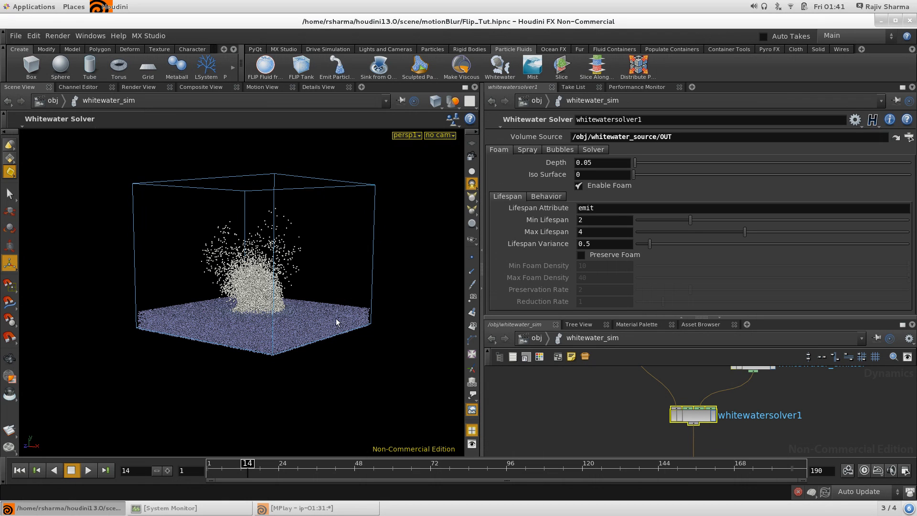
# Step: Enlarge the network view, review whitewatersolver1's Spray and Bubbles settings, and inspect the whitewater around the torus up close
pyautogui.moveTo(514, 318); pyautogui.dragTo(473, 281)
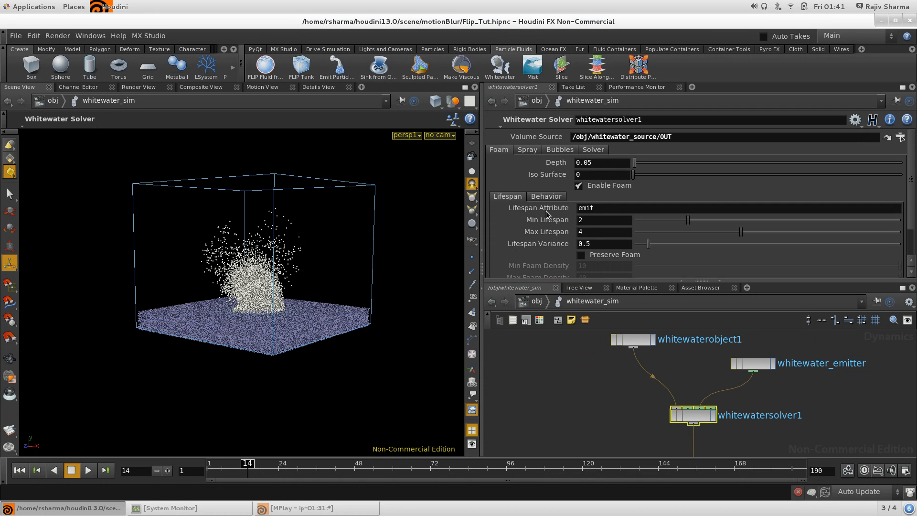
pyautogui.click(528, 151)
pyautogui.click(561, 149)
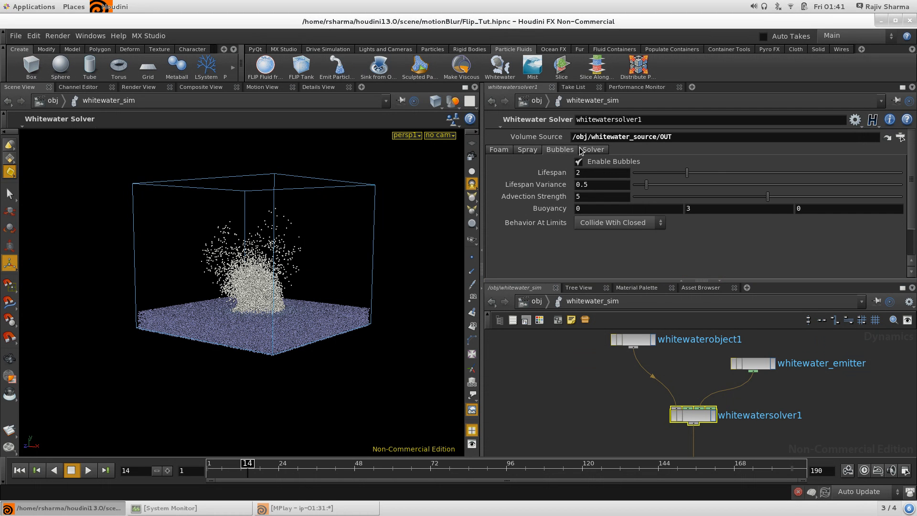
pyautogui.press('Escape')
pyautogui.moveTo(140, 266); pyautogui.dragTo(231, 391, button='right')
pyautogui.moveTo(236, 389); pyautogui.dragTo(303, 317, button='middle')
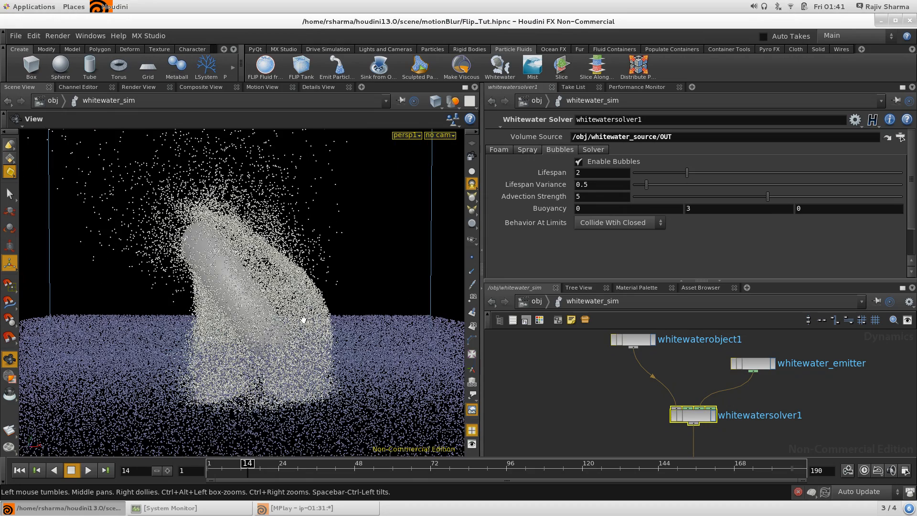
# Step: Disable foam, spray and bubbles on whitewatersolver1 one after another to compare their contributions
pyautogui.click(498, 150)
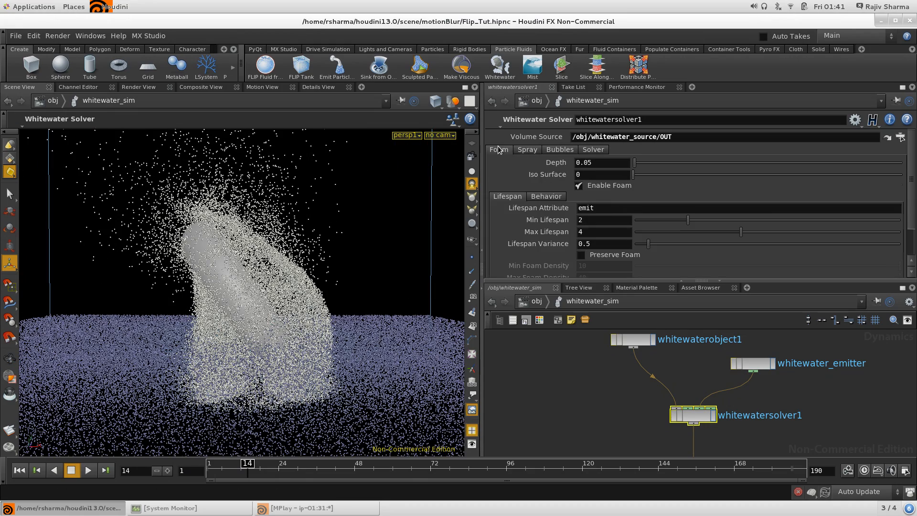
pyautogui.click(604, 187)
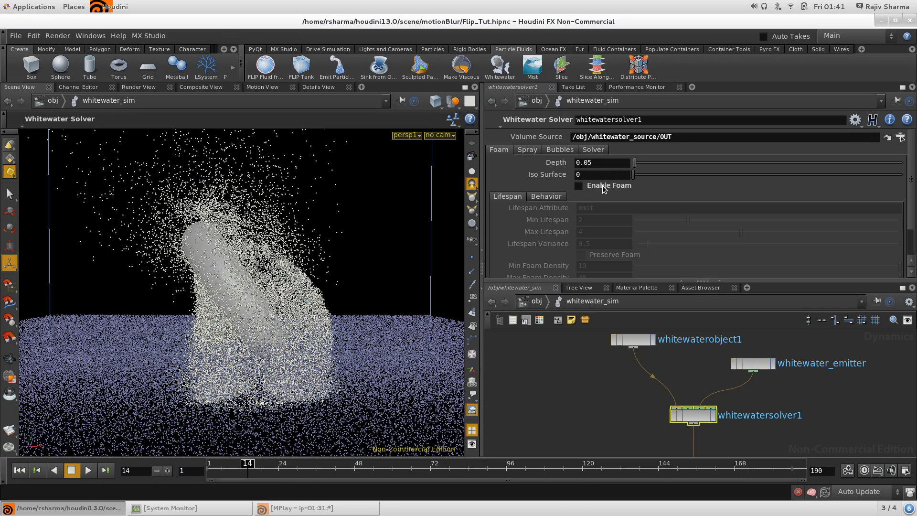
pyautogui.click(528, 150)
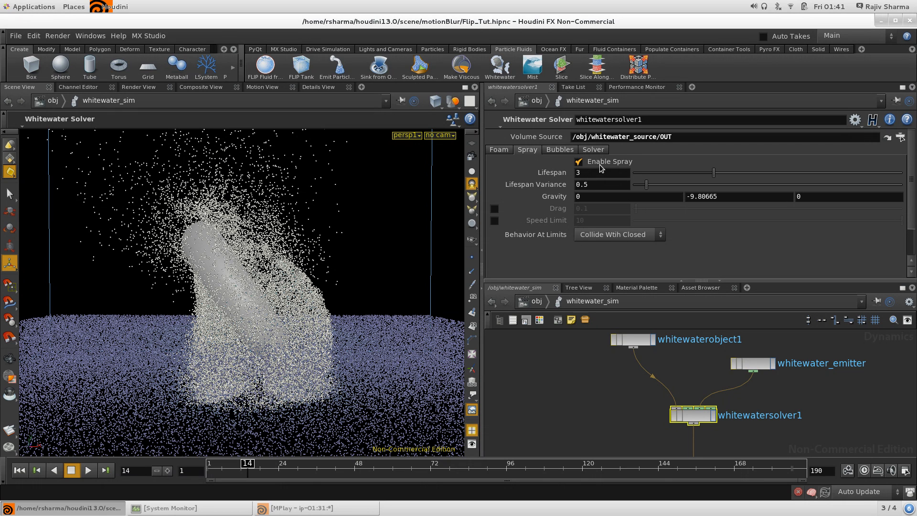
pyautogui.click(597, 162)
pyautogui.click(568, 150)
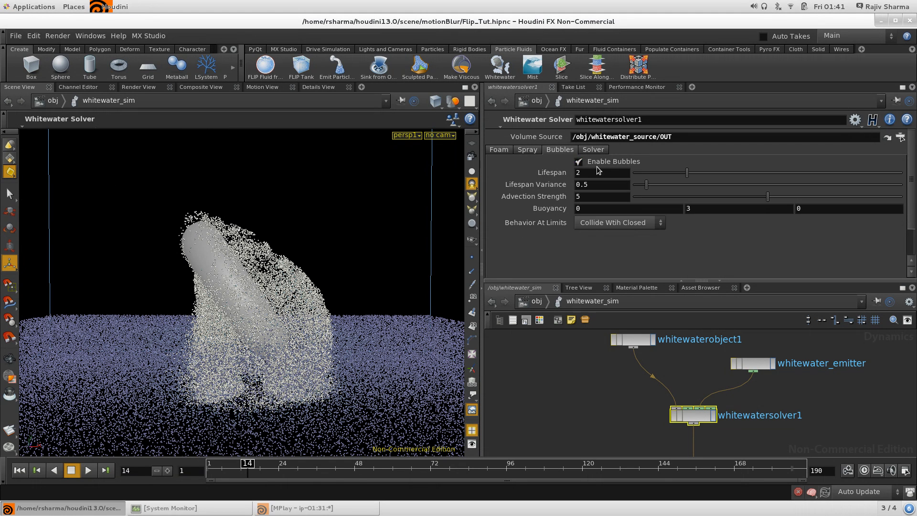
pyautogui.click(603, 161)
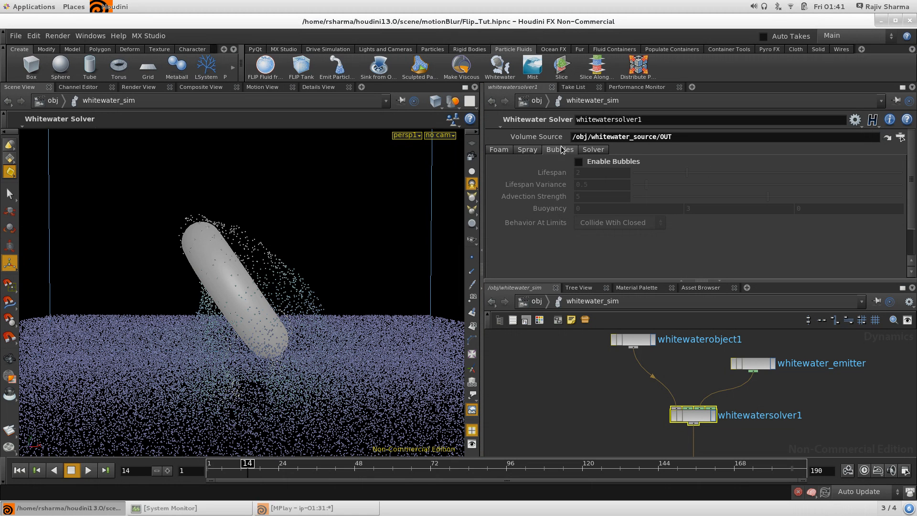
# Step: Re-enable bubbles, spray and foam on whitewatersolver1
pyautogui.click(608, 165)
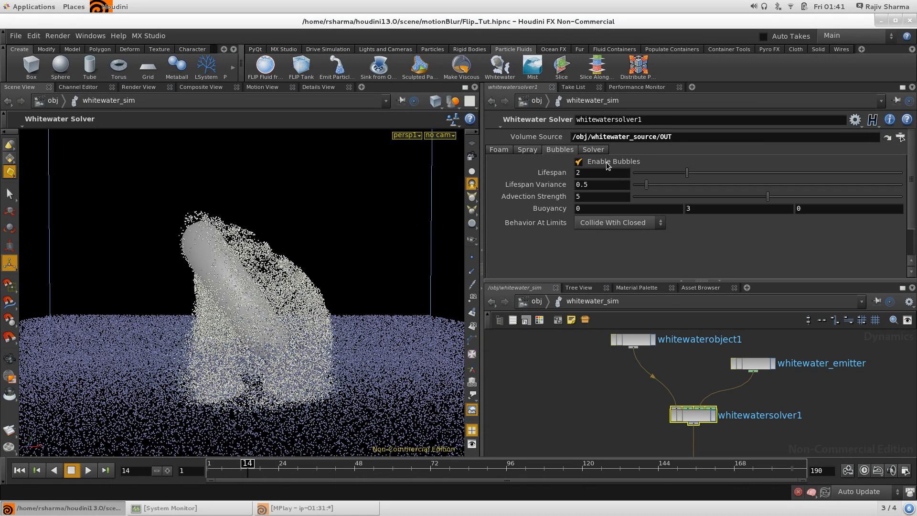
pyautogui.click(525, 150)
pyautogui.click(610, 164)
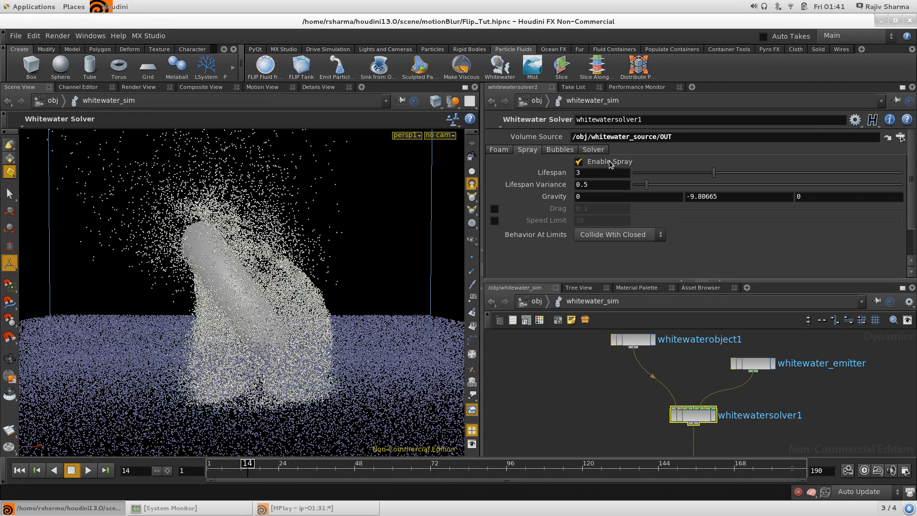
pyautogui.click(499, 150)
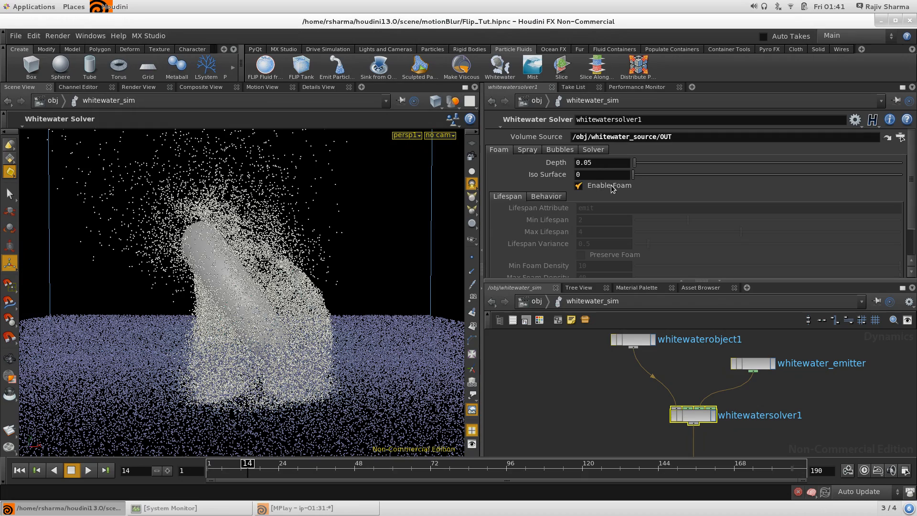
pyautogui.click(612, 186)
# Step: Play the whitewater simulation from frame 1 with the whole tank in view and stop at frame 27
pyautogui.moveTo(358, 246); pyautogui.dragTo(128, 273, button='right')
pyautogui.moveTo(128, 272); pyautogui.dragTo(233, 317)
pyautogui.moveTo(233, 325); pyautogui.dragTo(237, 351, button='middle')
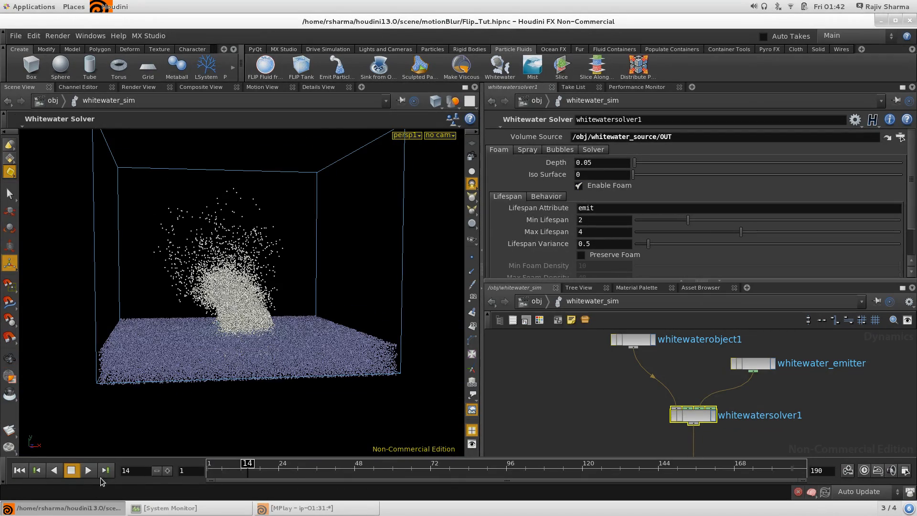
pyautogui.click(17, 471)
pyautogui.click(87, 471)
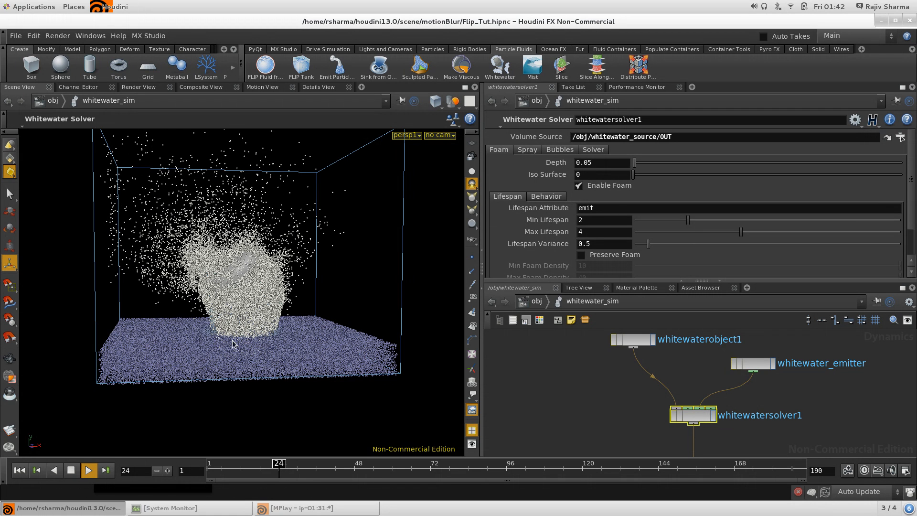
pyautogui.click(73, 472)
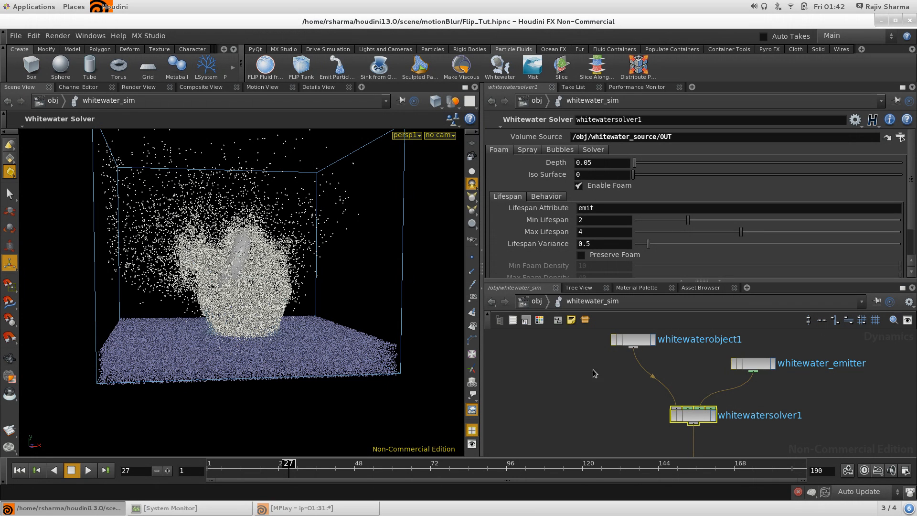
# Step: Set whitewater_emitter's Inherit Velocity to 0.05 and Radial Velocity to 0.02
pyautogui.click(751, 364)
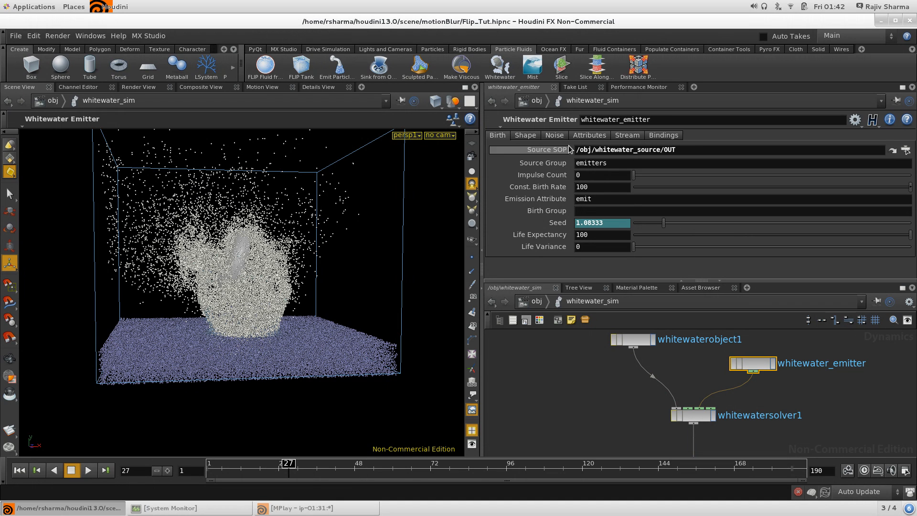
pyautogui.click(585, 136)
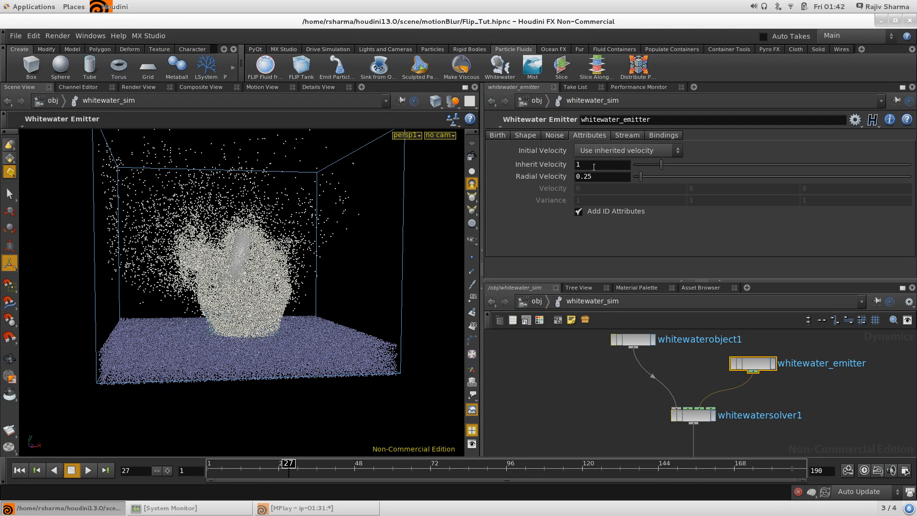
pyautogui.moveTo(594, 166); pyautogui.dragTo(436, 187)
pyautogui.press('Tab')
# Step: Replay the whitewater simulation from frame 1, inspect the foam from several angles, and stop at frame 127
pyautogui.click(20, 470)
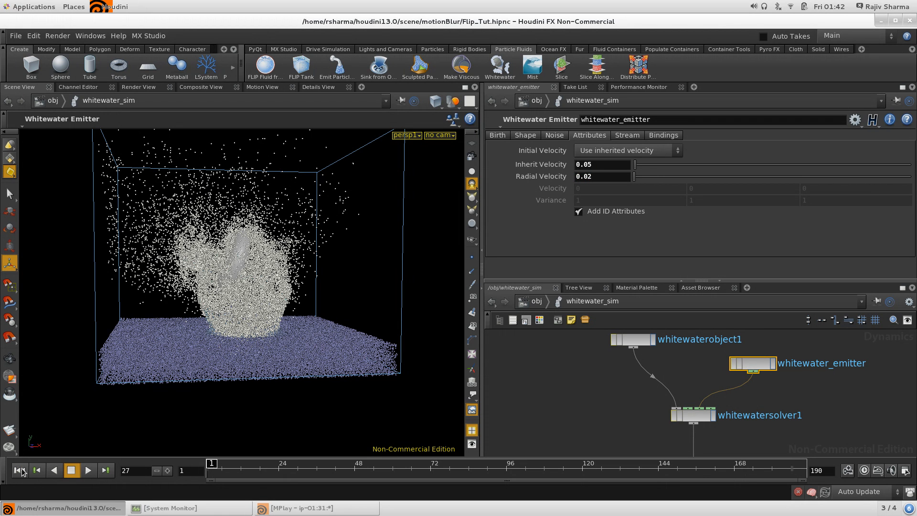
pyautogui.click(89, 470)
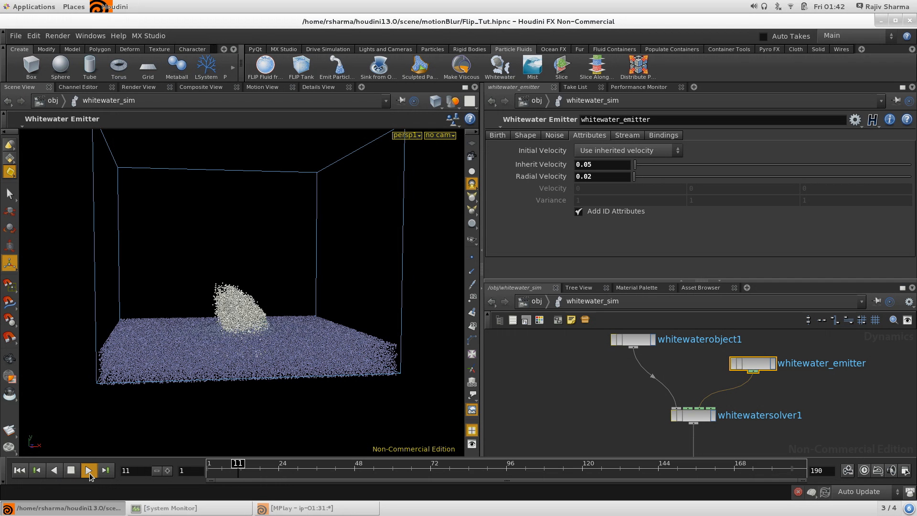
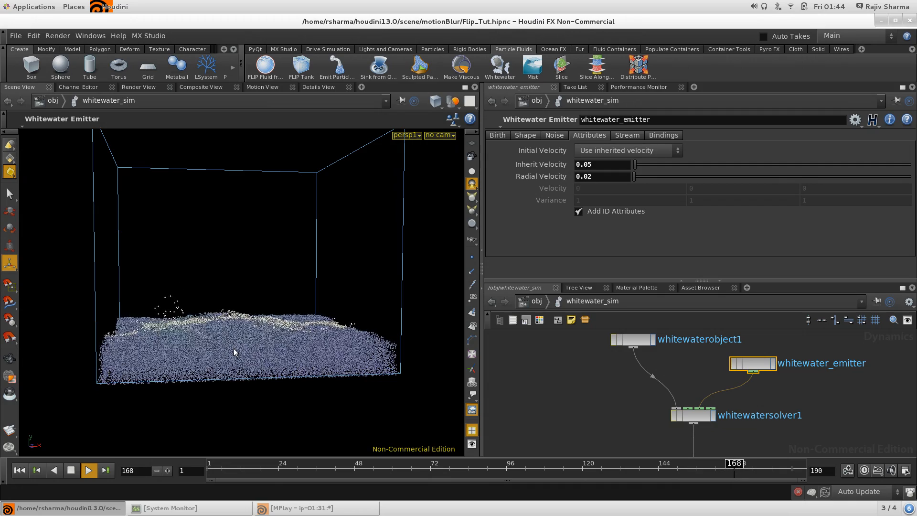
pyautogui.press('Escape')
pyautogui.moveTo(236, 322); pyautogui.dragTo(263, 398)
pyautogui.moveTo(263, 398); pyautogui.dragTo(276, 398, button='right')
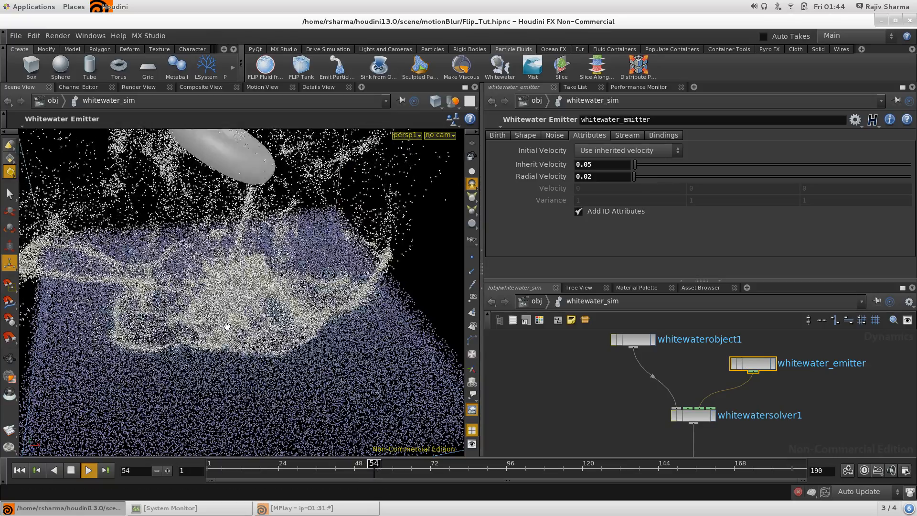
pyautogui.moveTo(223, 333); pyautogui.dragTo(223, 313)
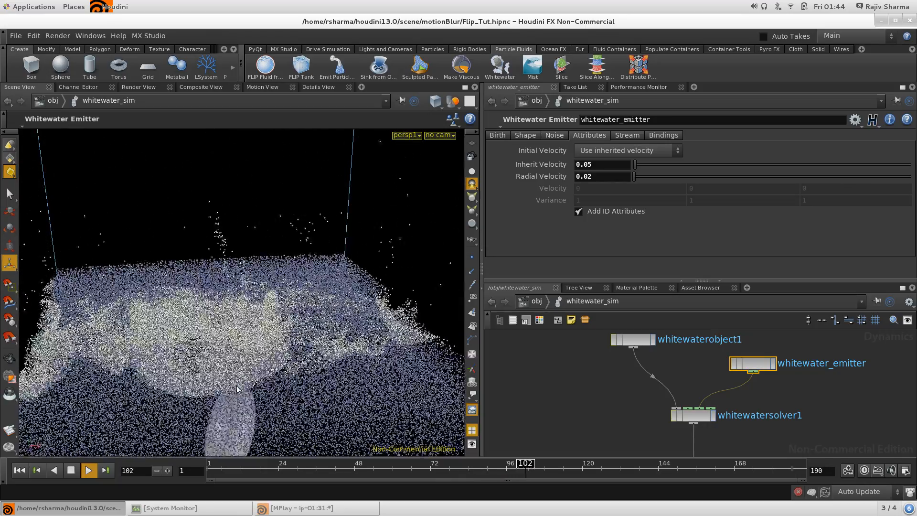
pyautogui.moveTo(234, 425)
pyautogui.mouseDown()
pyautogui.moveTo(240, 415)
pyautogui.moveTo(241, 423)
pyautogui.mouseUp()
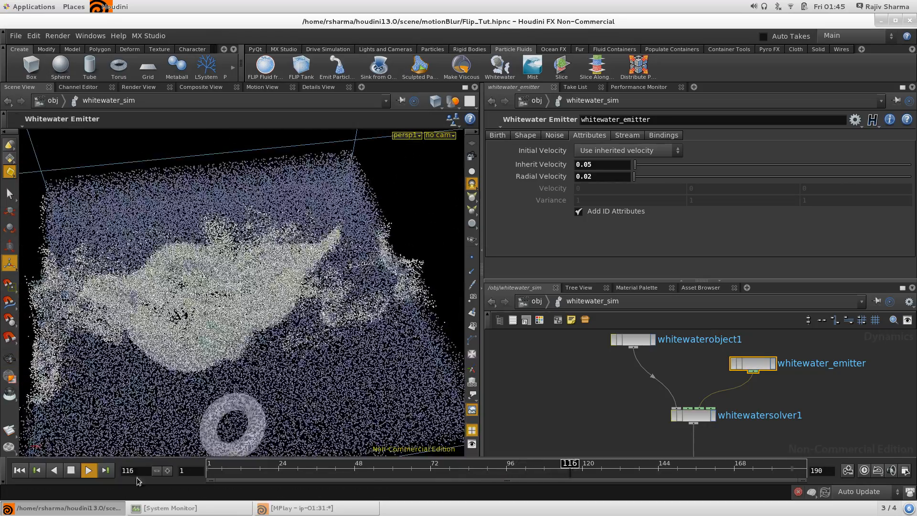
pyautogui.click(74, 473)
# Step: Resume playback from frame 127 with the whole tank in view and stop at frame 162
pyautogui.moveTo(307, 344); pyautogui.dragTo(181, 365, button='right')
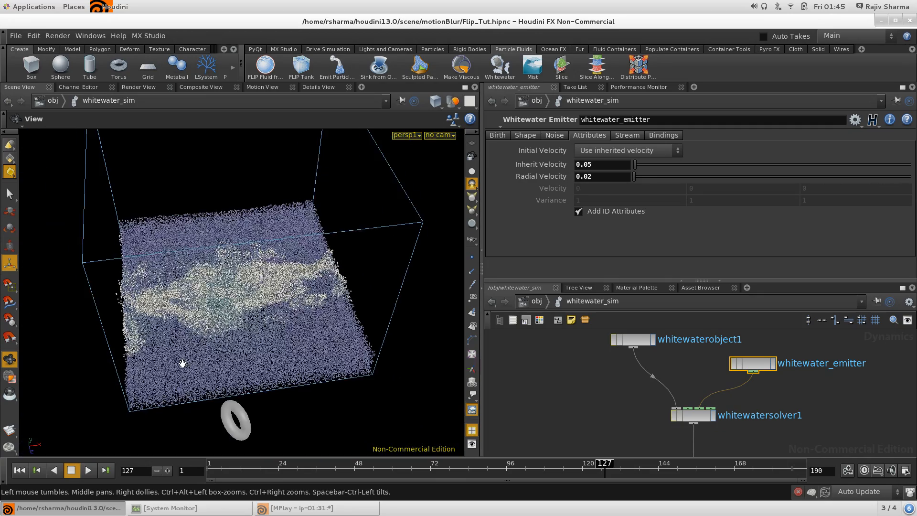
pyautogui.moveTo(181, 364); pyautogui.dragTo(183, 339)
pyautogui.click(90, 472)
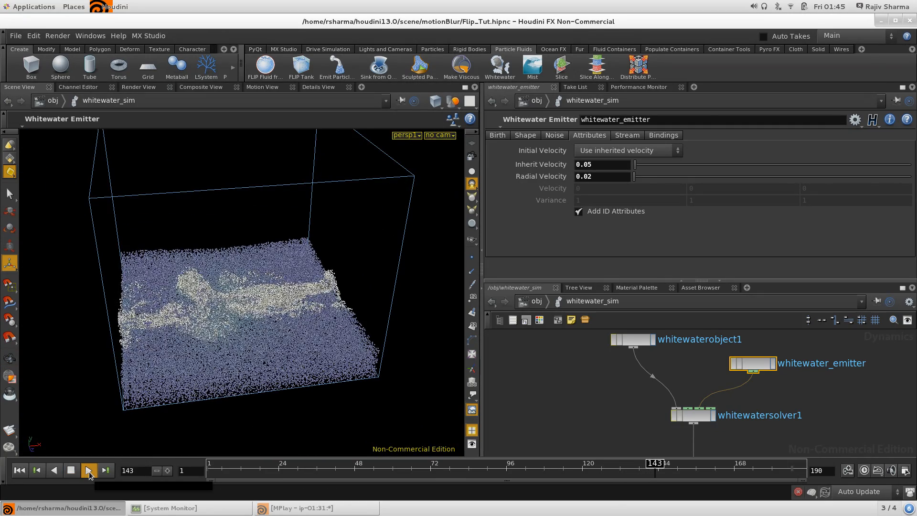
pyautogui.click(69, 470)
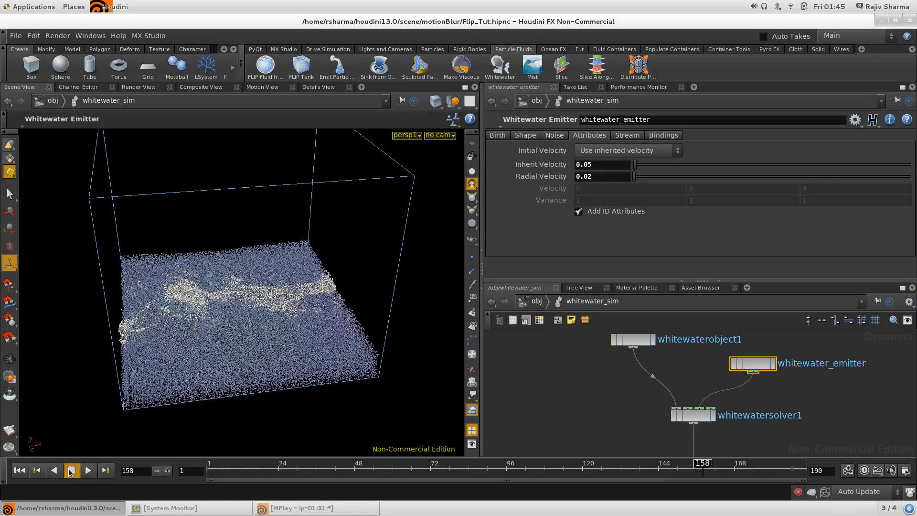
# Step: Frame the whole water surface from a low angle and create a new camera from the current view
pyautogui.press('space')
pyautogui.scroll(10, 244, 325)
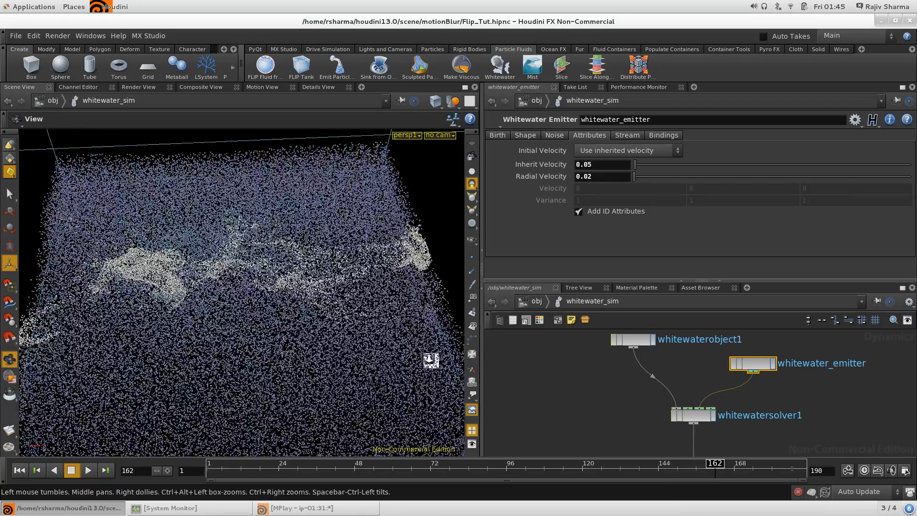
pyautogui.moveTo(221, 328); pyautogui.dragTo(184, 377, button='right')
pyautogui.moveTo(184, 376)
pyautogui.mouseDown()
pyautogui.moveTo(196, 344)
pyautogui.moveTo(207, 346)
pyautogui.moveTo(198, 381)
pyautogui.mouseUp()
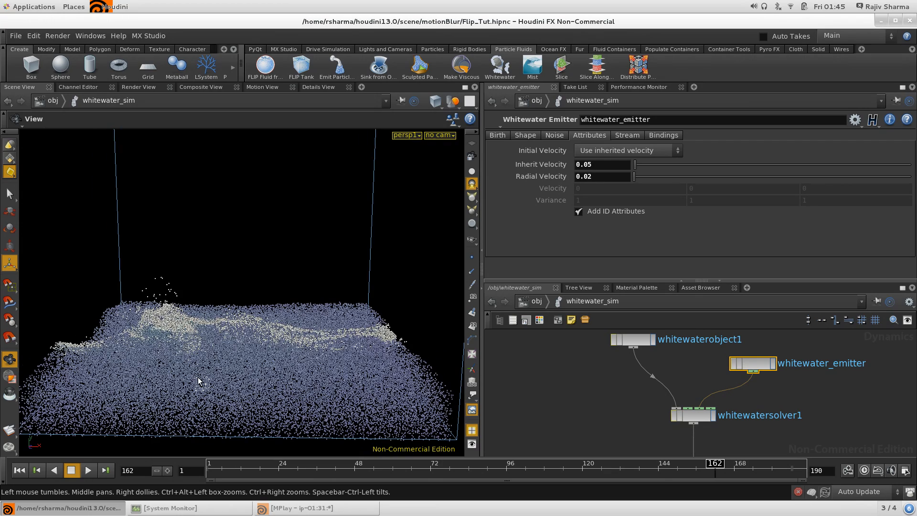
pyautogui.press('Escape')
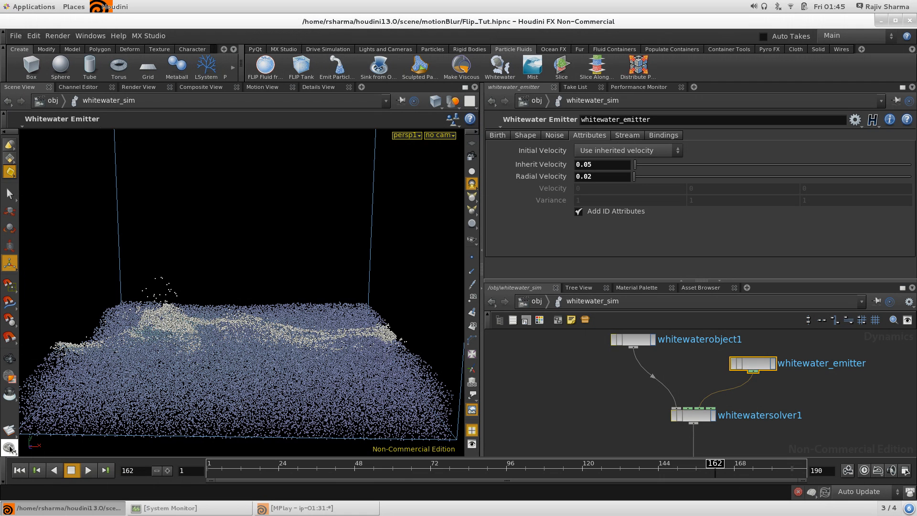
pyautogui.click(439, 135)
pyautogui.click(458, 164)
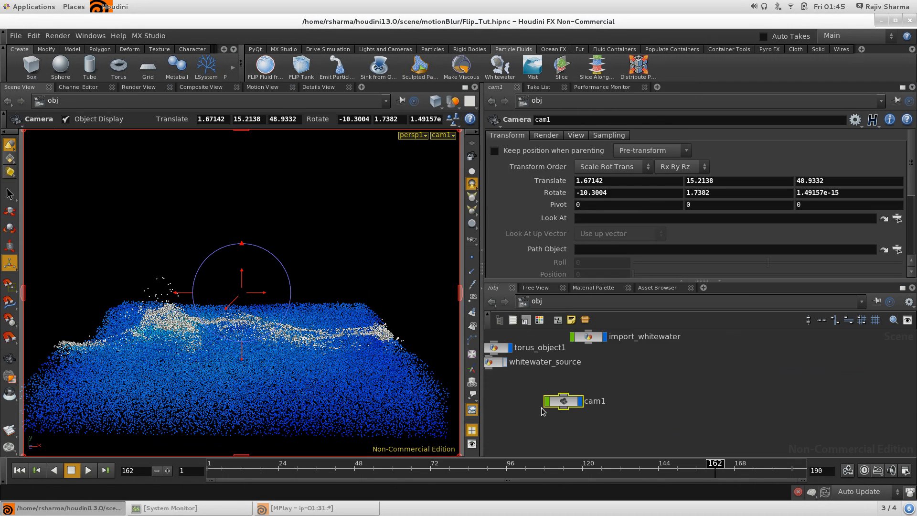
# Step: Add a ROP Network to the object network near cam1
pyautogui.click(695, 407)
pyautogui.press('Tab')
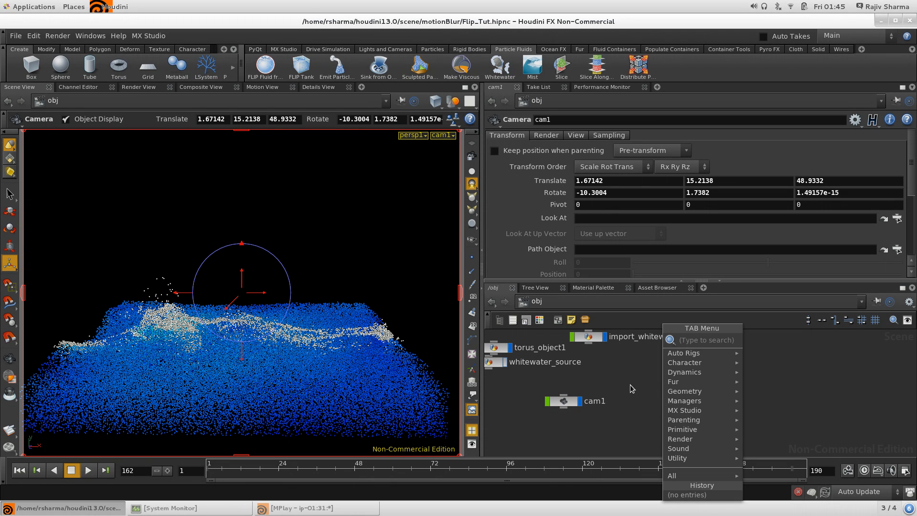
pyautogui.write('rop')
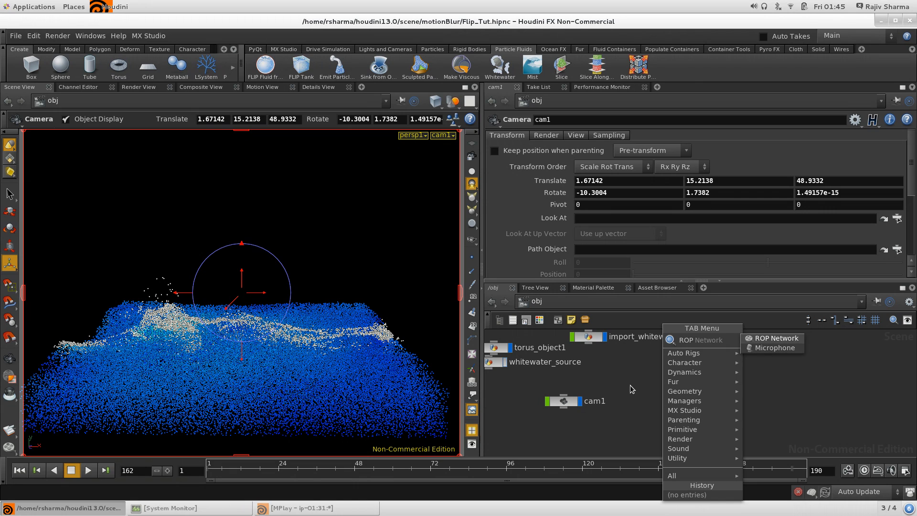
pyautogui.press('Return')
pyautogui.click(629, 385)
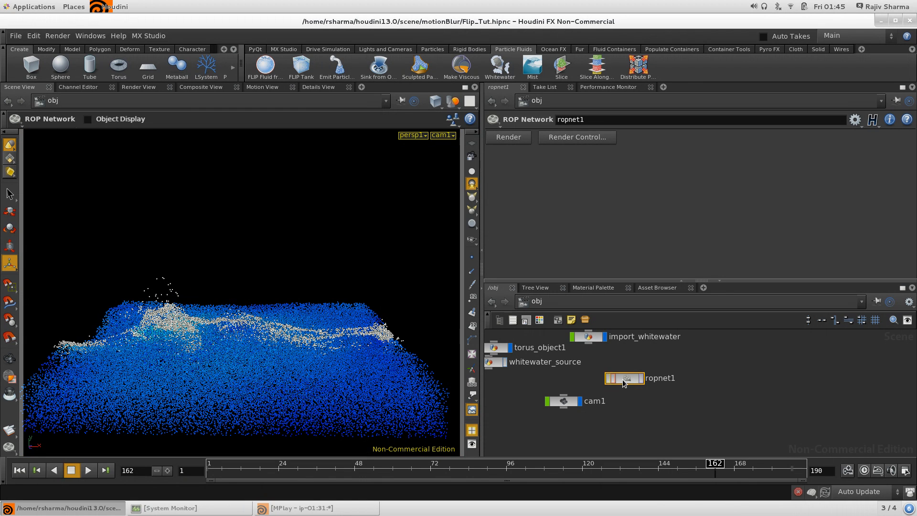
# Step: Create a Mantra render node inside ropnet1
pyautogui.doubleClick(623, 379)
pyautogui.press('Tab')
pyautogui.write('M')
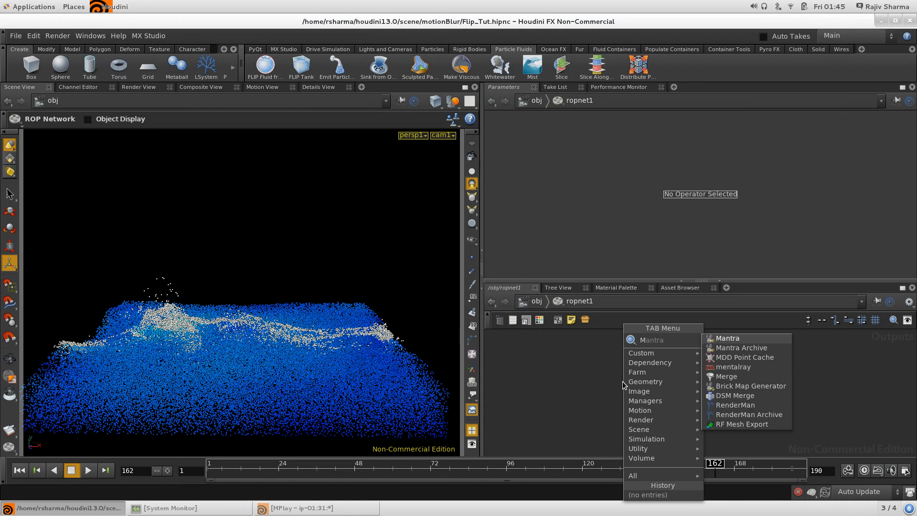
pyautogui.write('an')
pyautogui.press('Return')
pyautogui.click(623, 382)
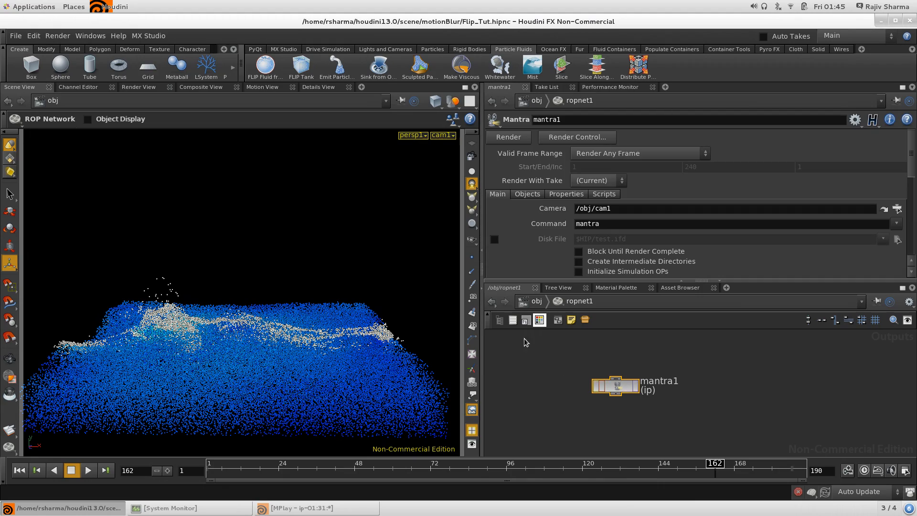
# Step: Go to frame 170, place cam1 below ropnet1 at object level, and test-render the cam1 view with mantra1
pyautogui.moveTo(387, 471); pyautogui.dragTo(746, 477)
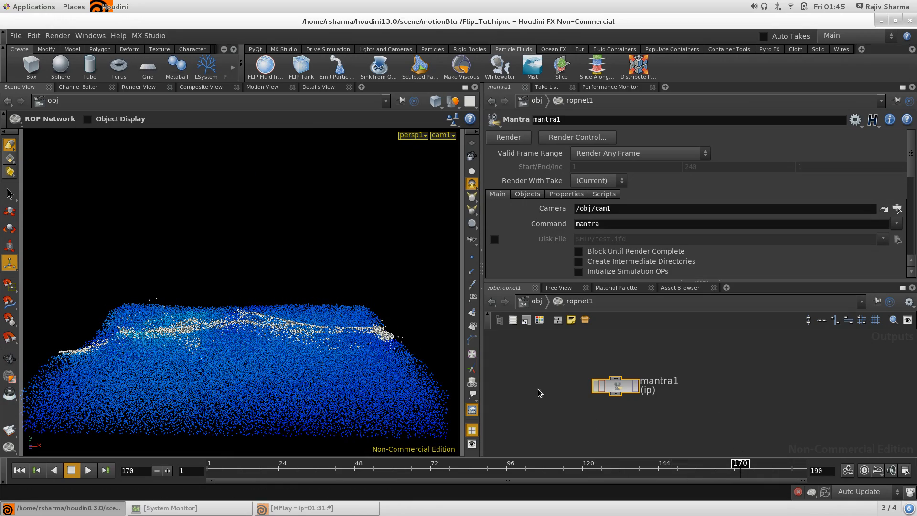
pyautogui.click(538, 302)
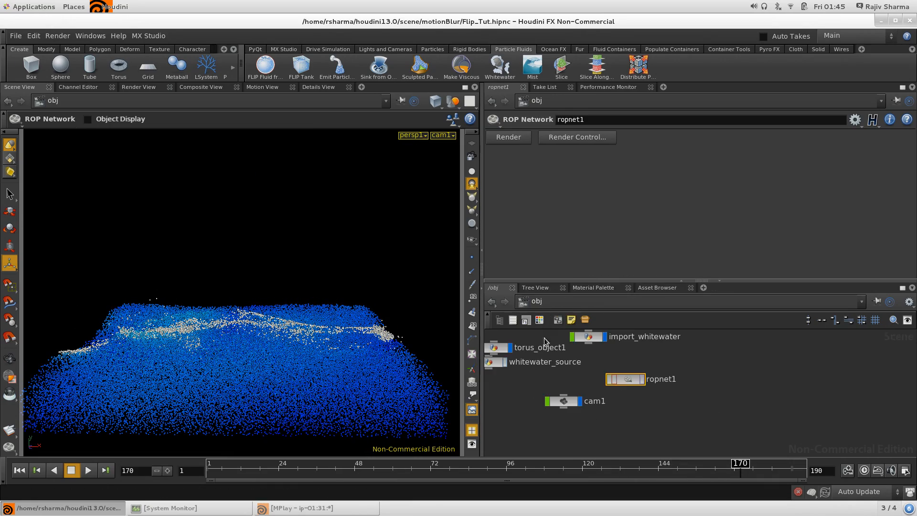
pyautogui.moveTo(574, 397); pyautogui.dragTo(643, 404)
pyautogui.click(632, 412)
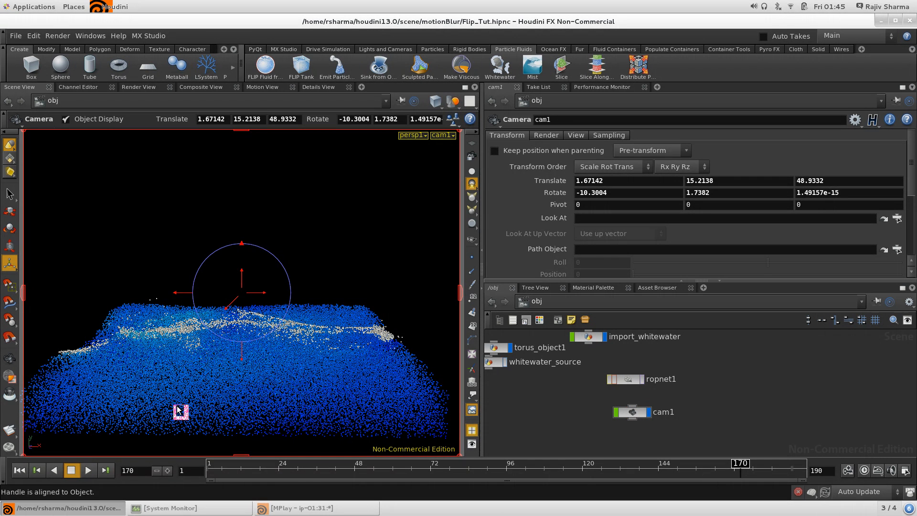
pyautogui.click(11, 449)
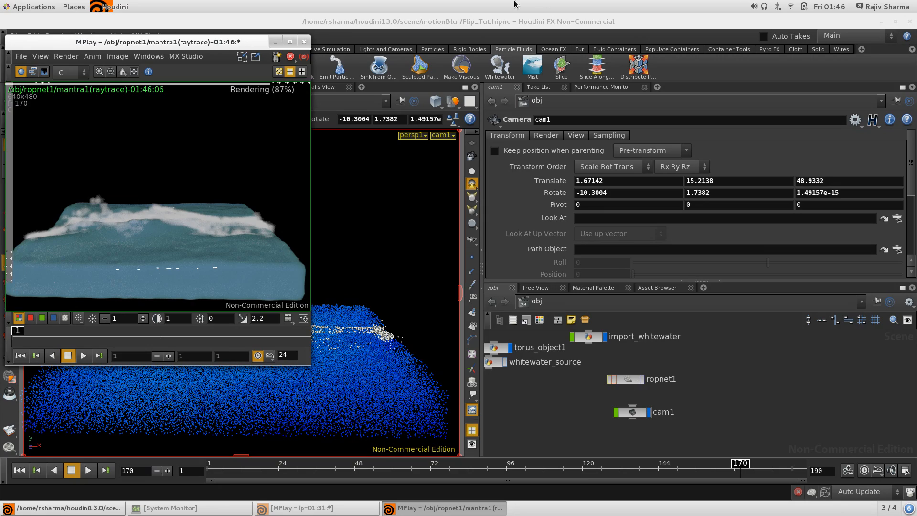
pyautogui.click(302, 41)
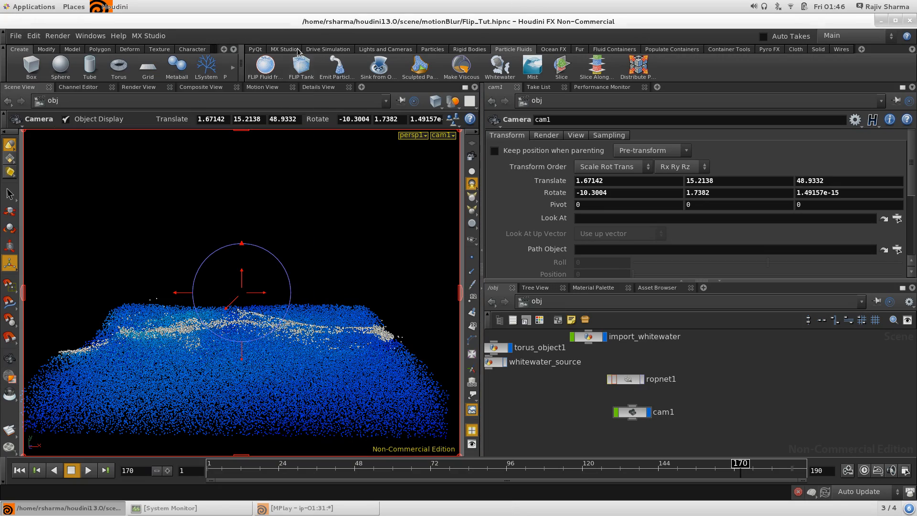
# Step: Leave the camera view, move in close to the foam line at frame 170, and render the close-up with mantra1
pyautogui.press('Escape')
pyautogui.moveTo(245, 345); pyautogui.dragTo(290, 312)
pyautogui.moveTo(140, 359); pyautogui.dragTo(158, 330)
pyautogui.moveTo(157, 331); pyautogui.dragTo(259, 266, button='middle')
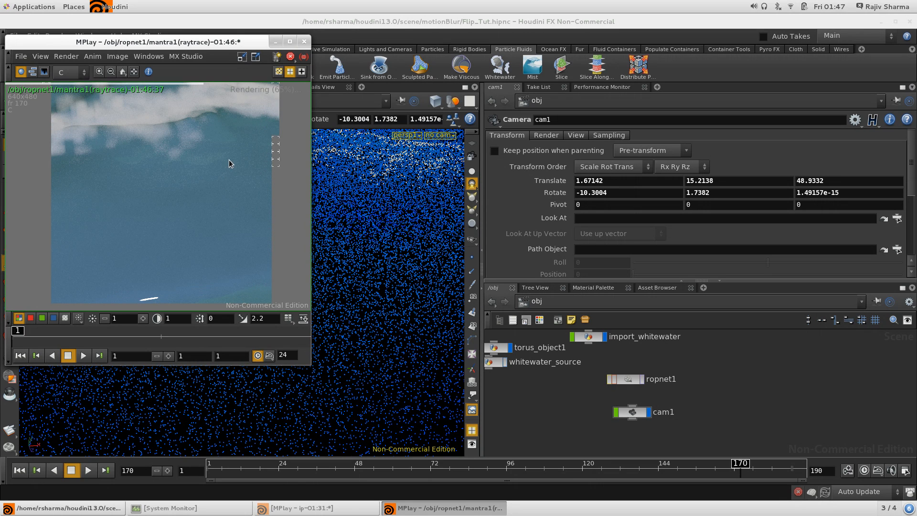
pyautogui.click(303, 42)
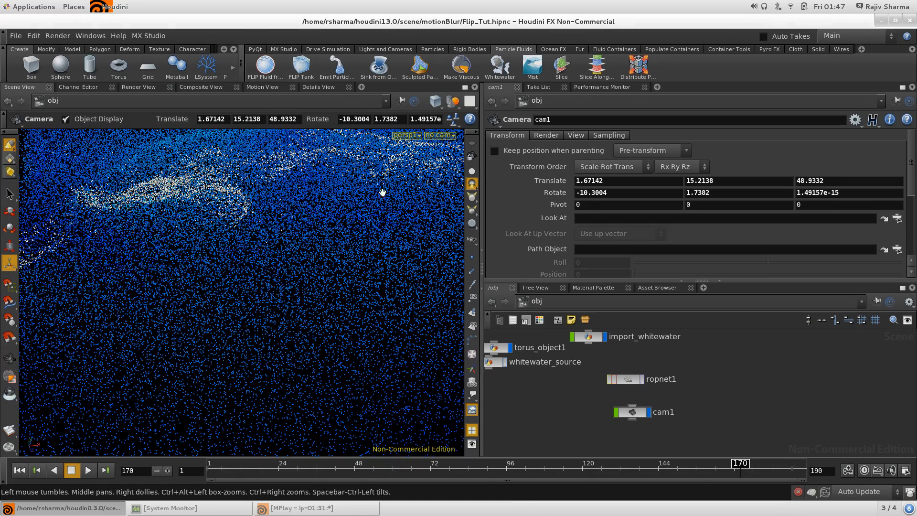
# Step: Go to frame 61 and examine the splash around the torus with the whole tank in view
pyautogui.moveTo(381, 190); pyautogui.dragTo(282, 295)
pyautogui.moveTo(282, 295); pyautogui.dragTo(233, 312, button='right')
pyautogui.moveTo(233, 312); pyautogui.dragTo(272, 286)
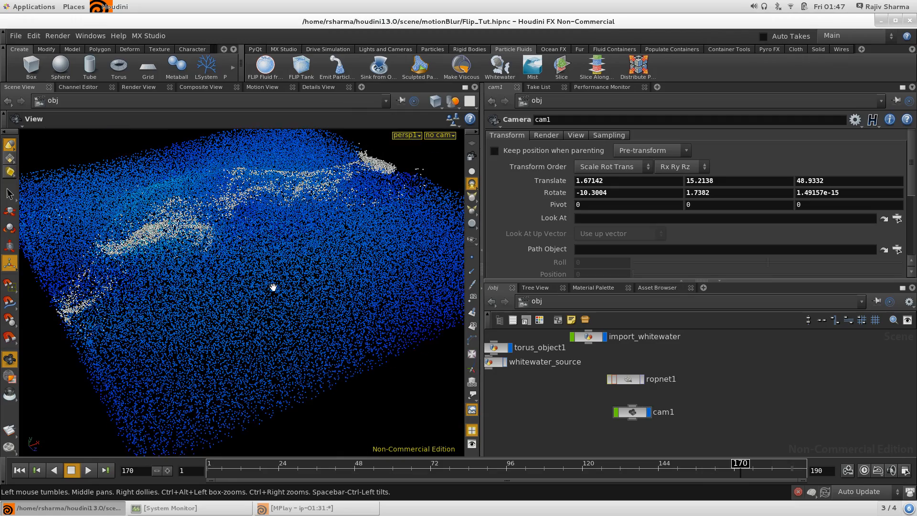
pyautogui.moveTo(339, 470); pyautogui.dragTo(396, 471)
pyautogui.moveTo(340, 276); pyautogui.dragTo(225, 268, button='right')
pyautogui.moveTo(225, 268); pyautogui.dragTo(253, 377, button='middle')
pyautogui.moveTo(253, 376); pyautogui.dragTo(267, 353)
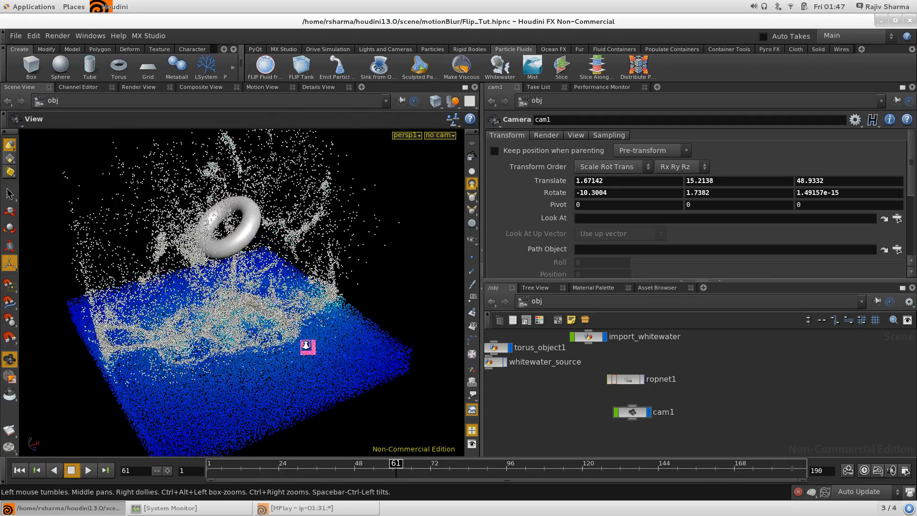
# Step: Go to frame 36, render the full splash with mantra1, and examine the whitewater in the rendered image up close
pyautogui.moveTo(307, 346); pyautogui.dragTo(211, 328, button='right')
pyautogui.moveTo(211, 328); pyautogui.dragTo(222, 316)
pyautogui.moveTo(253, 335); pyautogui.dragTo(317, 353, button='right')
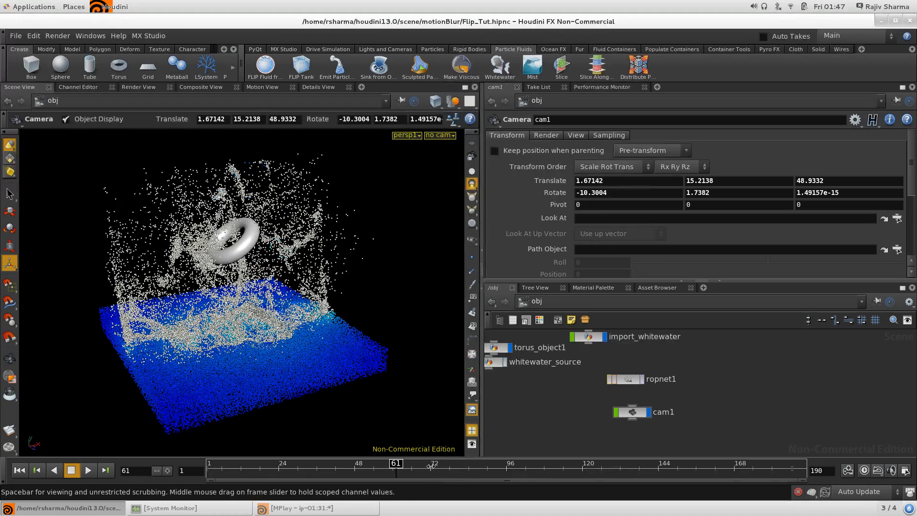
pyautogui.moveTo(430, 471); pyautogui.dragTo(317, 469)
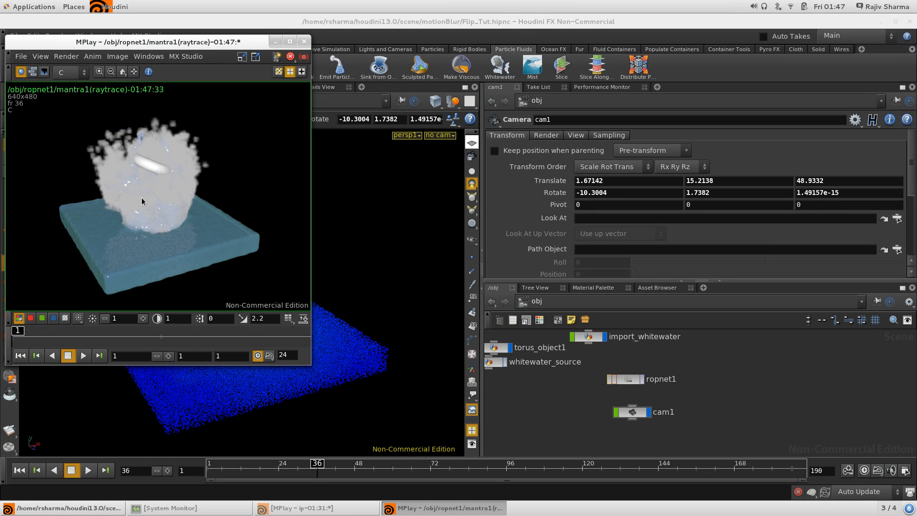
pyautogui.scroll(2, 165, 194)
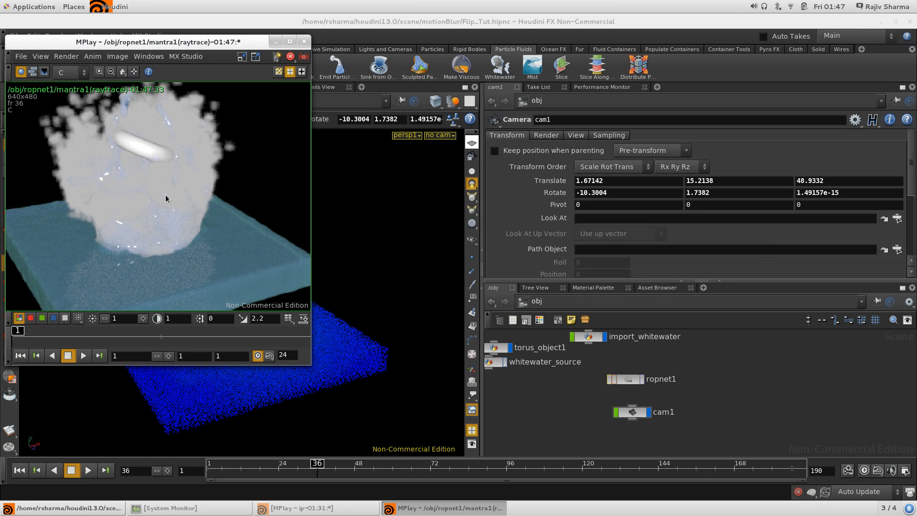
pyautogui.click(305, 43)
# Step: Examine the whitewater at the base of the splash at frame 36 up close from several angles
pyautogui.keyDown('alt'); pyautogui.moveTo(212, 287); pyautogui.dragTo(207, 323); pyautogui.keyUp('alt')
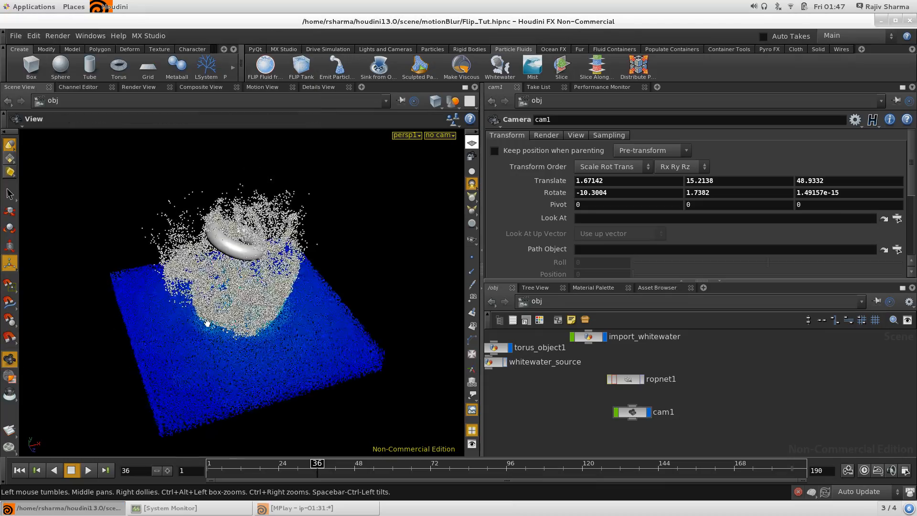
pyautogui.keyDown('alt'); pyautogui.moveTo(207, 323); pyautogui.dragTo(386, 339, button='right'); pyautogui.keyUp('alt')
pyautogui.keyDown('alt'); pyautogui.moveTo(291, 393); pyautogui.dragTo(293, 341, button='middle'); pyautogui.keyUp('alt')
pyautogui.keyDown('alt'); pyautogui.moveTo(241, 345); pyautogui.dragTo(231, 297); pyautogui.keyUp('alt')
pyautogui.keyDown('alt'); pyautogui.moveTo(231, 297); pyautogui.dragTo(363, 318, button='right'); pyautogui.keyUp('alt')
pyautogui.keyDown('alt'); pyautogui.moveTo(260, 327); pyautogui.dragTo(257, 351); pyautogui.keyUp('alt')
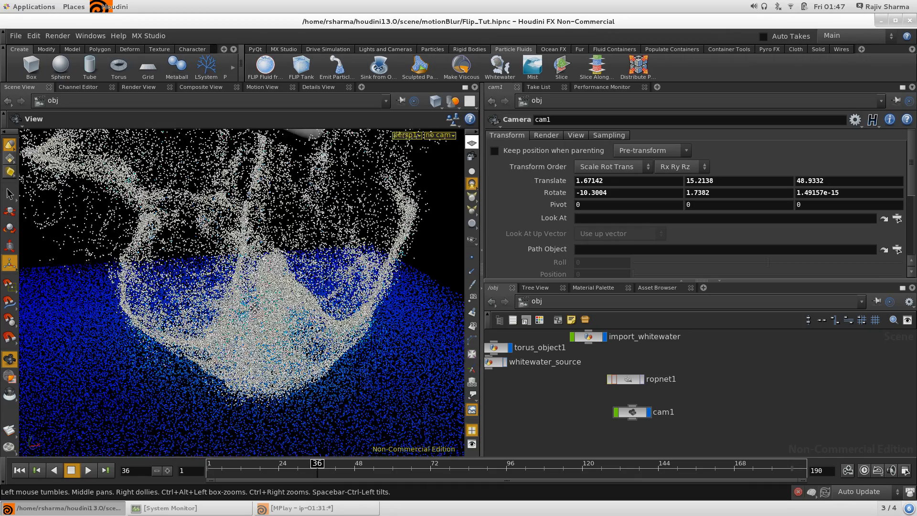
pyautogui.keyDown('alt'); pyautogui.moveTo(253, 330); pyautogui.dragTo(246, 234, button='middle'); pyautogui.keyUp('alt')
pyautogui.keyDown('alt'); pyautogui.moveTo(246, 233); pyautogui.dragTo(250, 293); pyautogui.keyUp('alt')
pyautogui.keyDown('alt'); pyautogui.moveTo(250, 293); pyautogui.dragTo(311, 297, button='right'); pyautogui.keyUp('alt')
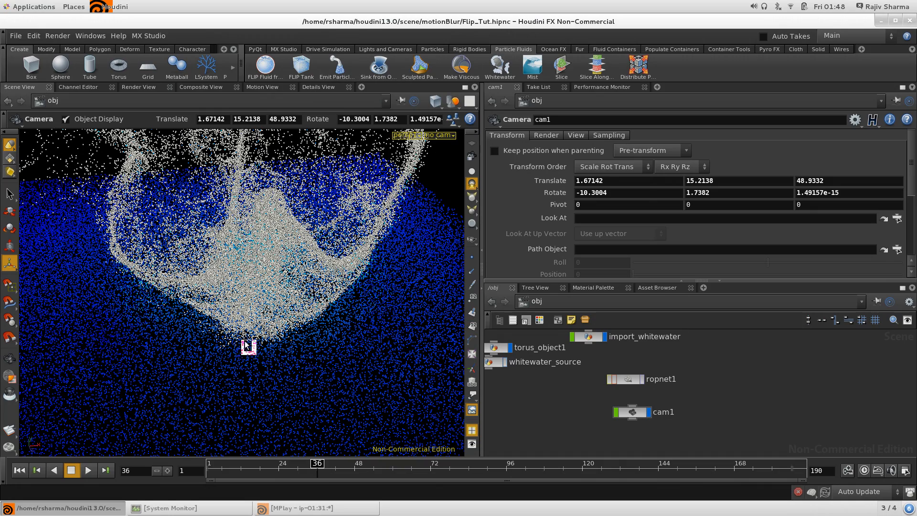
# Step: Pull back at frame 36 to view the whole tank and splash together with the camera
pyautogui.press('Escape')
pyautogui.moveTo(323, 264); pyautogui.dragTo(57, 309, button='right')
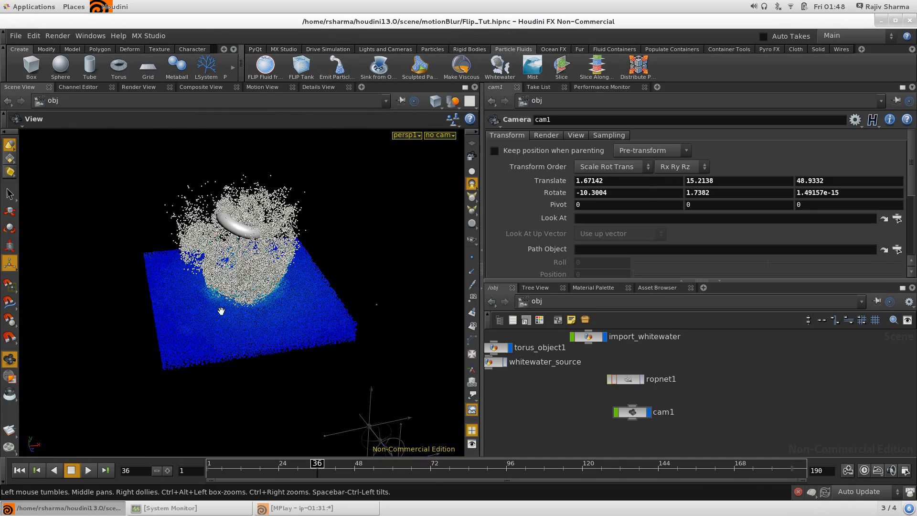
pyautogui.moveTo(221, 311); pyautogui.dragTo(223, 288)
pyautogui.press('Return')
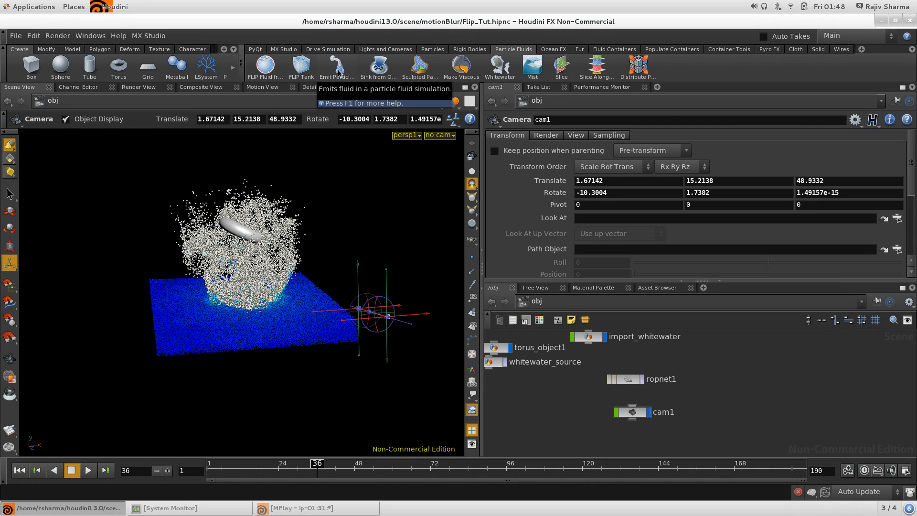
pyautogui.moveTo(334, 77); pyautogui.dragTo(342, 228)
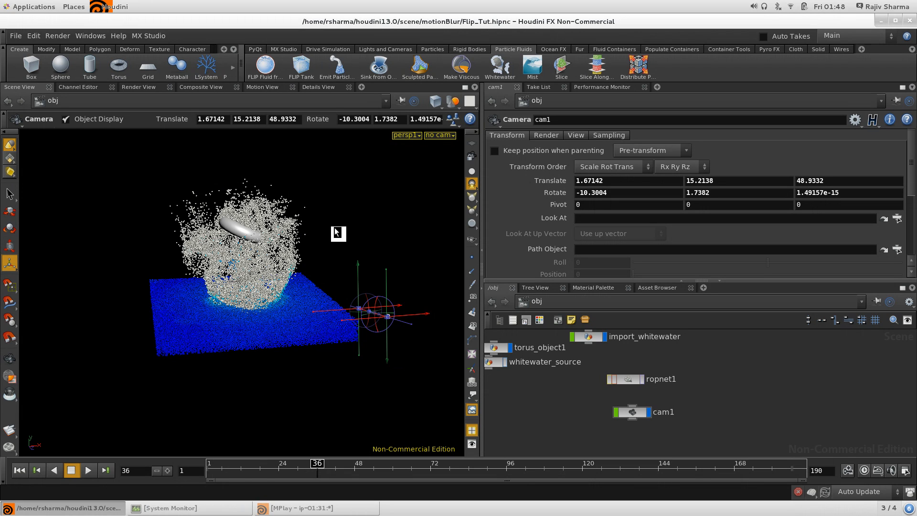
pyautogui.moveTo(335, 232); pyautogui.dragTo(298, 302)
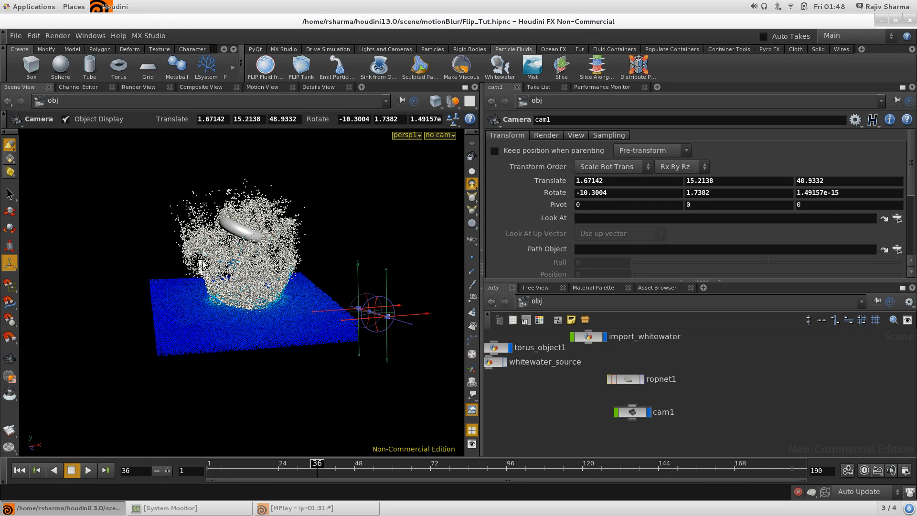